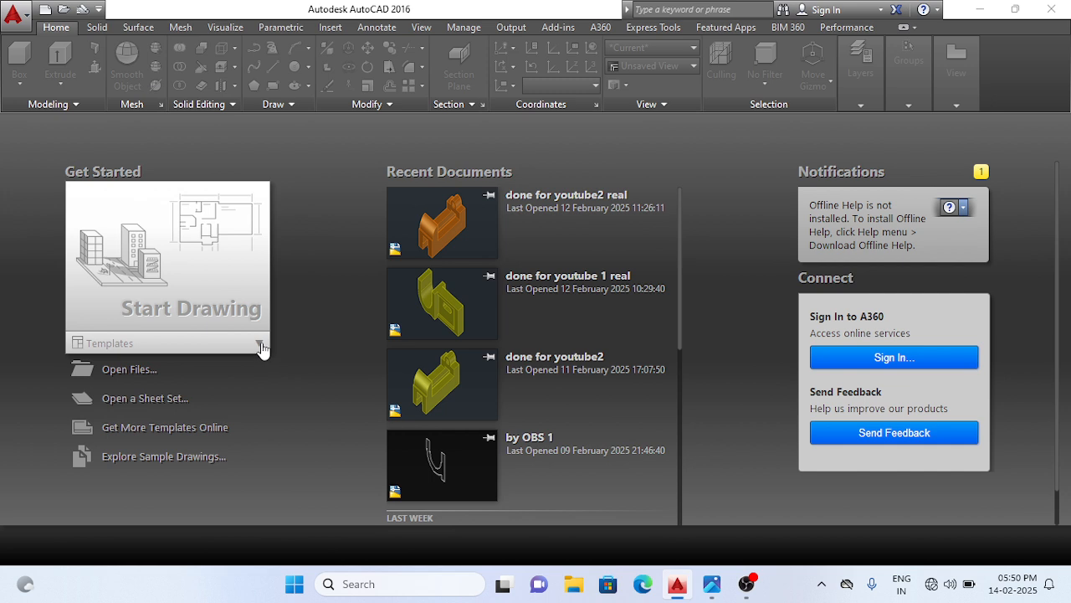
# Step: Start a new drawing from the acadiso.dwt template
pyautogui.click(259, 346)
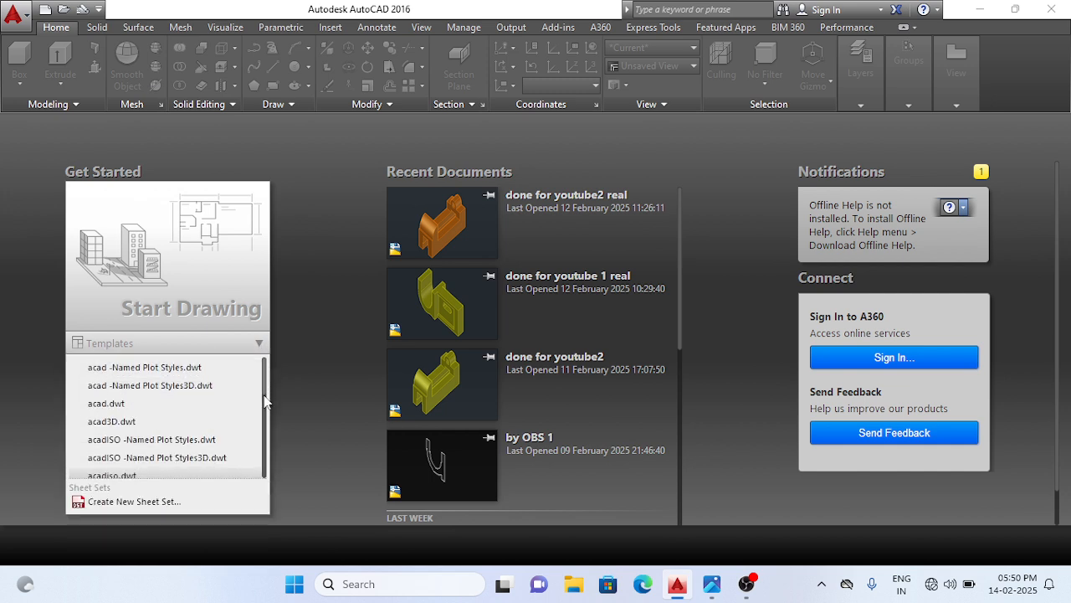
pyautogui.scroll(-2, 264, 402)
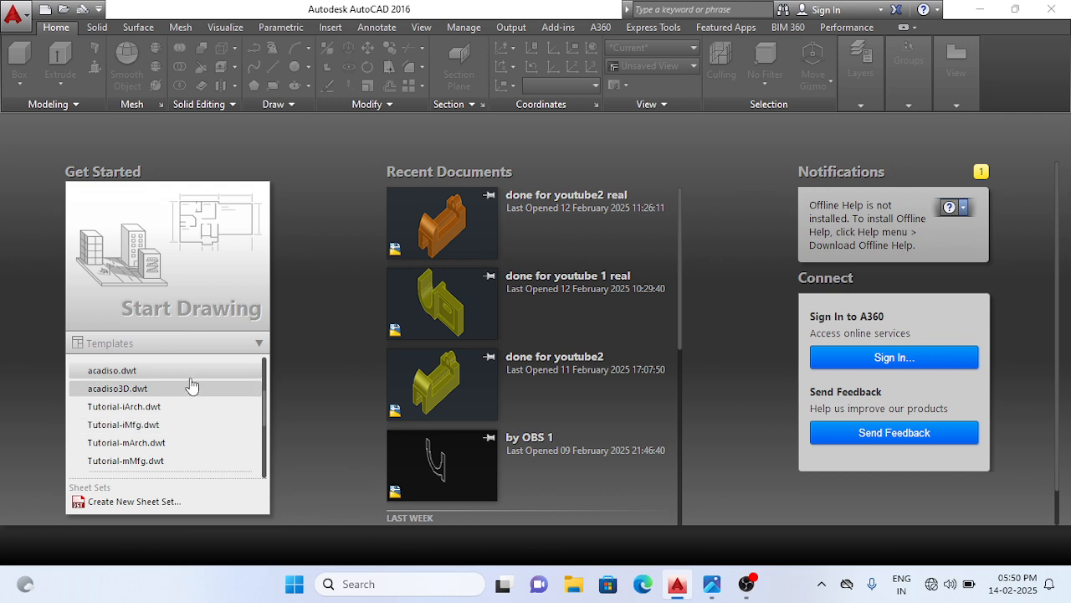
pyautogui.click(111, 370)
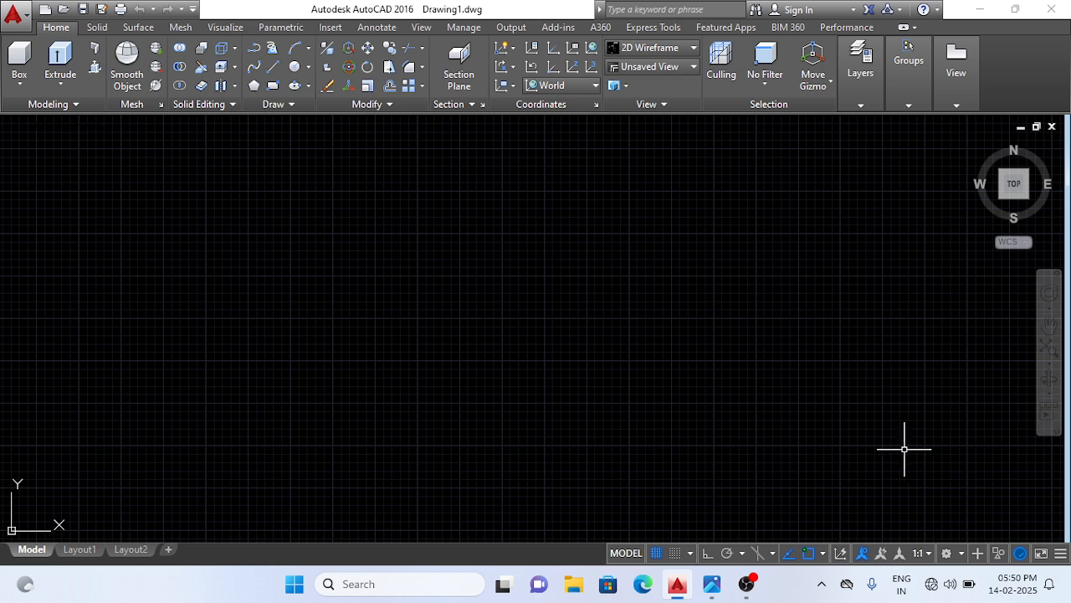
# Step: Switch the workspace to Drafting & Annotation and close the floating palette covering the drawing area
pyautogui.click(962, 554)
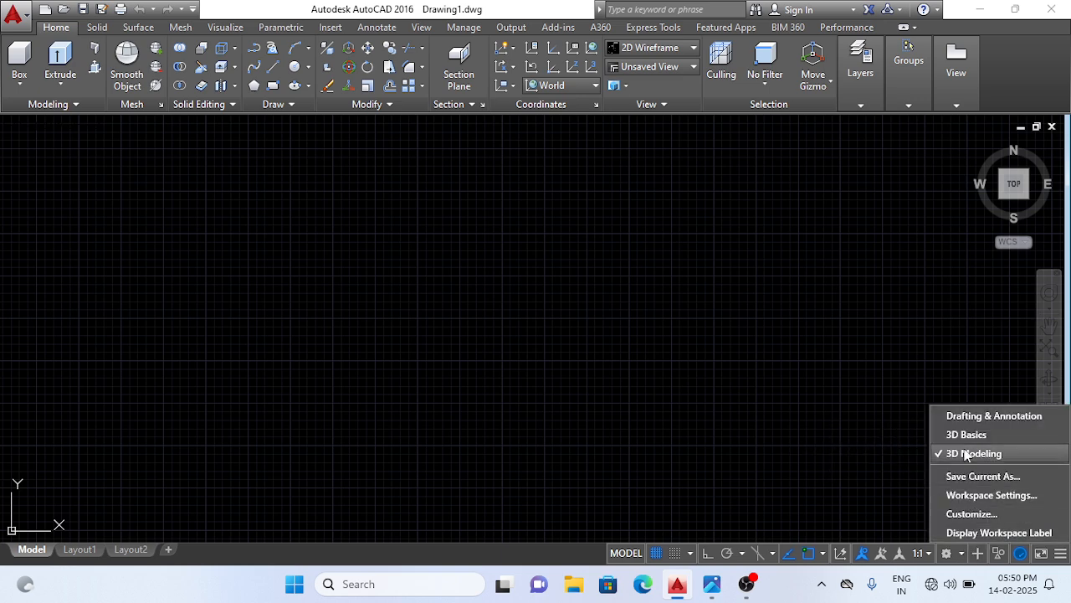
pyautogui.click(984, 415)
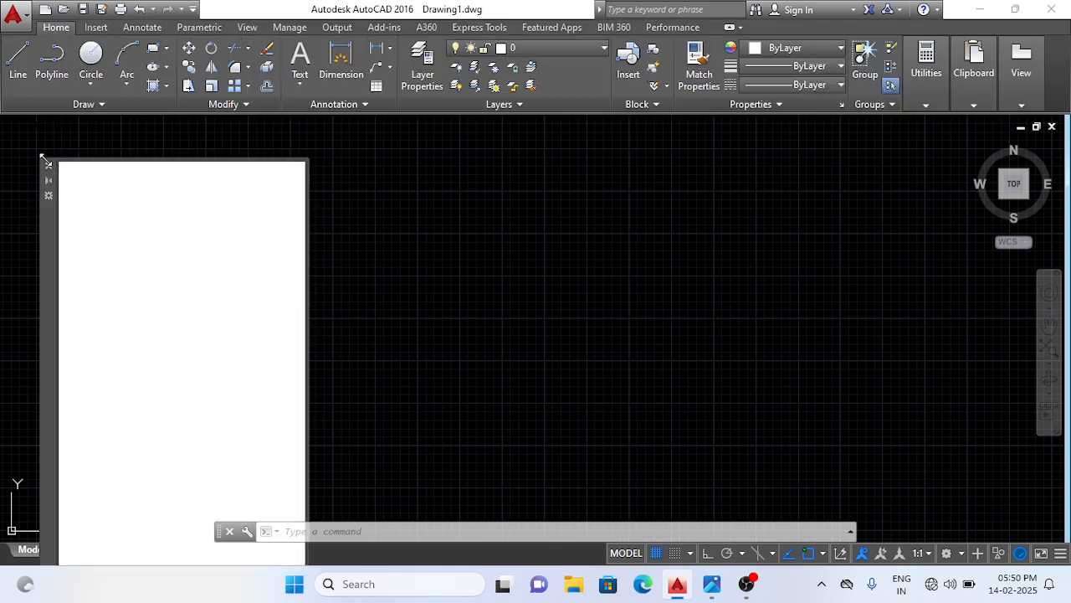
pyautogui.click(48, 167)
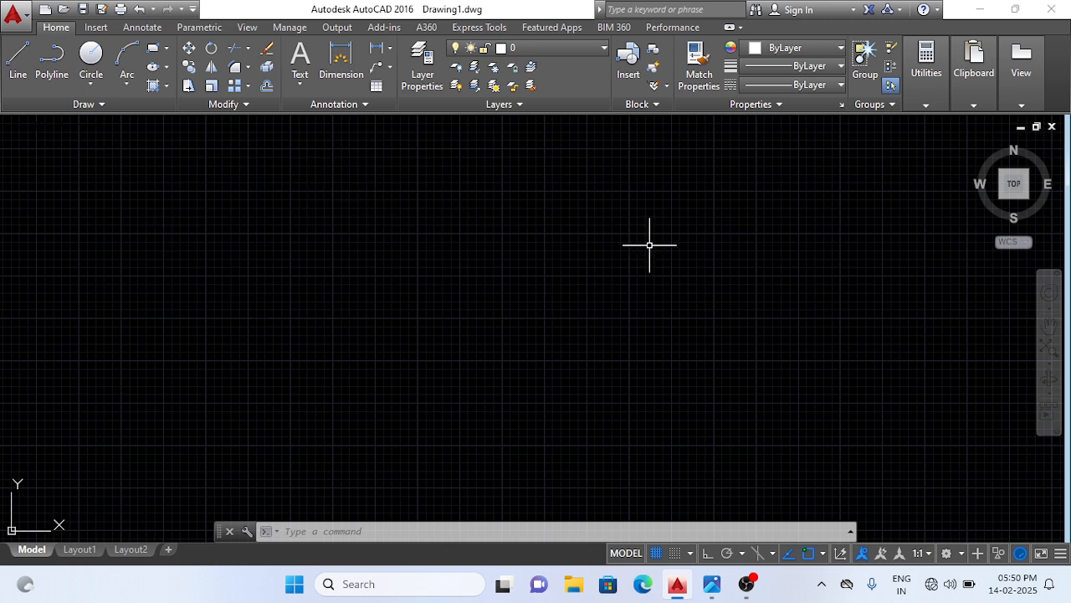
# Step: Set the workspace to 3D Modeling and change the view to SE Isometric
pyautogui.click(963, 554)
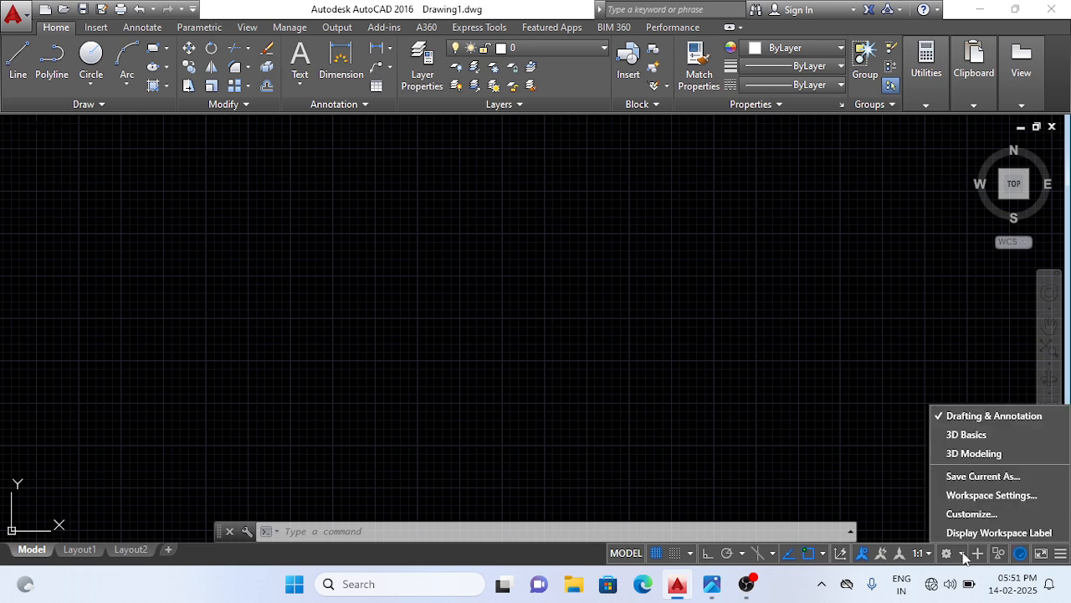
pyautogui.click(972, 456)
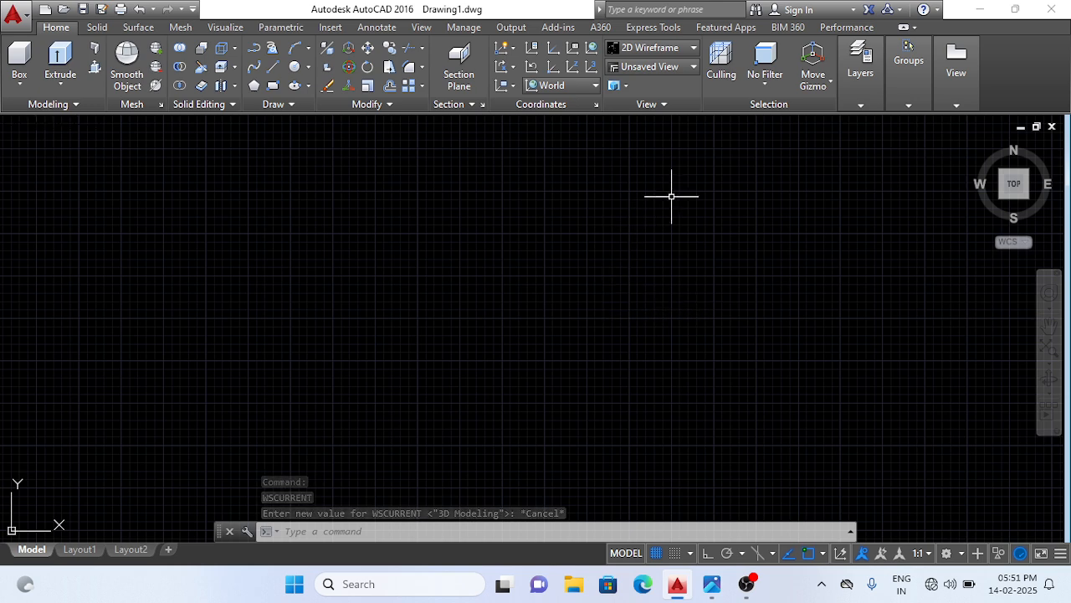
pyautogui.click(693, 67)
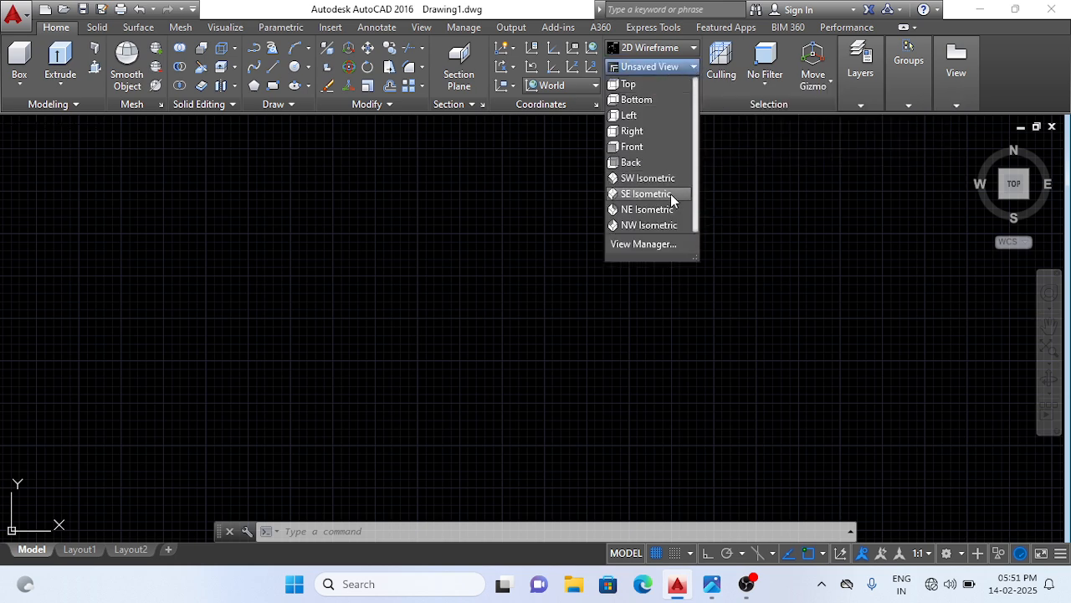
pyautogui.click(670, 193)
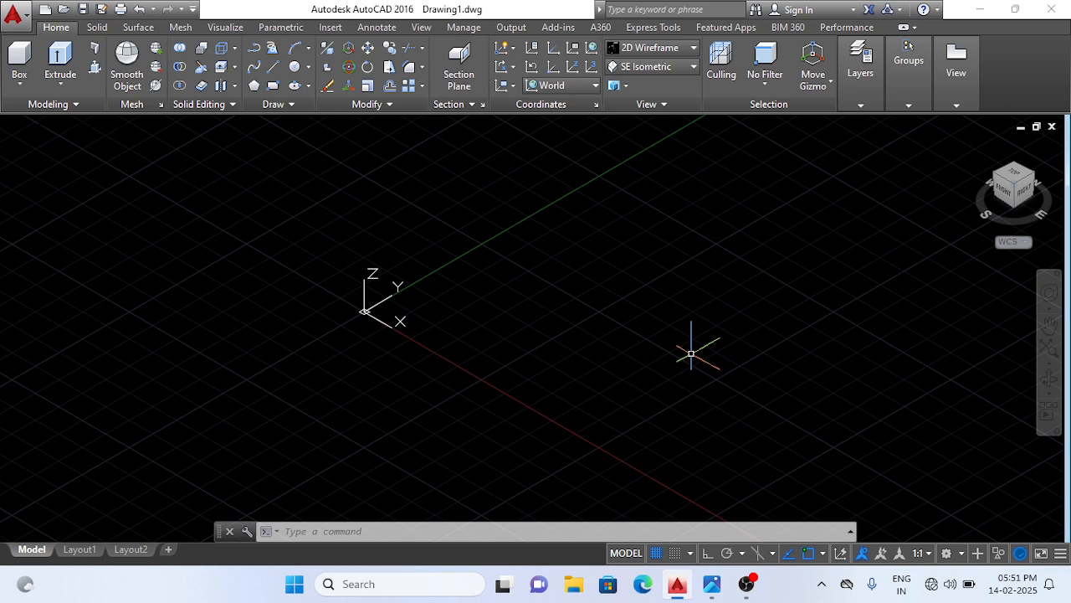
# Step: Use UCSICON with the Noorigin option to keep the UCS icon away from the drawing origin
pyautogui.write('ucsicon')
pyautogui.press('Return')
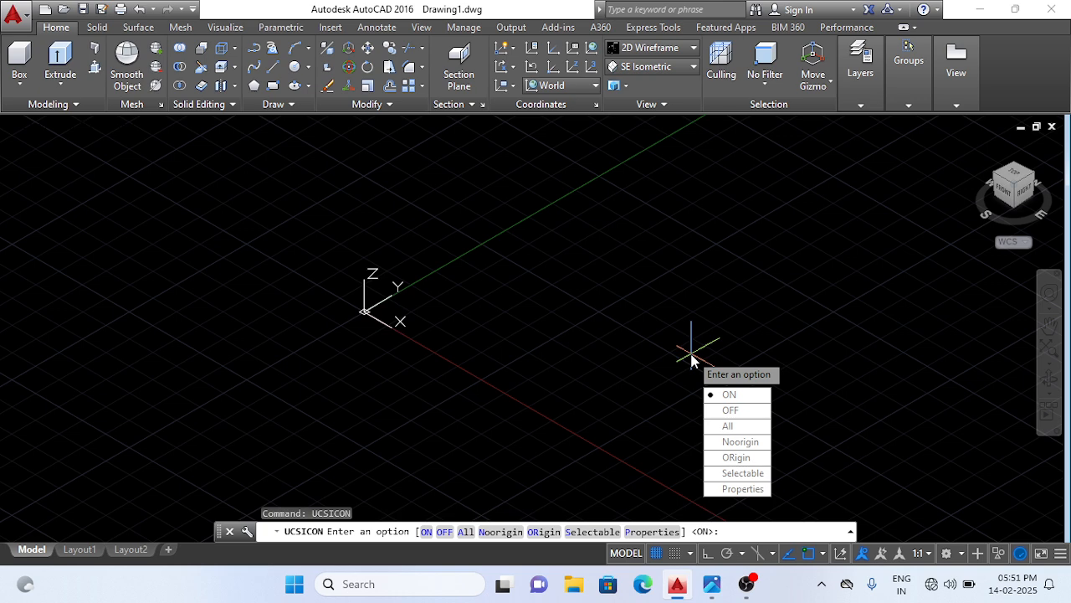
pyautogui.click(736, 442)
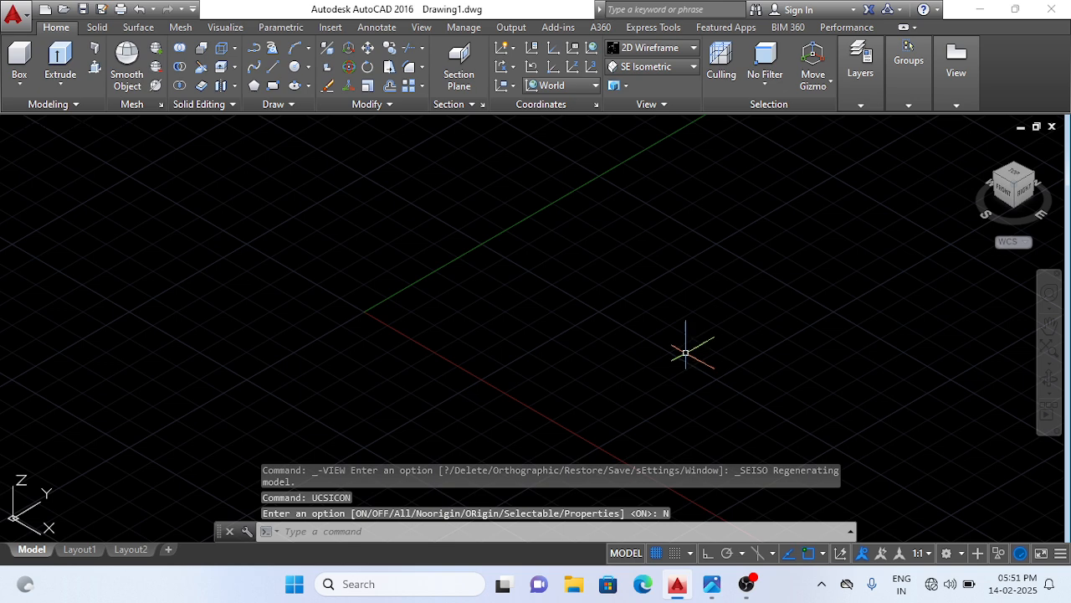
# Step: Consult the reference image of the part and set the coordinate system to the Right UCS
pyautogui.click(716, 582)
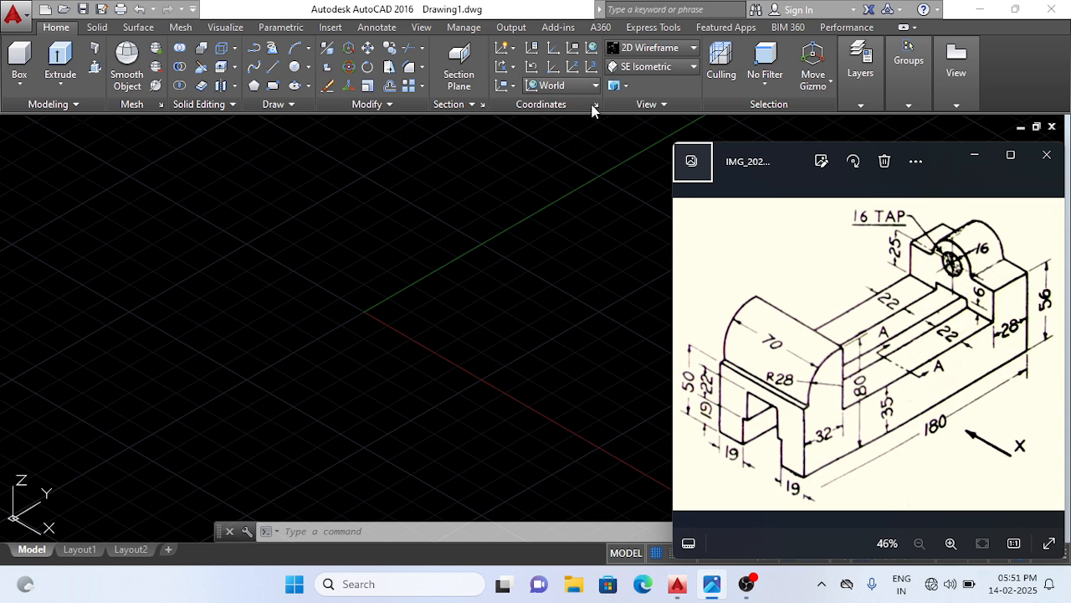
pyautogui.click(556, 142)
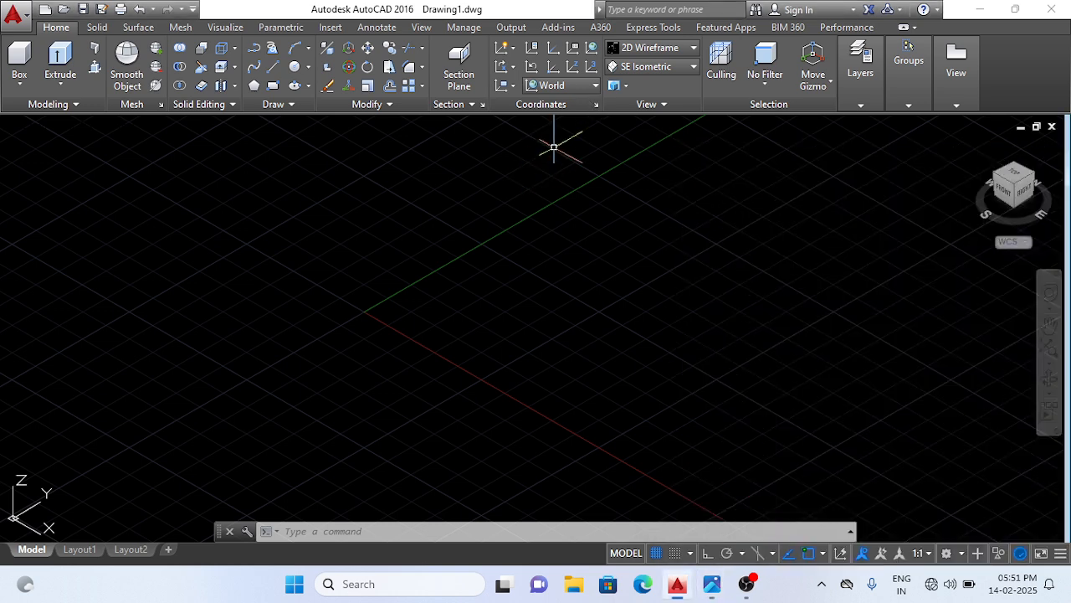
pyautogui.click(596, 87)
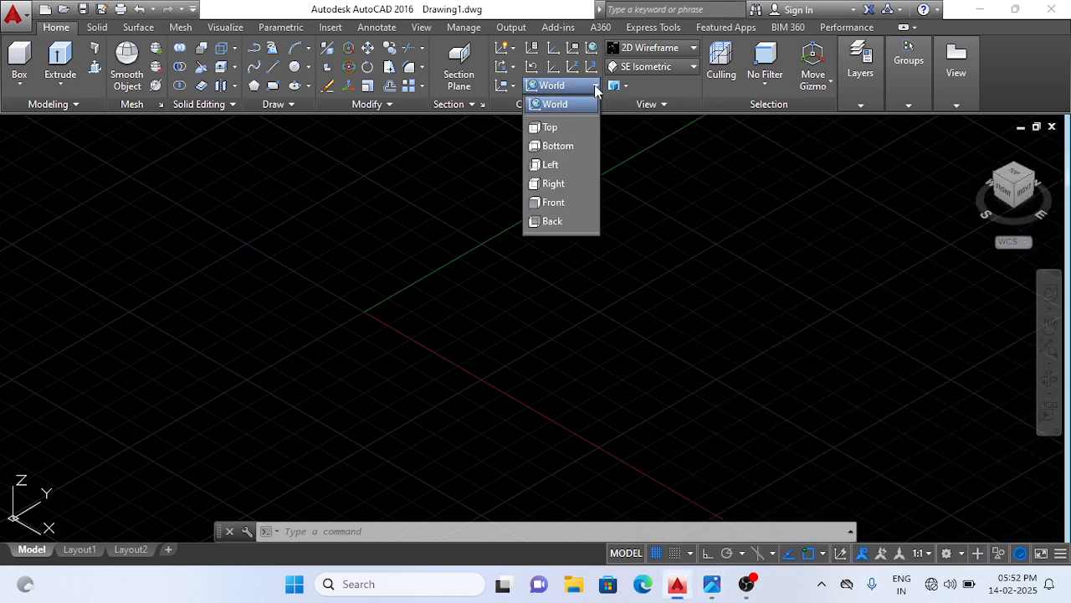
pyautogui.click(578, 183)
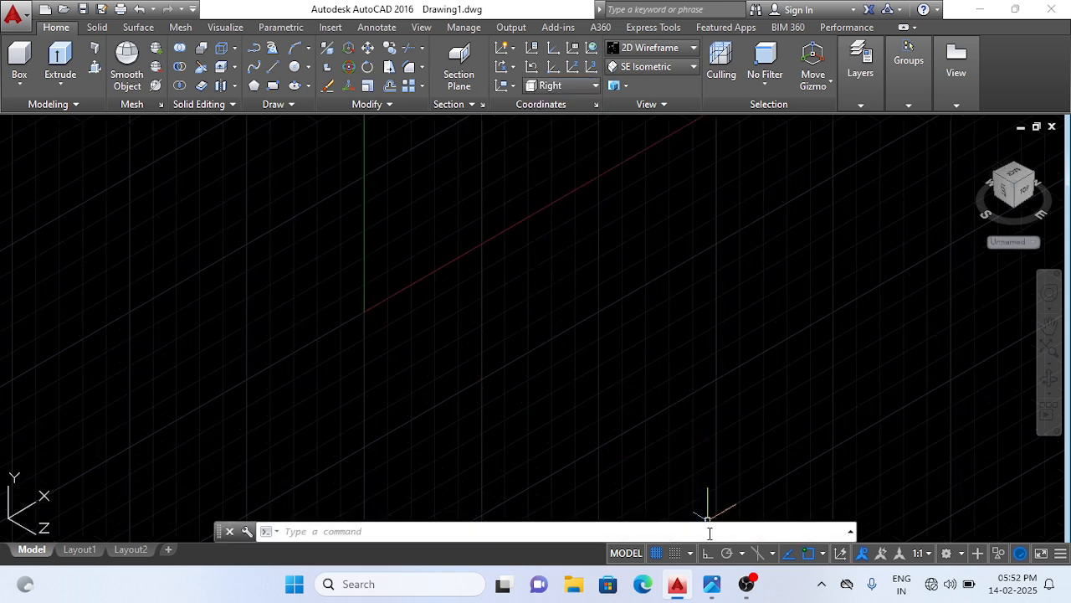
# Step: With Ortho on, draw the side profile's first lines: 50 units straight down, then 180 units along positive X
pyautogui.click(711, 583)
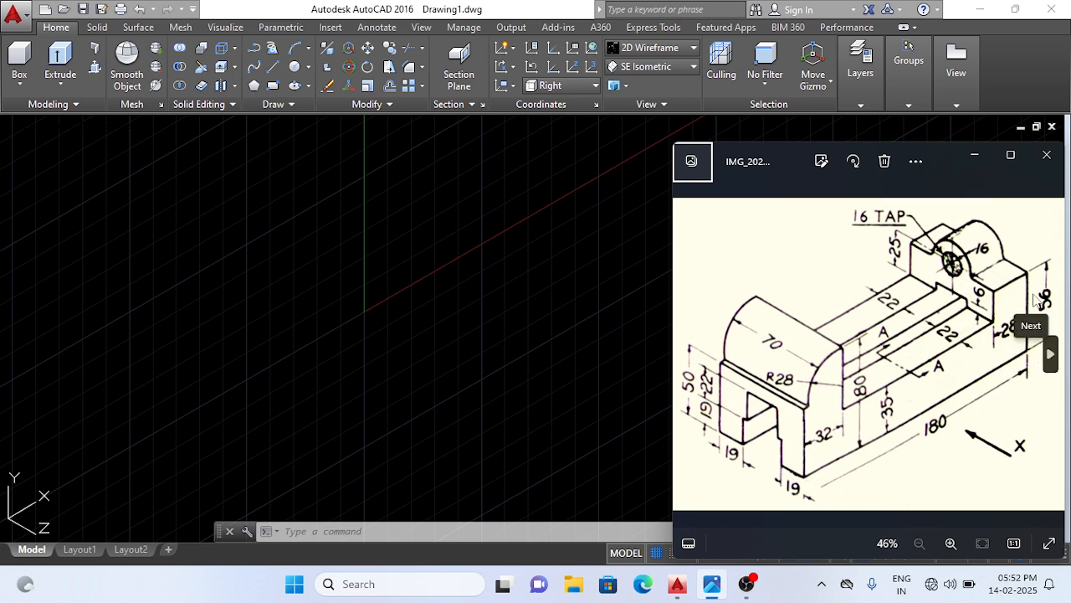
pyautogui.click(347, 326)
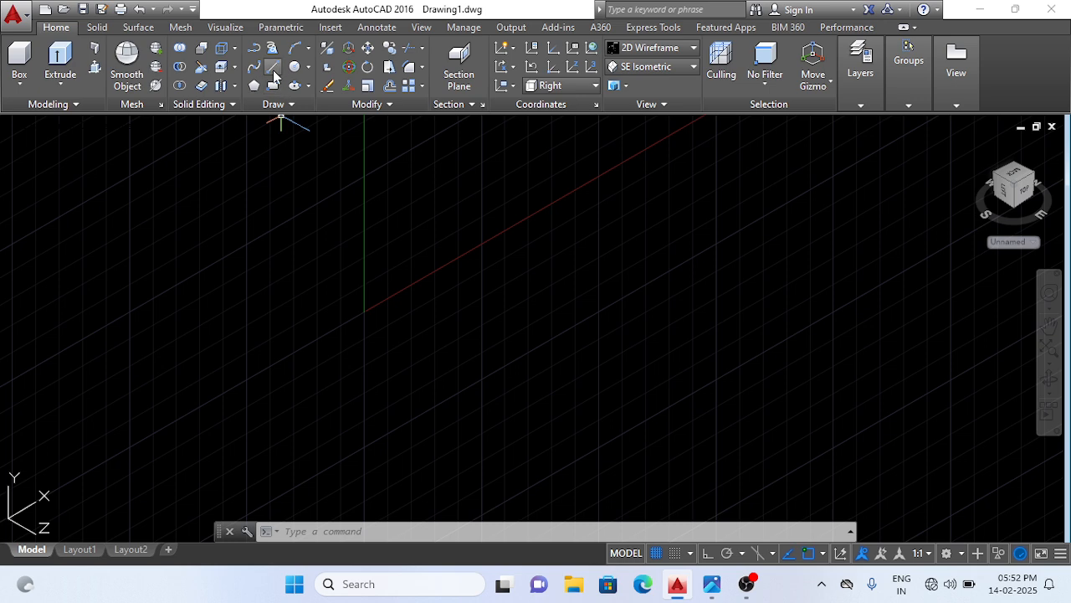
pyautogui.click(272, 66)
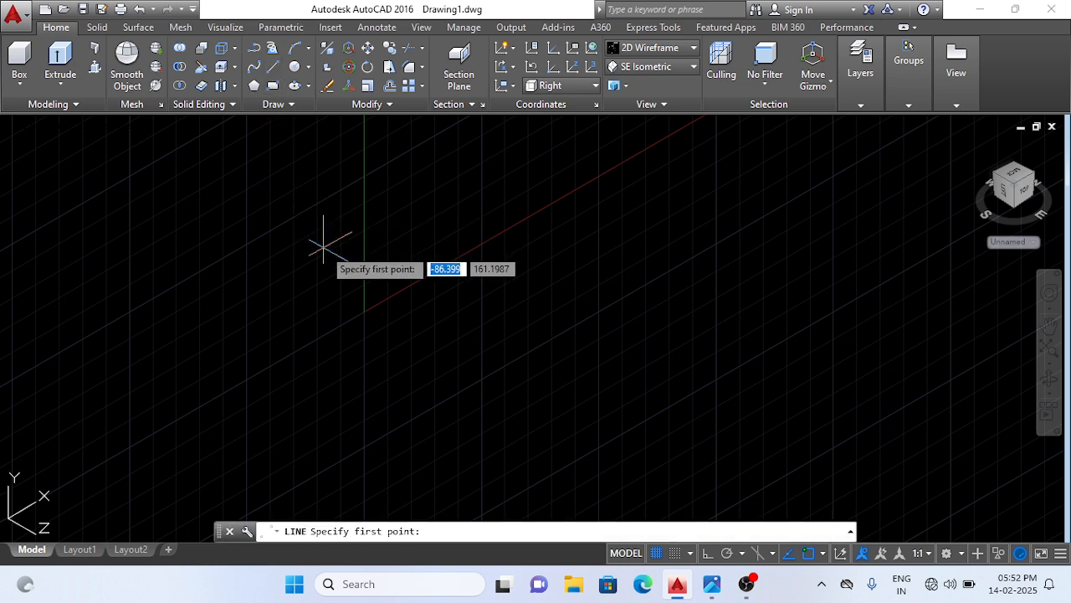
pyautogui.click(322, 301)
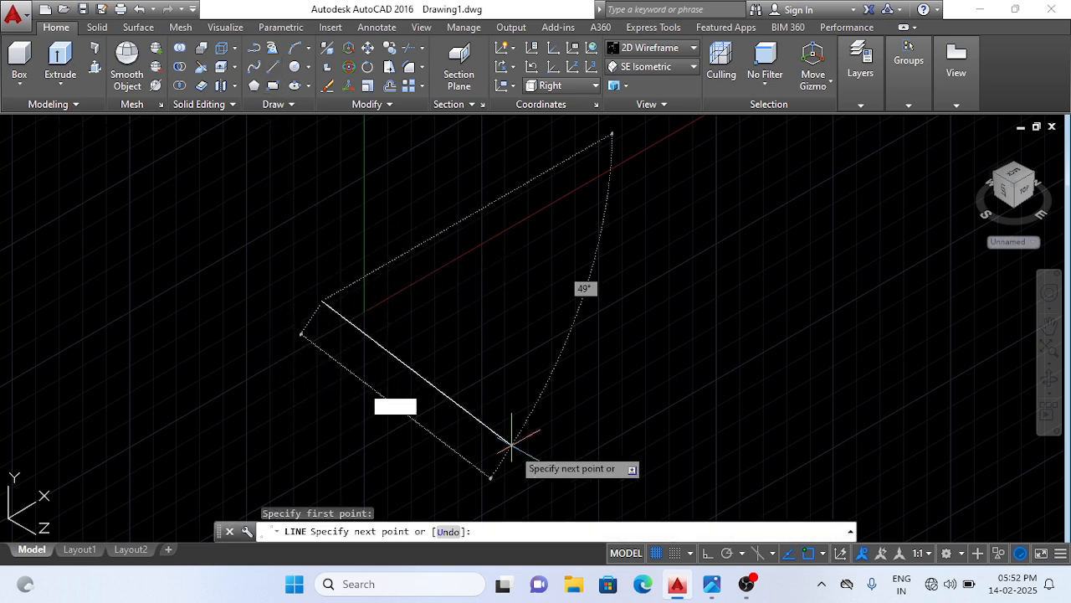
pyautogui.click(705, 554)
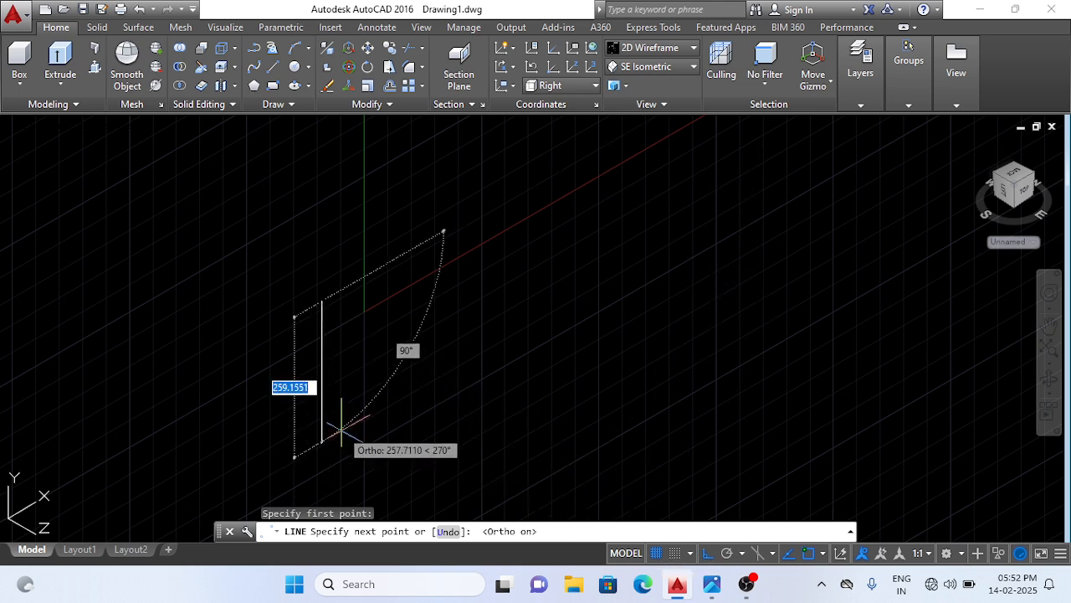
pyautogui.write('50')
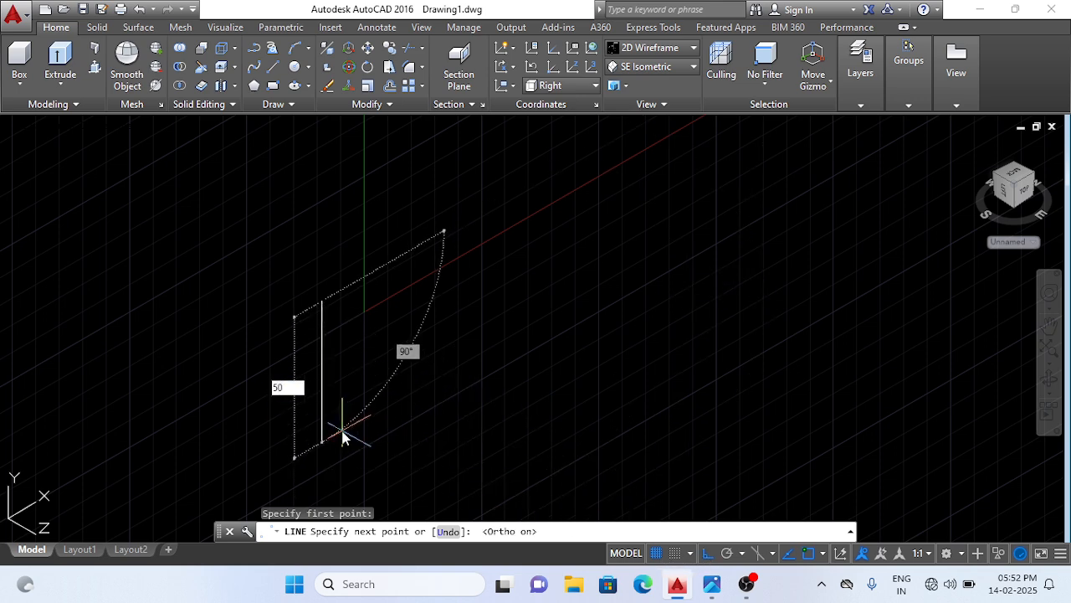
pyautogui.press('Return')
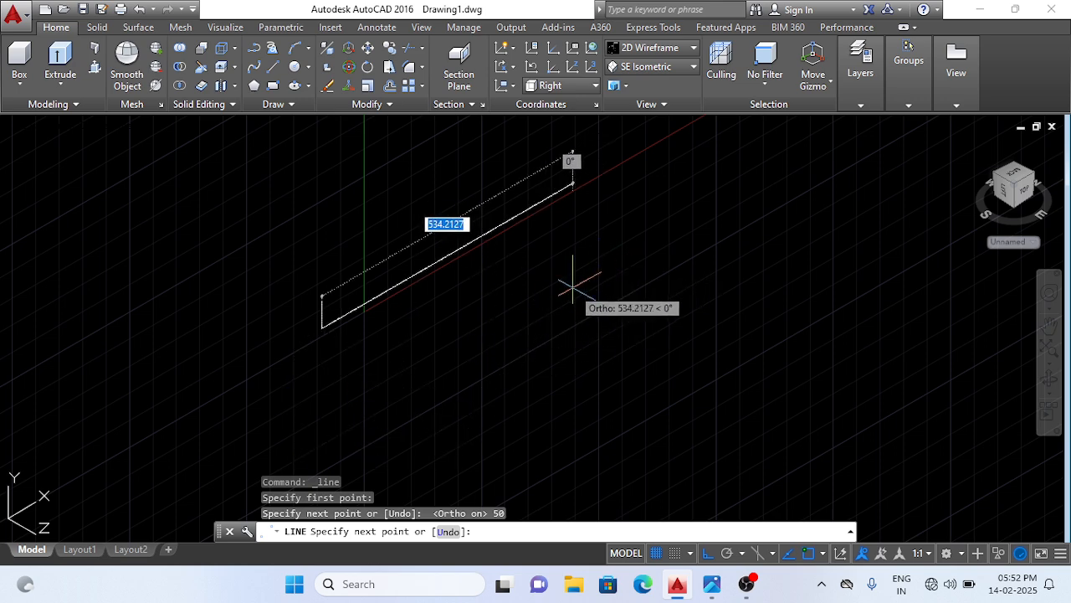
pyautogui.write('180')
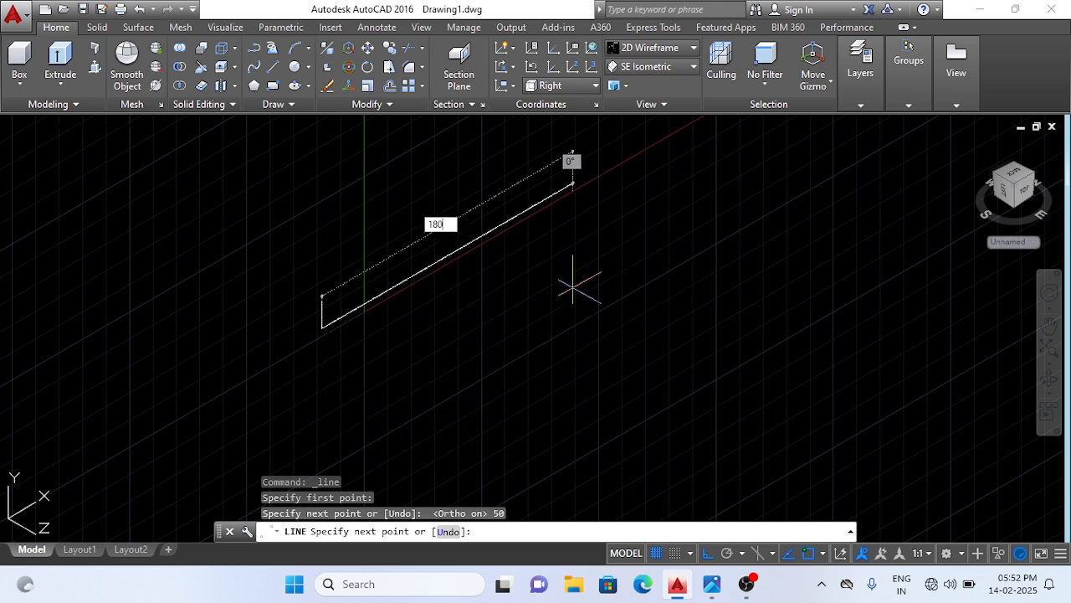
pyautogui.press('Return')
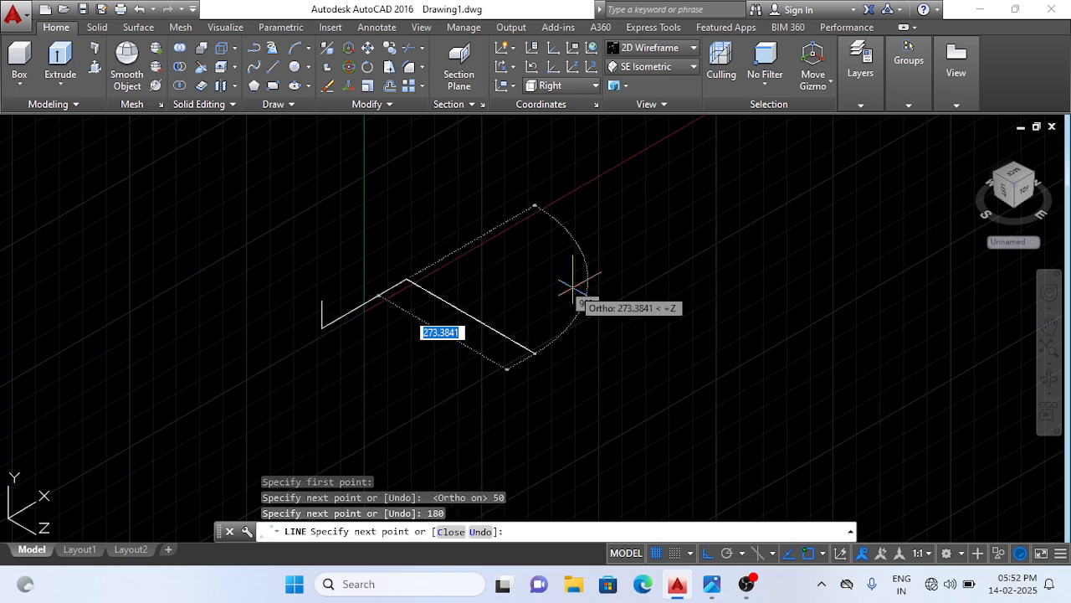
# Step: Continue the profile from the base line's far end with lines 56 units straight up and 28 units back along negative X
pyautogui.click(711, 585)
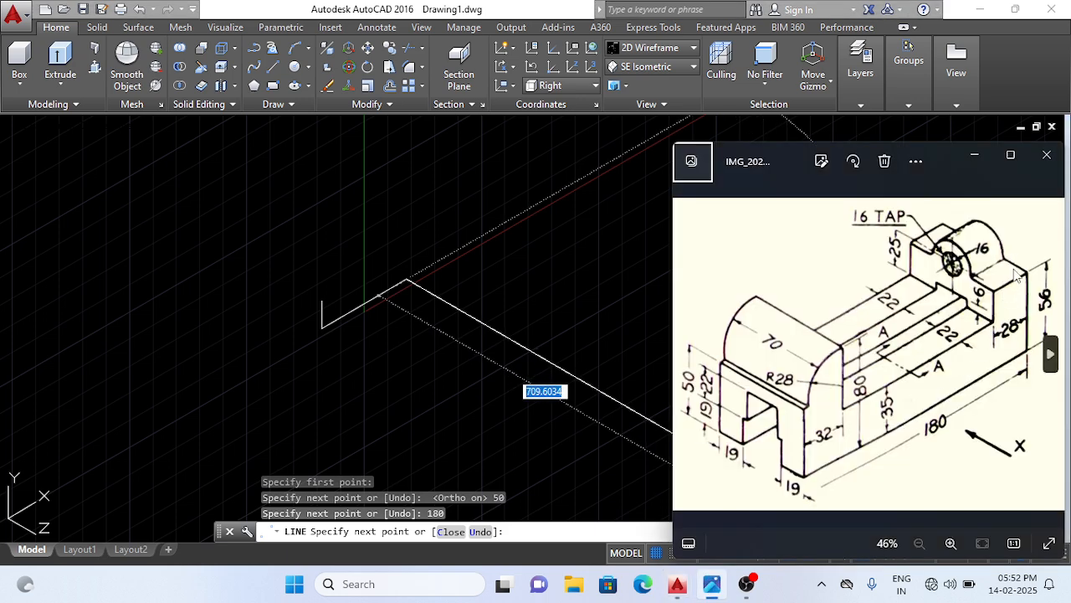
pyautogui.click(424, 170)
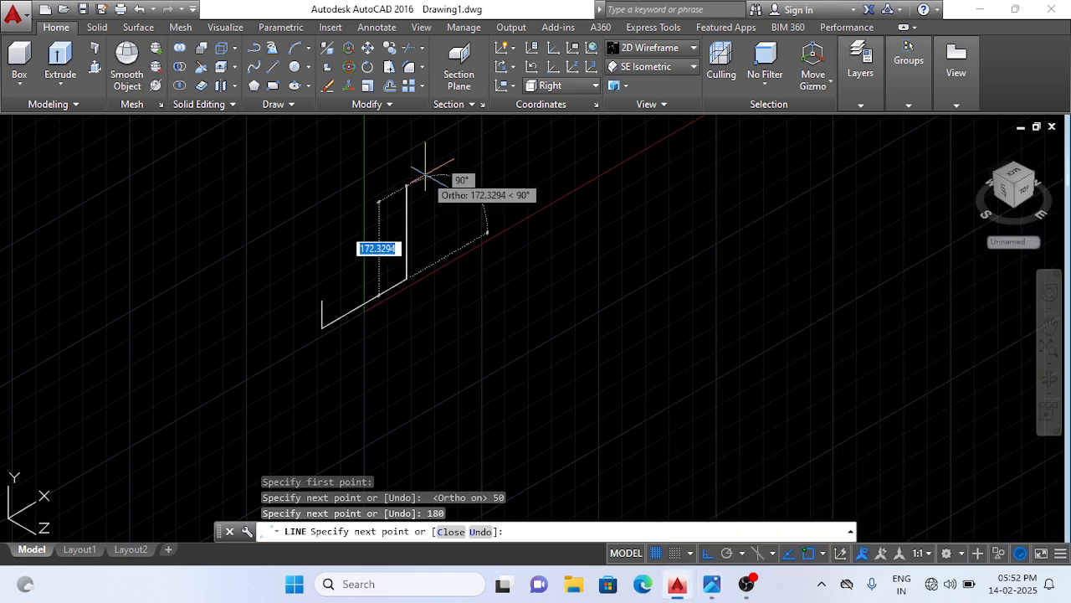
pyautogui.write('56')
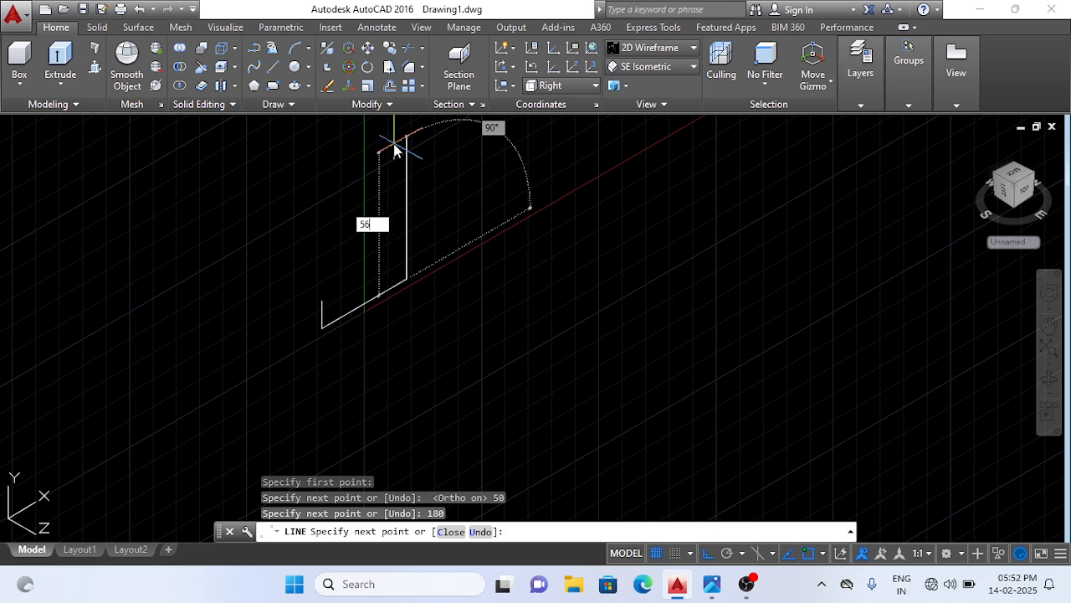
pyautogui.press('Return')
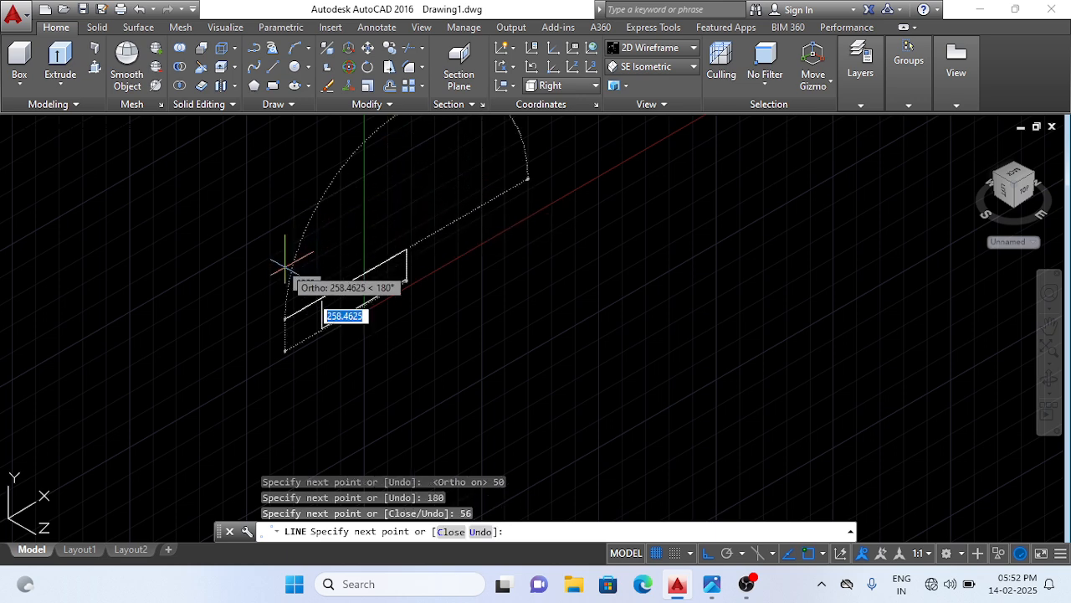
pyautogui.write('28')
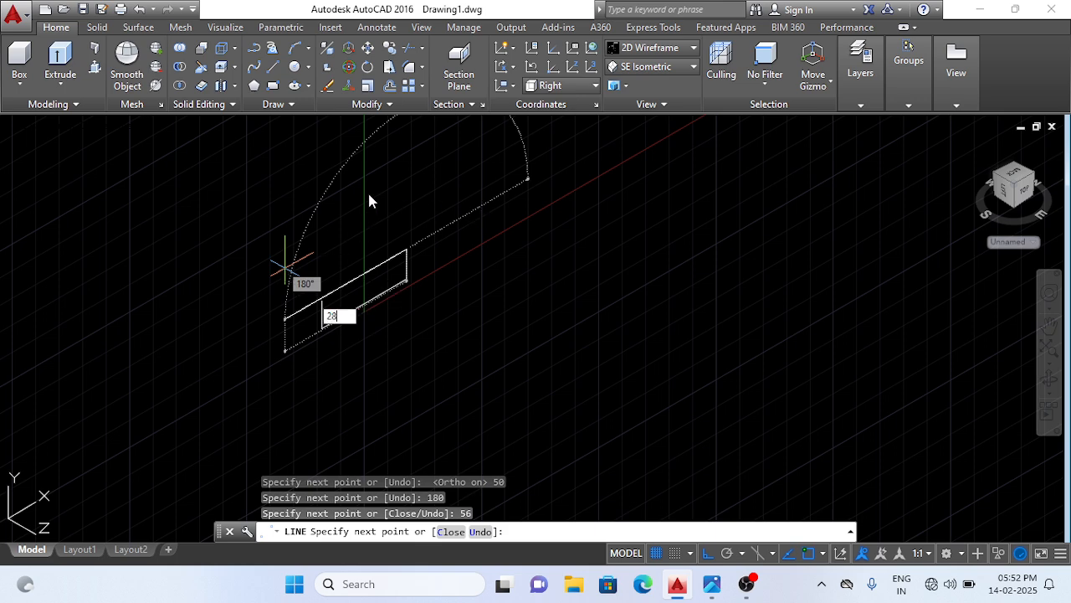
pyautogui.press('Return')
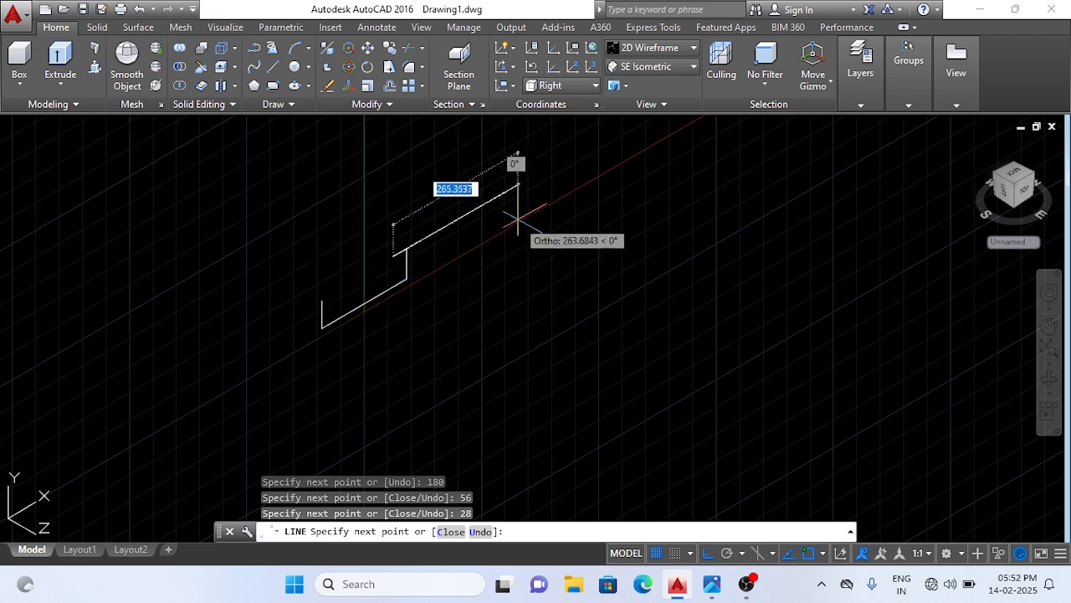
# Step: Check the reference image and continue the profile with a line 21 units straight down from the end of the 28-unit edge
pyautogui.scroll(4, 393, 205)
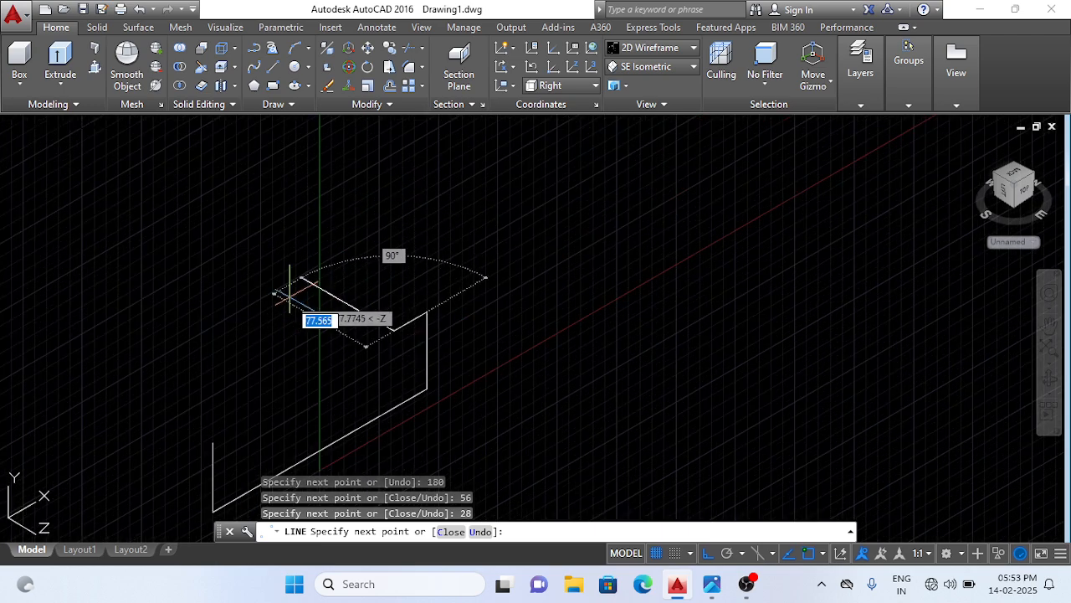
pyautogui.moveTo(400, 254); pyautogui.dragTo(598, 199, button='middle')
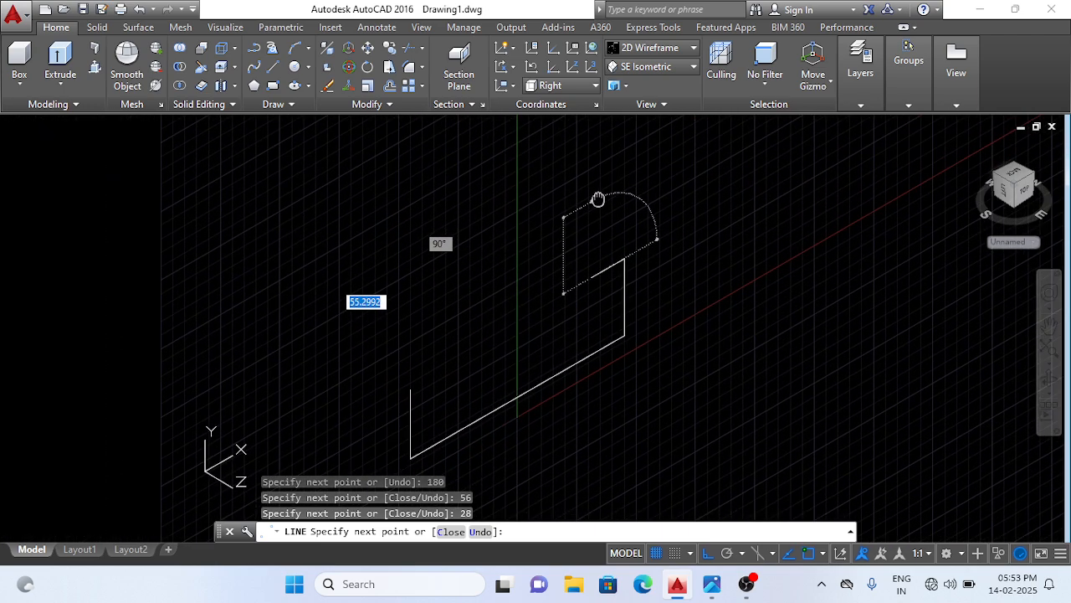
pyautogui.click(712, 585)
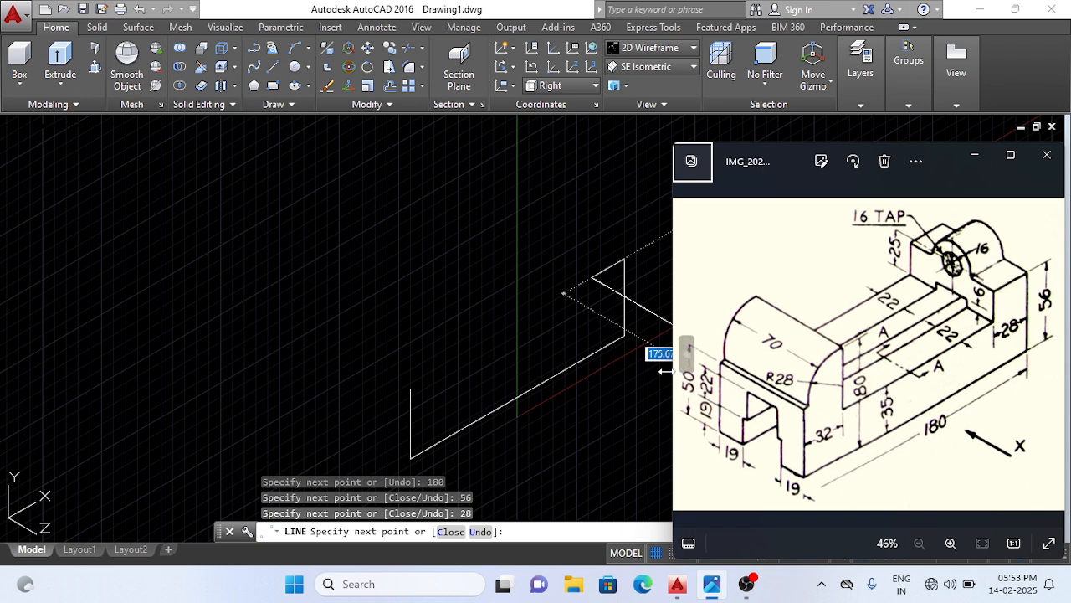
pyautogui.click(586, 331)
pyautogui.scroll(2, 633, 369)
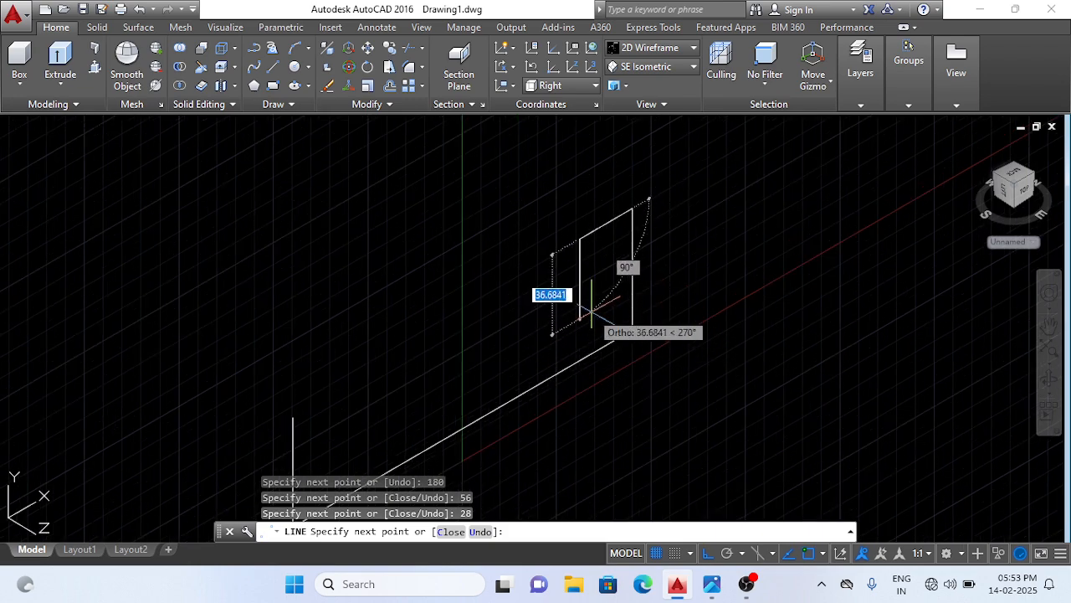
pyautogui.write('21')
pyautogui.press('Return')
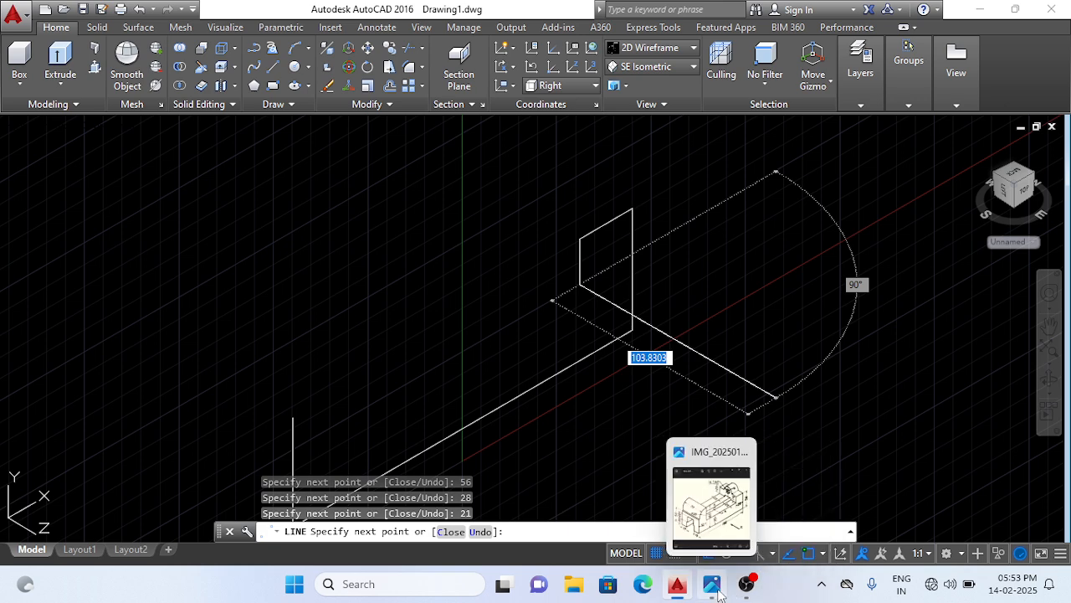
# Step: Consult the reference image and extend the profile 120 units back along negative X from the bottom of the 21-unit drop
pyautogui.click(713, 583)
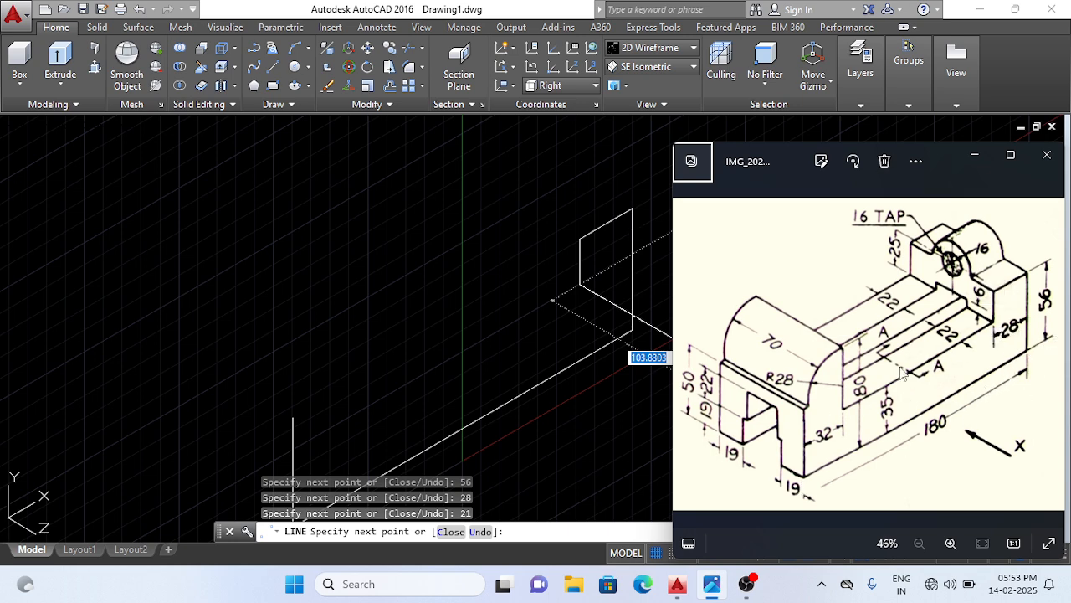
pyautogui.click(440, 311)
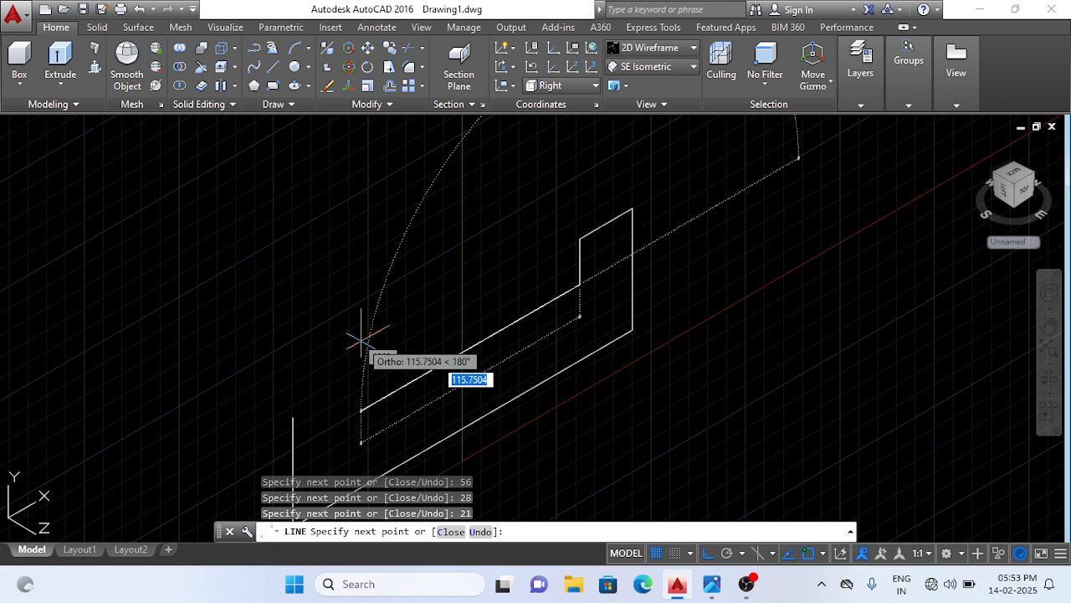
pyautogui.write('12')
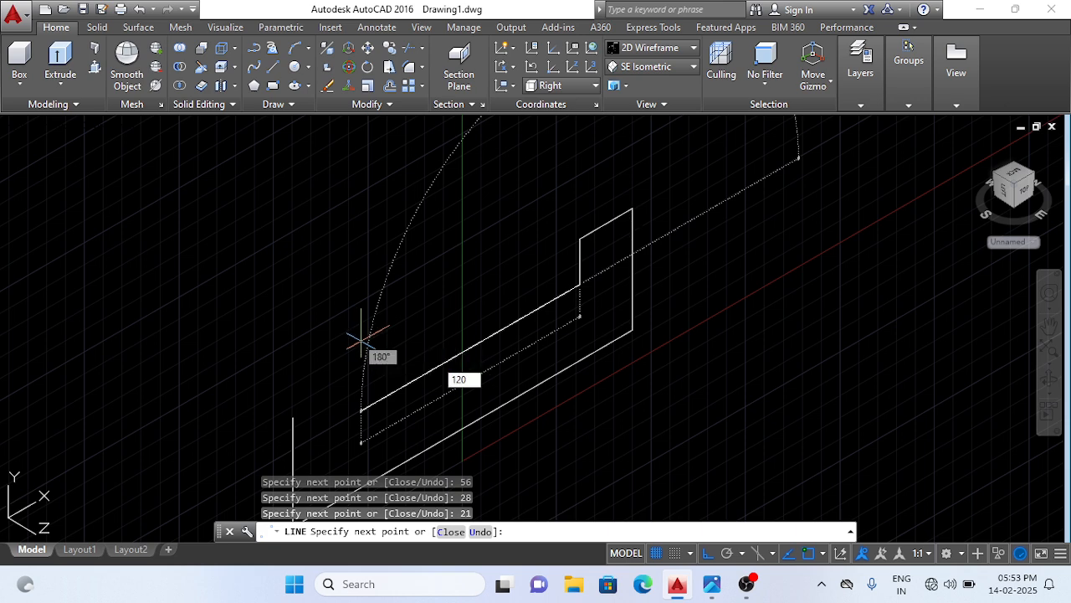
pyautogui.write('0')
pyautogui.press('Return')
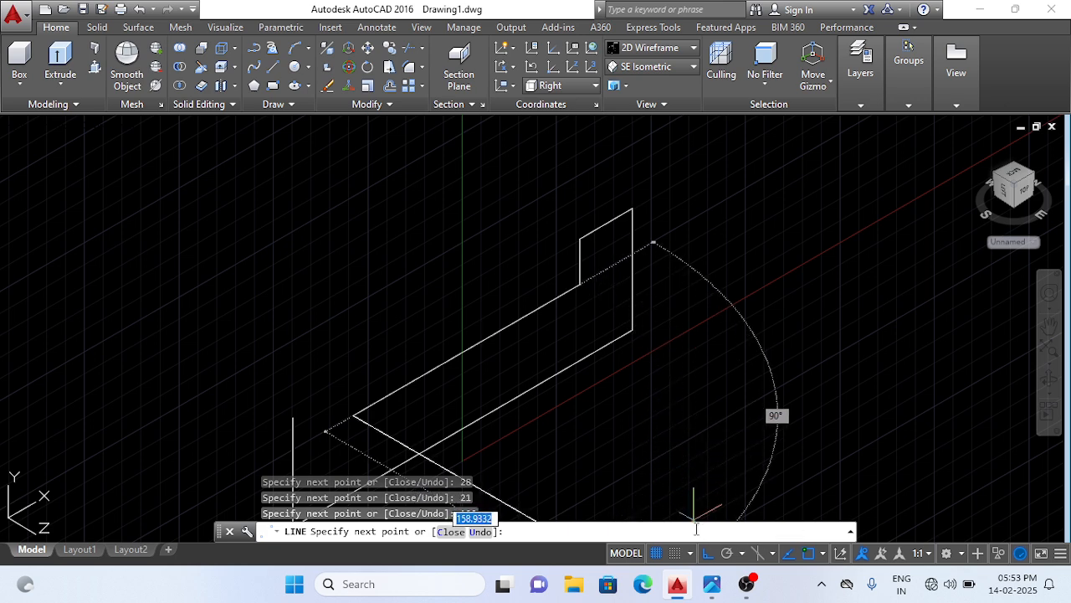
# Step: After checking the reference image, draw a line 45 units straight up from the end of the 120-unit edge and finish the line chain
pyautogui.click(706, 582)
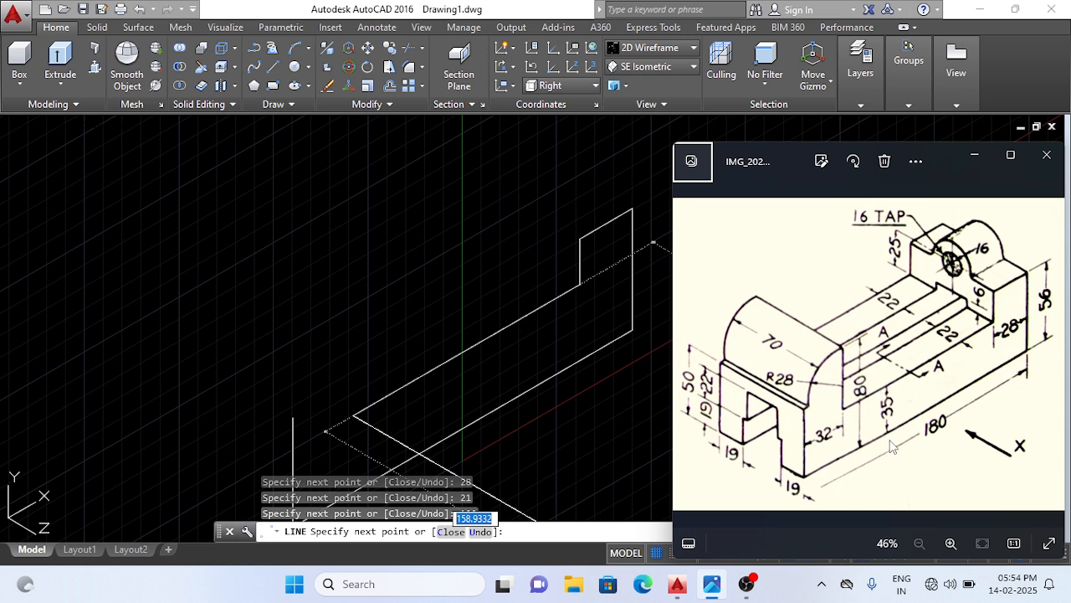
pyautogui.click(344, 261)
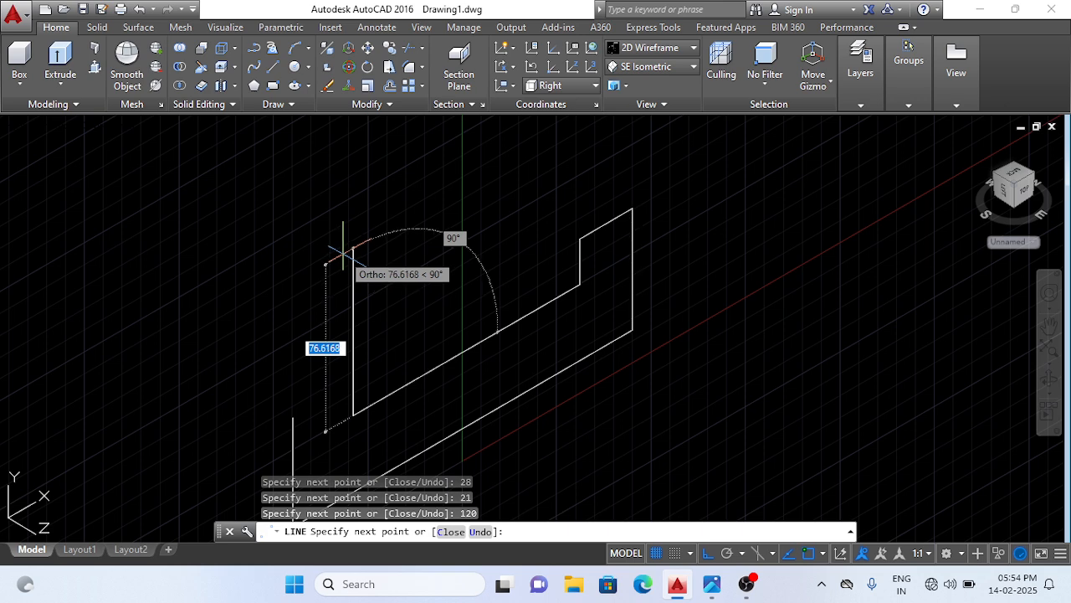
pyautogui.write('4')
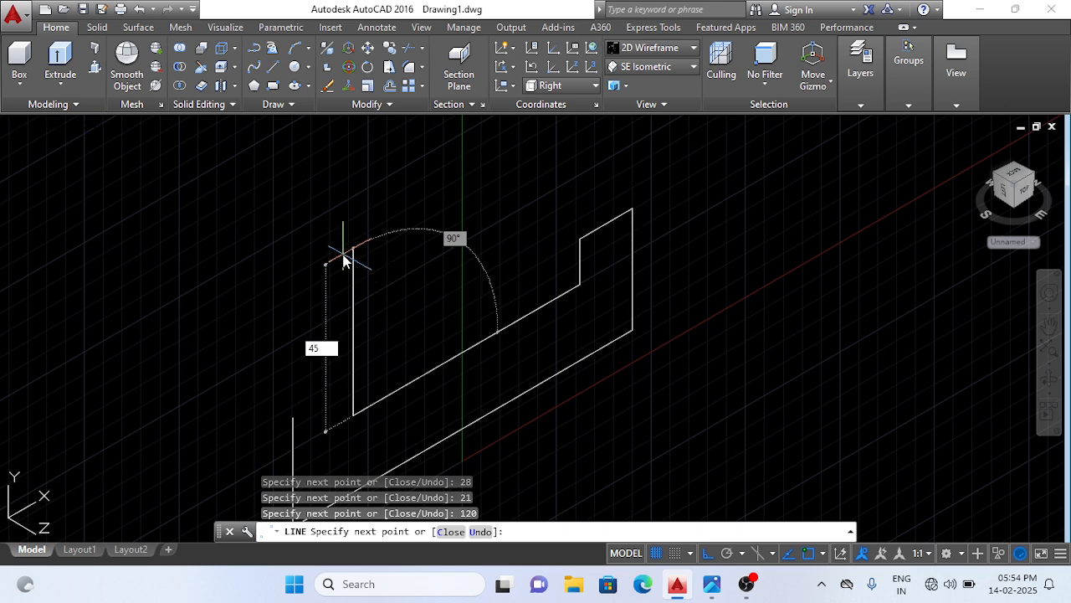
pyautogui.write('5')
pyautogui.press('Return')
pyautogui.press('Return')
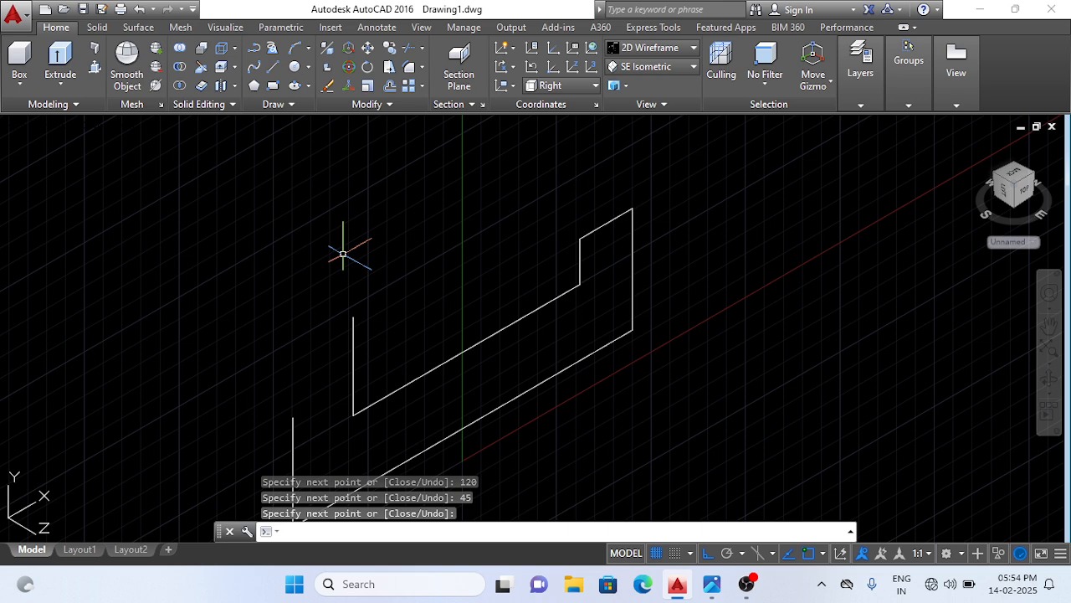
pyautogui.scroll(-1, 482, 438)
pyautogui.moveTo(472, 433); pyautogui.dragTo(470, 354, button='middle')
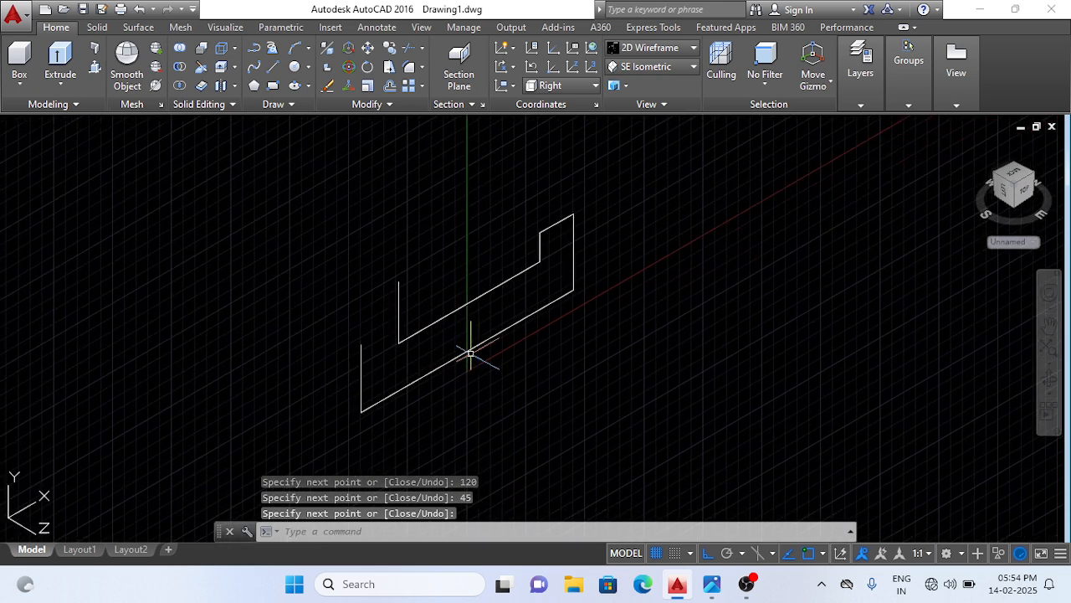
# Step: Check the reference image and draw a 4-unit line along positive X from the top of the 50-unit vertical edge
pyautogui.click(709, 586)
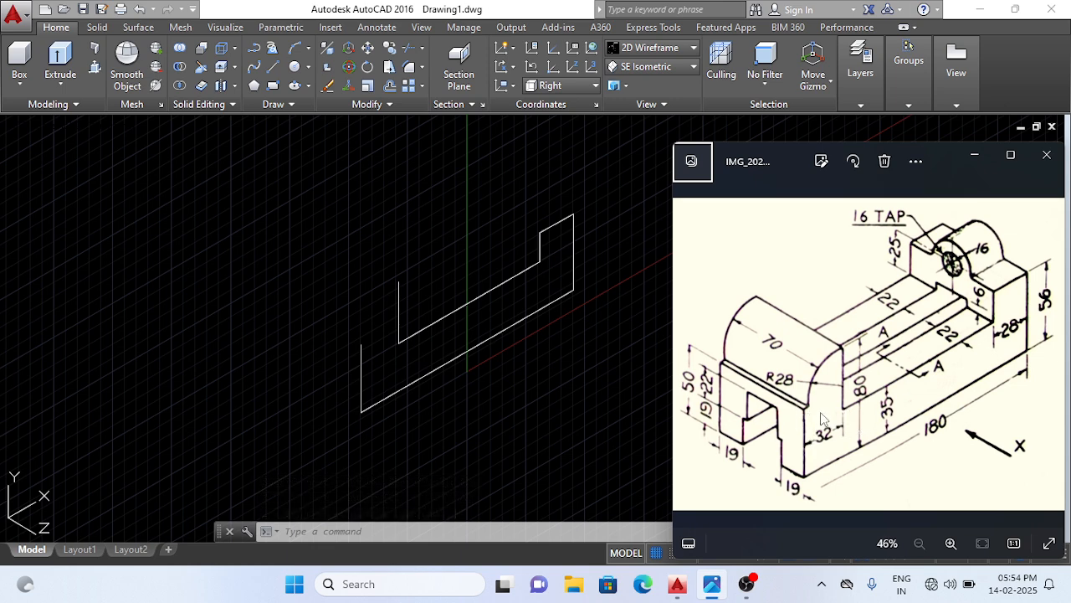
pyautogui.click(372, 312)
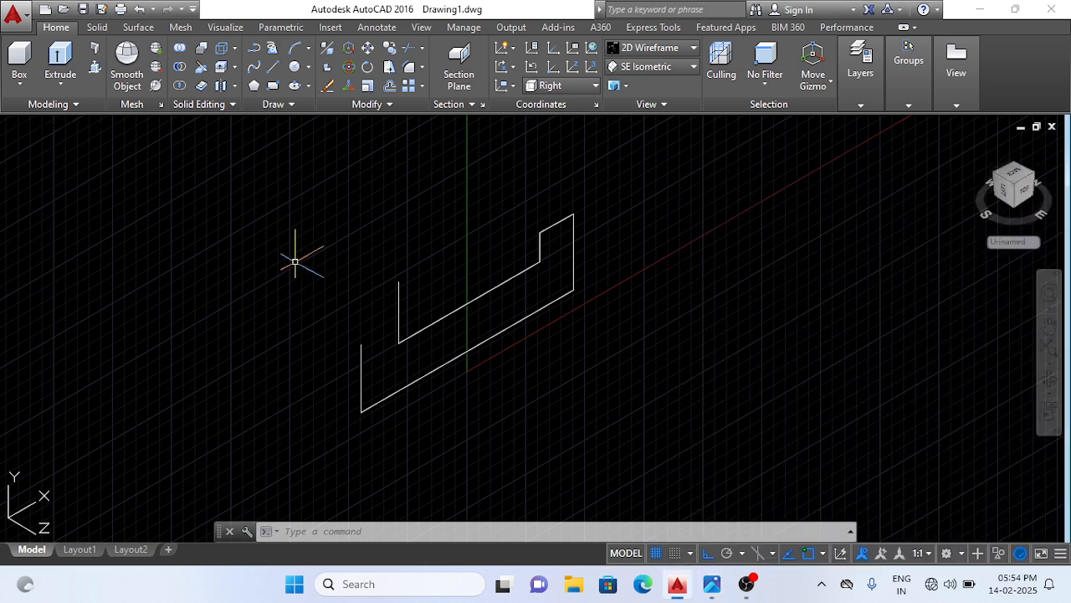
pyautogui.click(273, 67)
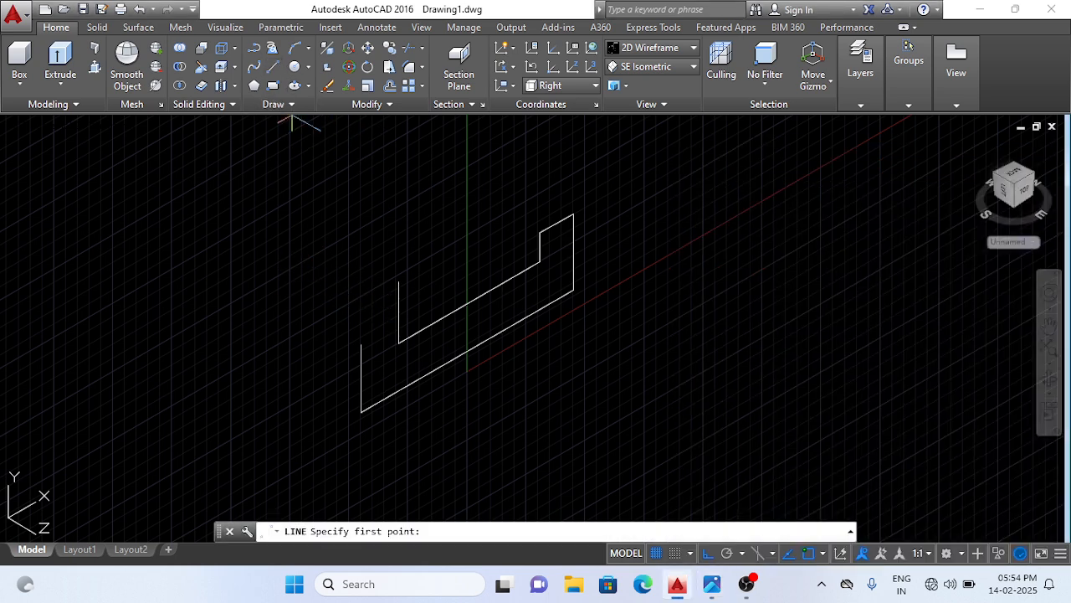
pyautogui.click(360, 345)
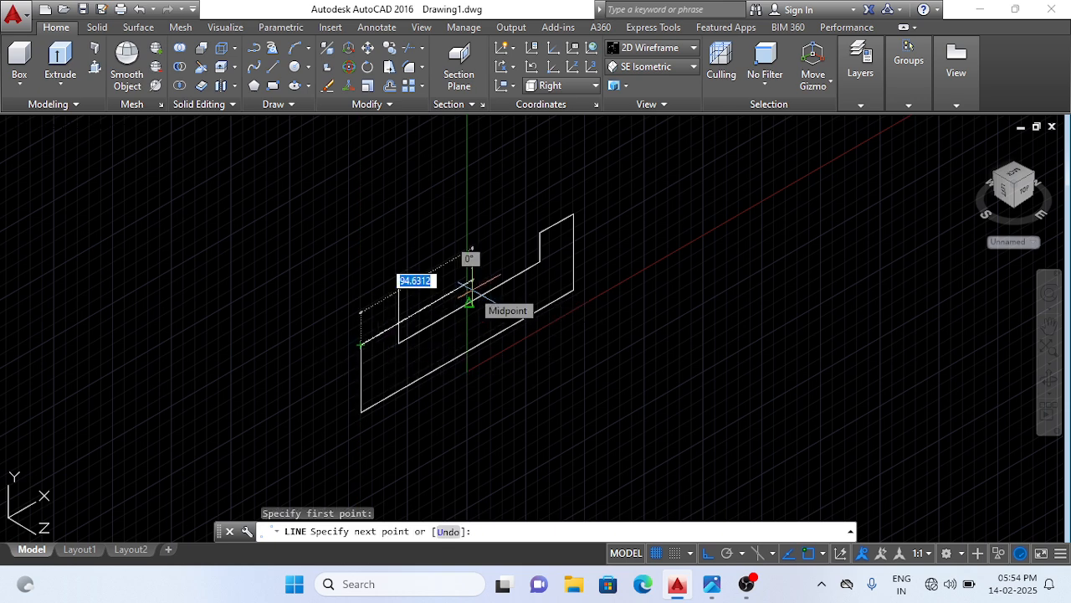
pyautogui.write('4')
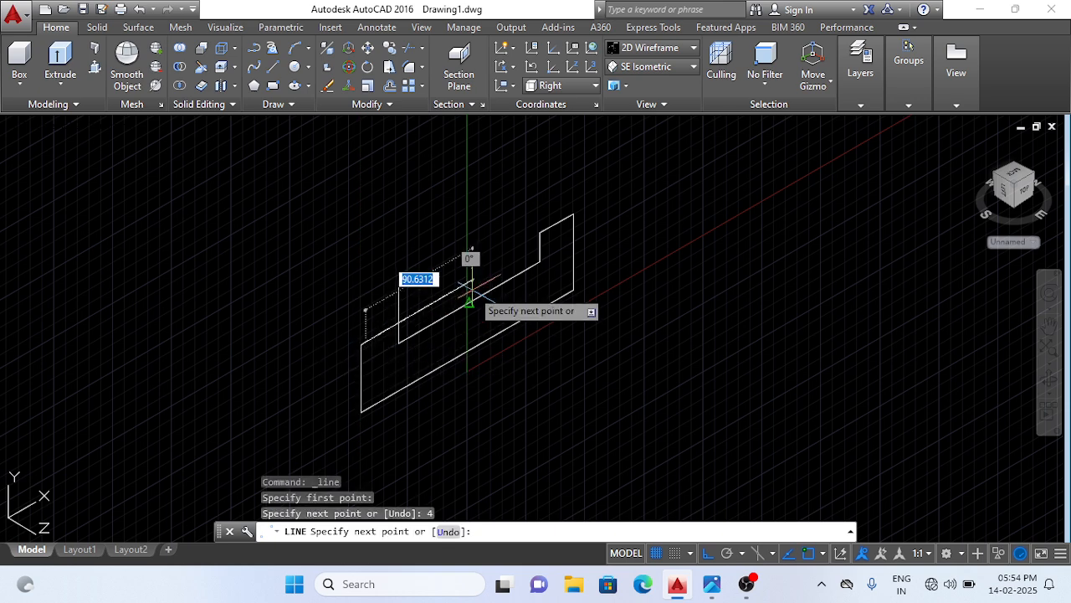
pyautogui.press('Return')
pyautogui.press('Return')
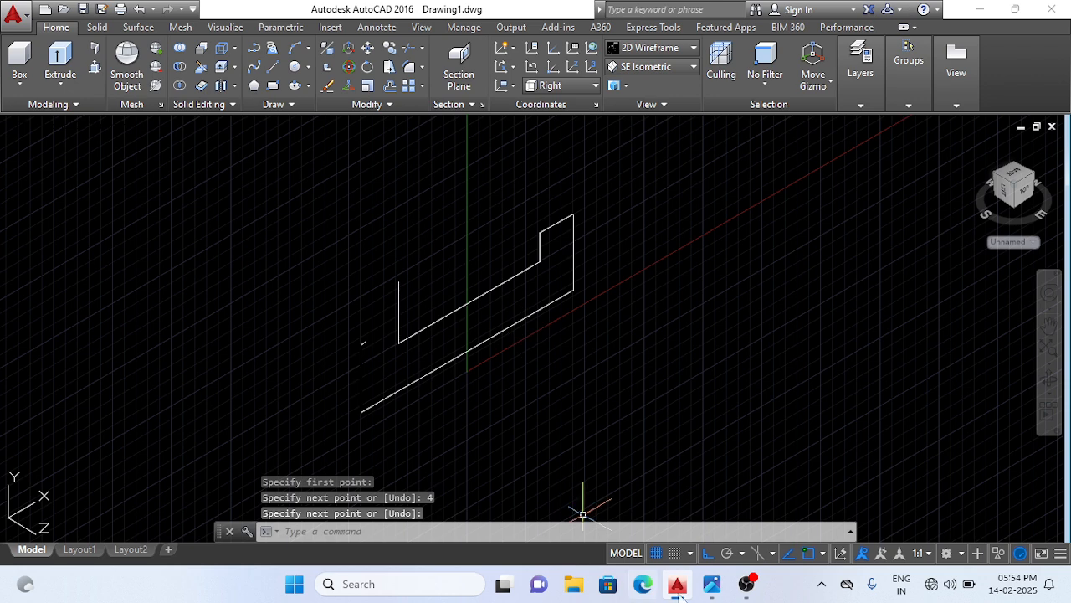
# Step: Draw a Start, End, Radius arc of radius 28 from the top of the 45-unit vertical to the free end of the 4-unit line
pyautogui.click(712, 584)
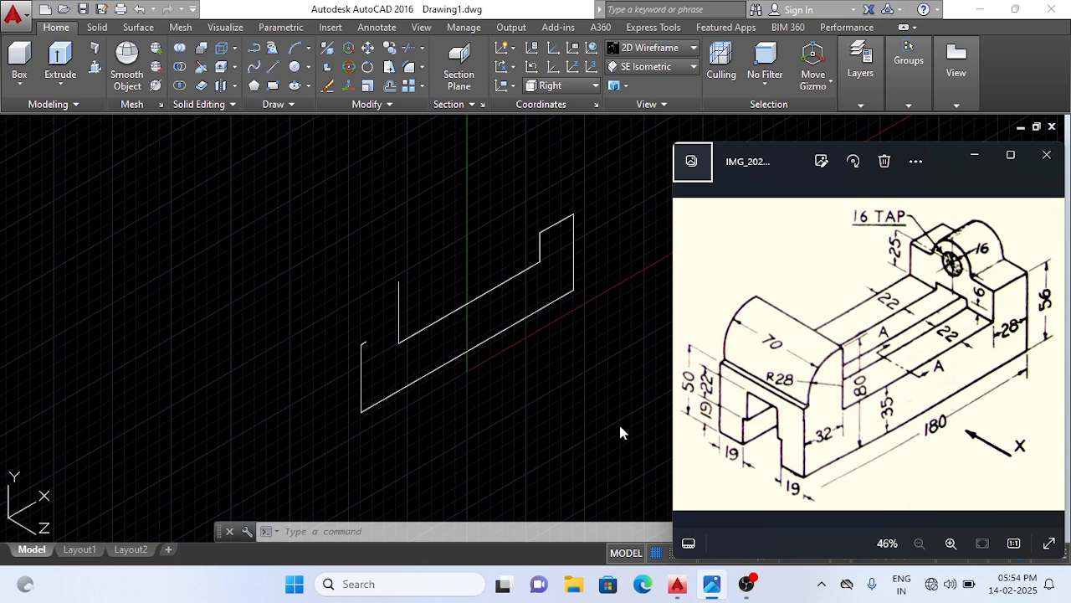
pyautogui.click(550, 441)
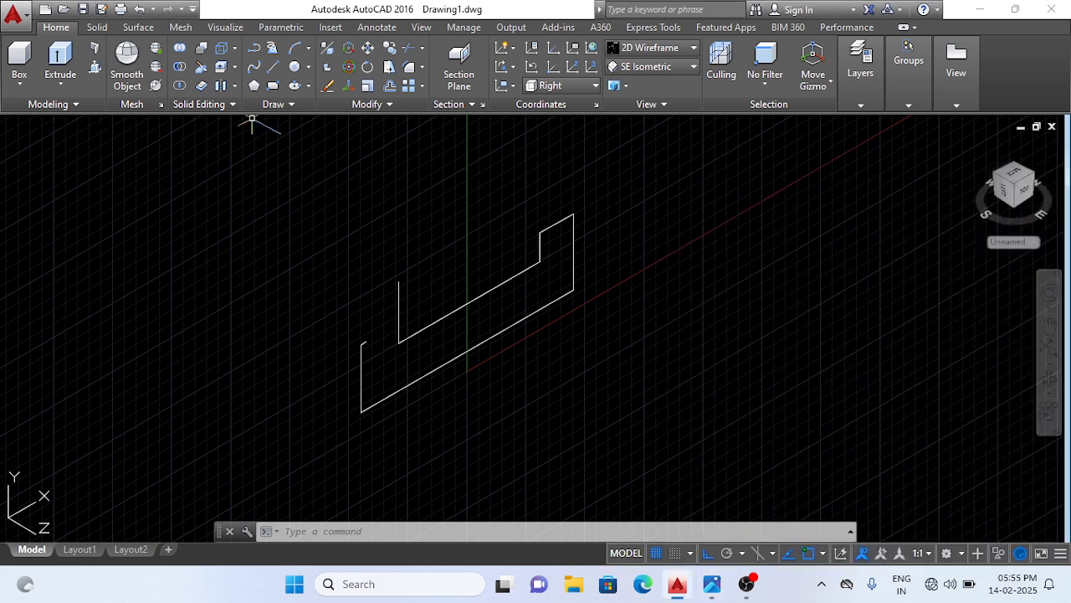
pyautogui.click(309, 49)
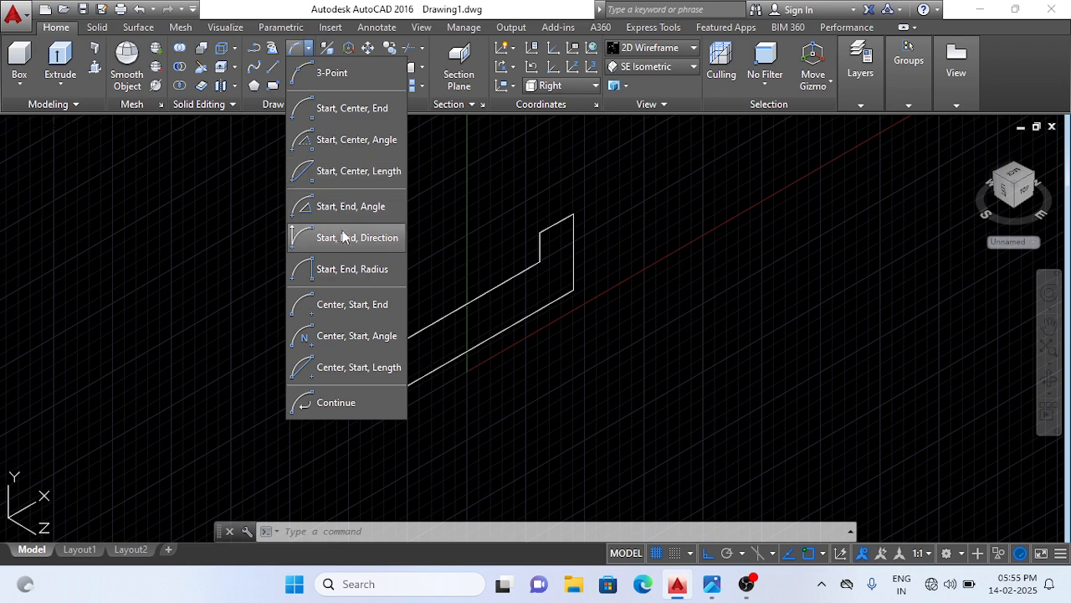
pyautogui.click(347, 269)
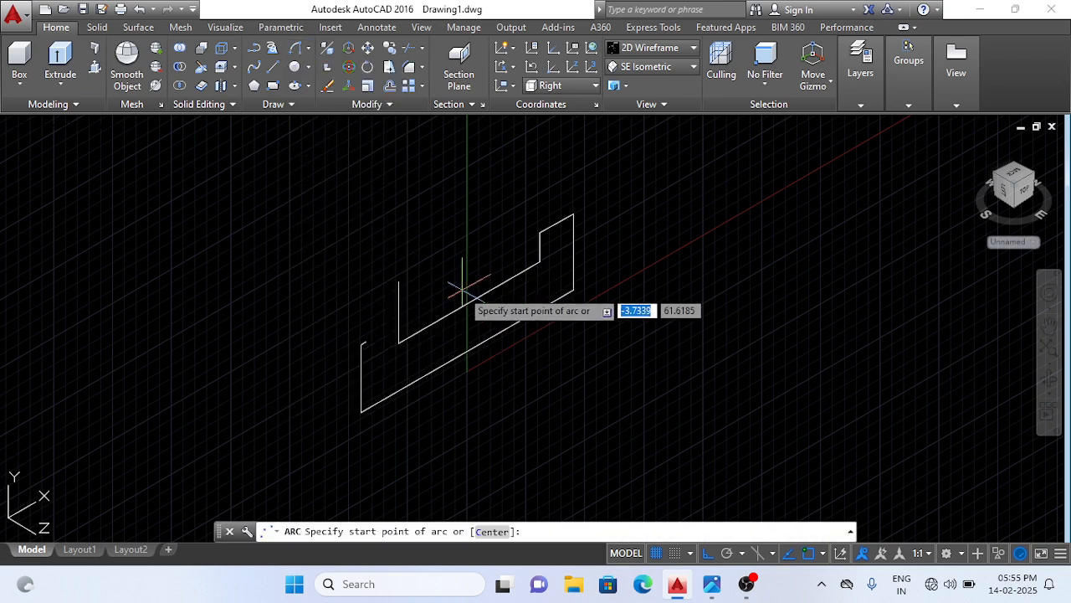
pyautogui.scroll(3, 440, 288)
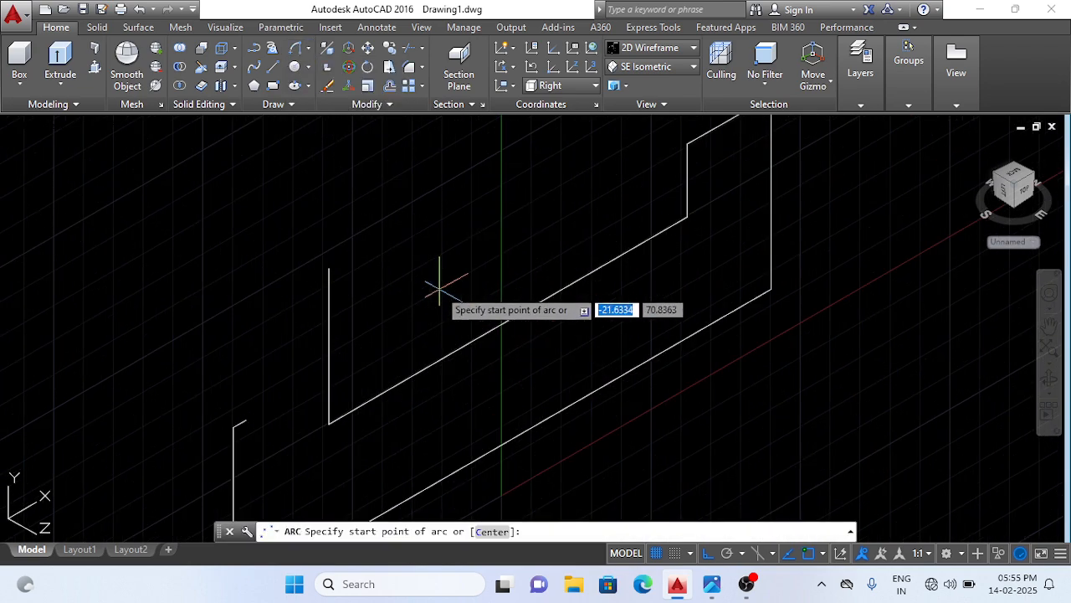
pyautogui.click(328, 268)
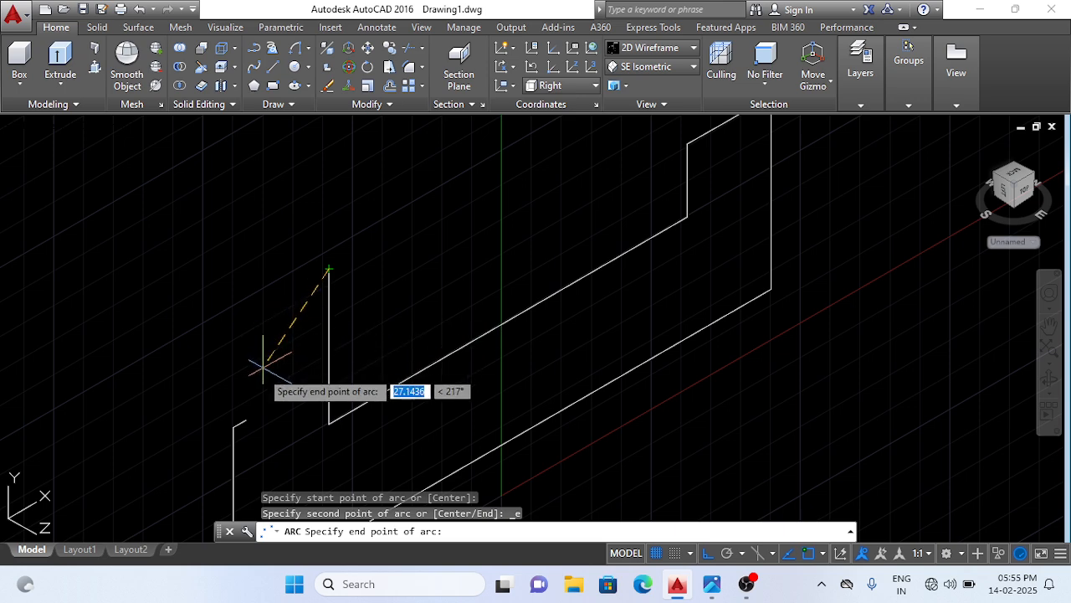
pyautogui.click(244, 420)
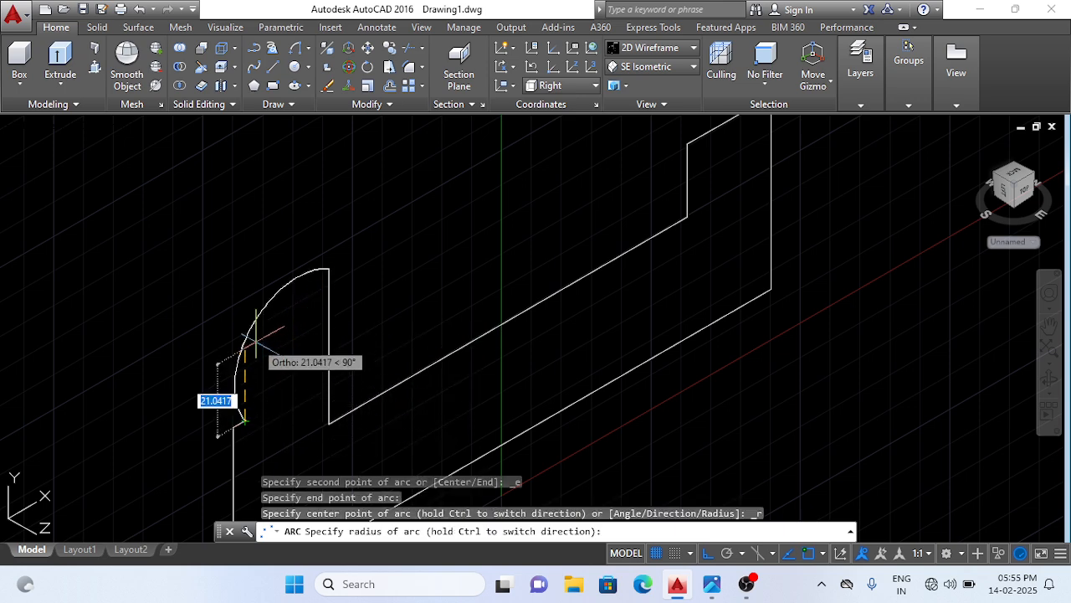
pyautogui.write('2')
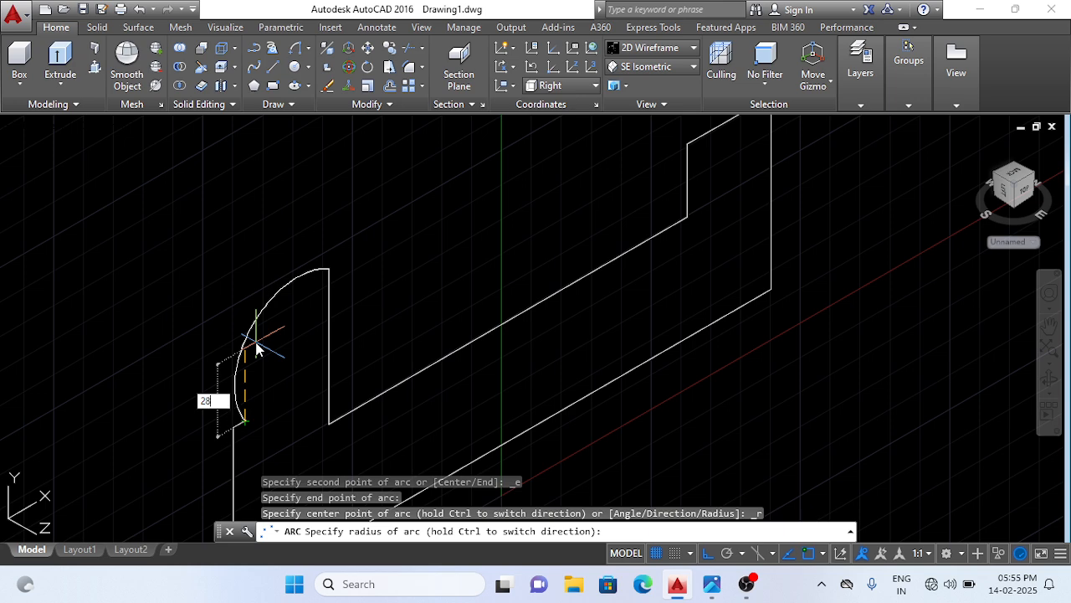
pyautogui.write('8')
pyautogui.press('Return')
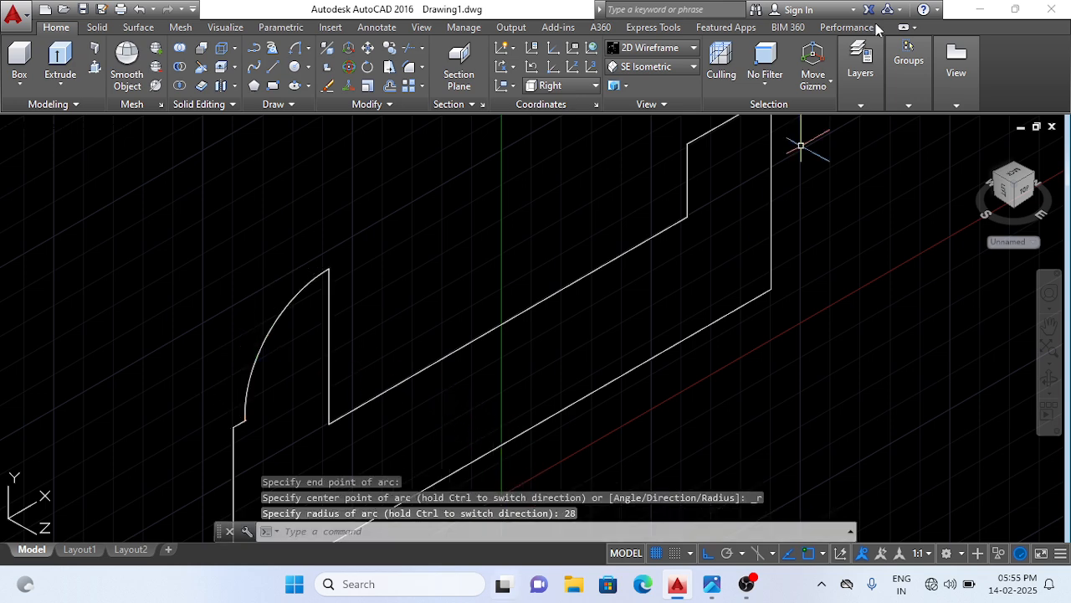
# Step: Bring the whole closed side profile into view and turn off the grid display
pyautogui.scroll(-3, 698, 327)
pyautogui.scroll(2, 765, 276)
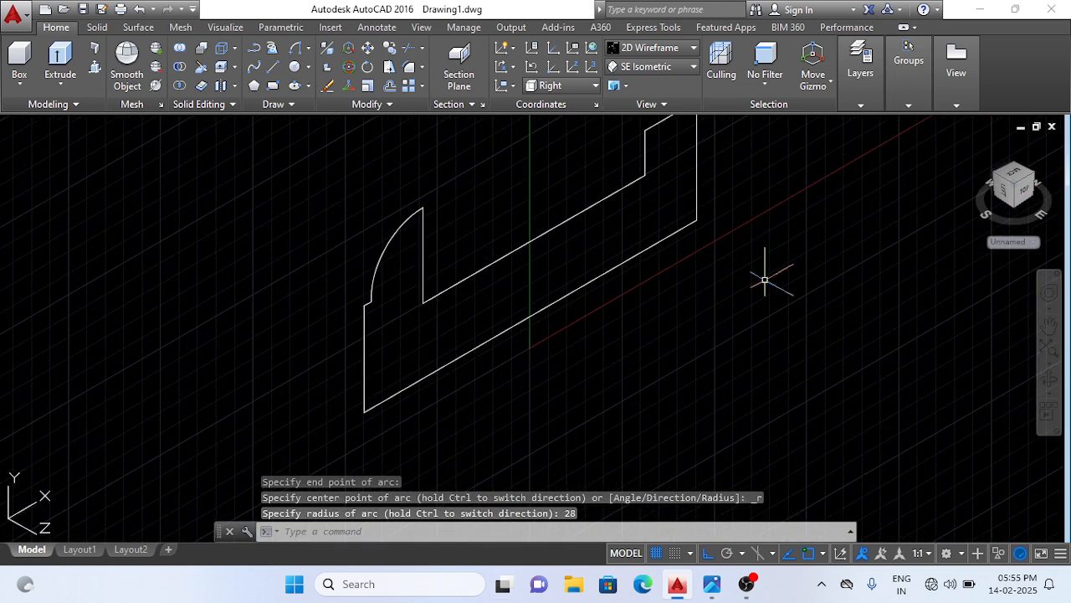
pyautogui.moveTo(749, 163); pyautogui.dragTo(720, 223, button='middle')
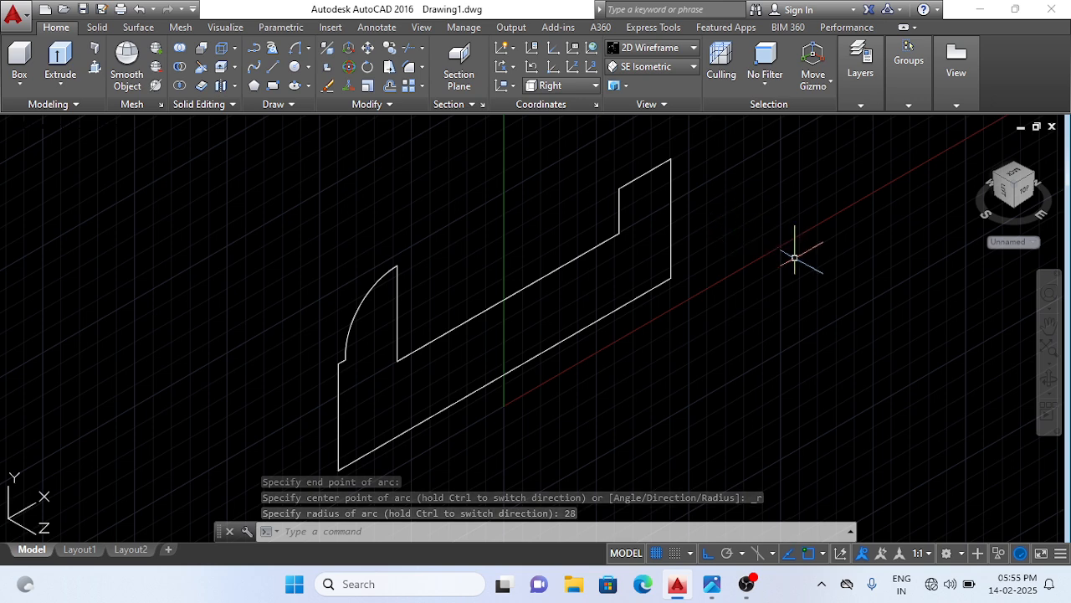
pyautogui.click(657, 554)
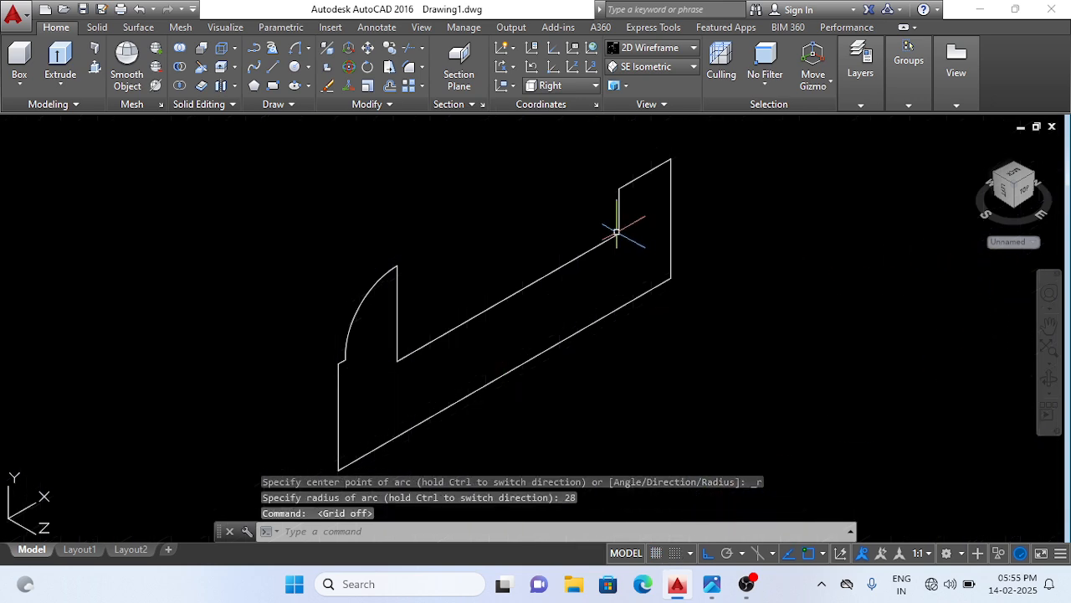
# Step: After checking the reference image, extrude the closed side profile 70 units with Presspull to form the solid body
pyautogui.click(712, 592)
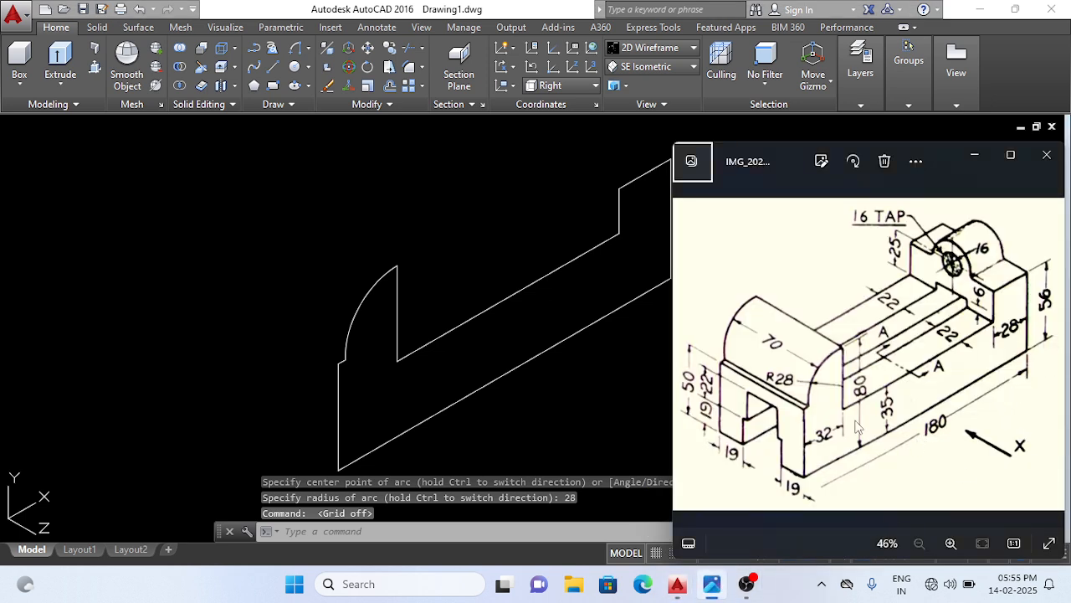
pyautogui.click(449, 219)
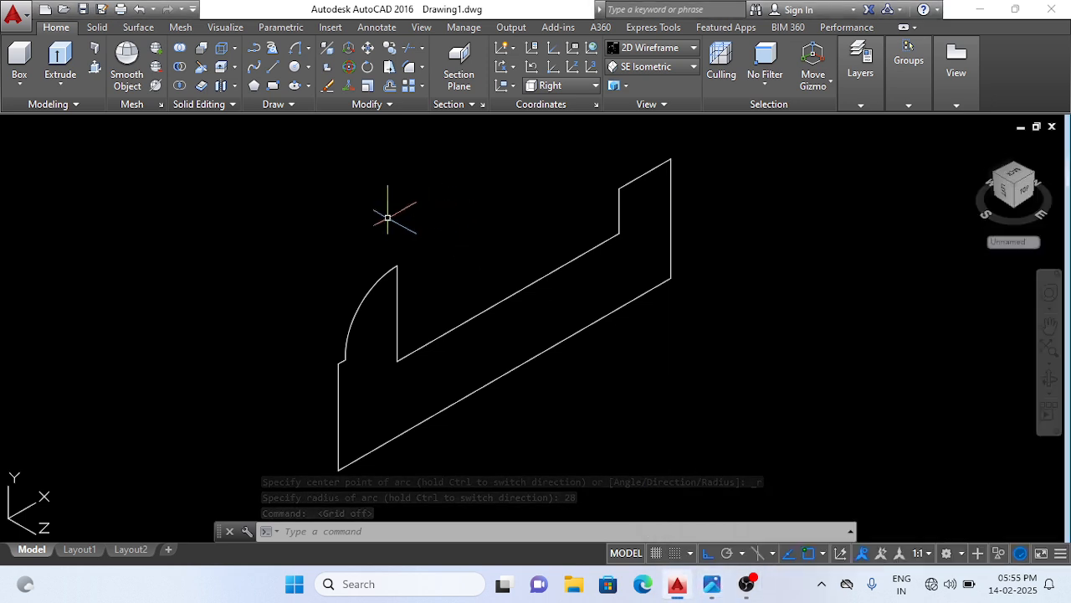
pyautogui.click(96, 69)
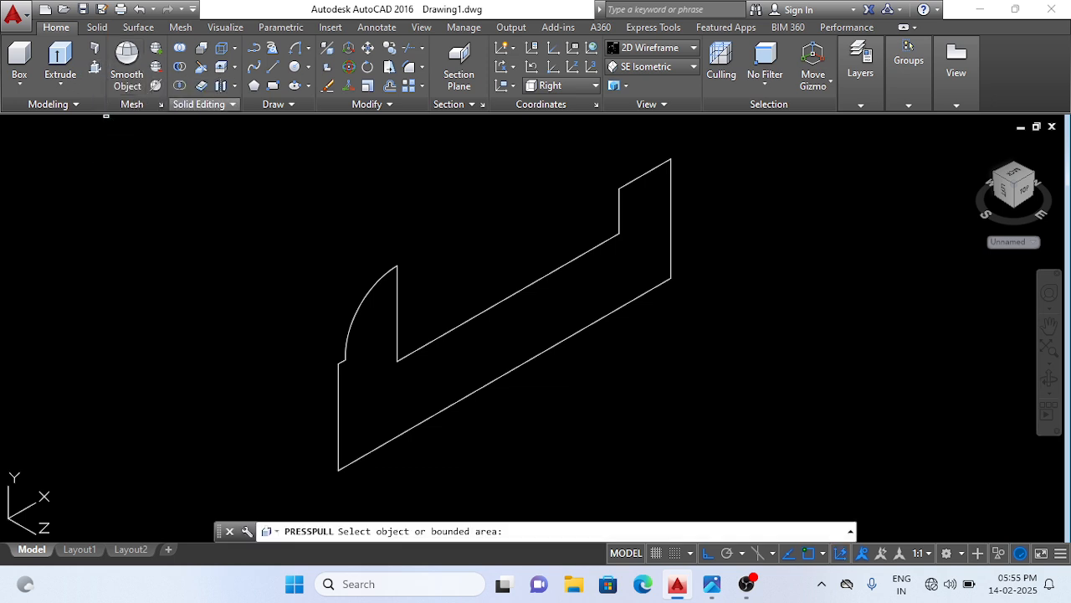
pyautogui.click(503, 337)
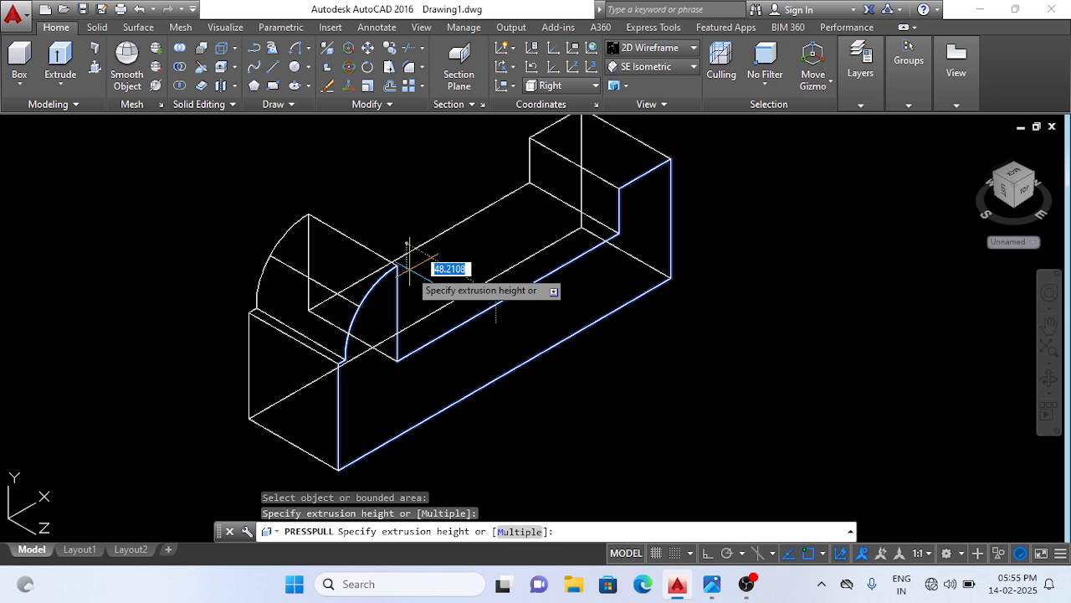
pyautogui.write('70')
pyautogui.press('Return')
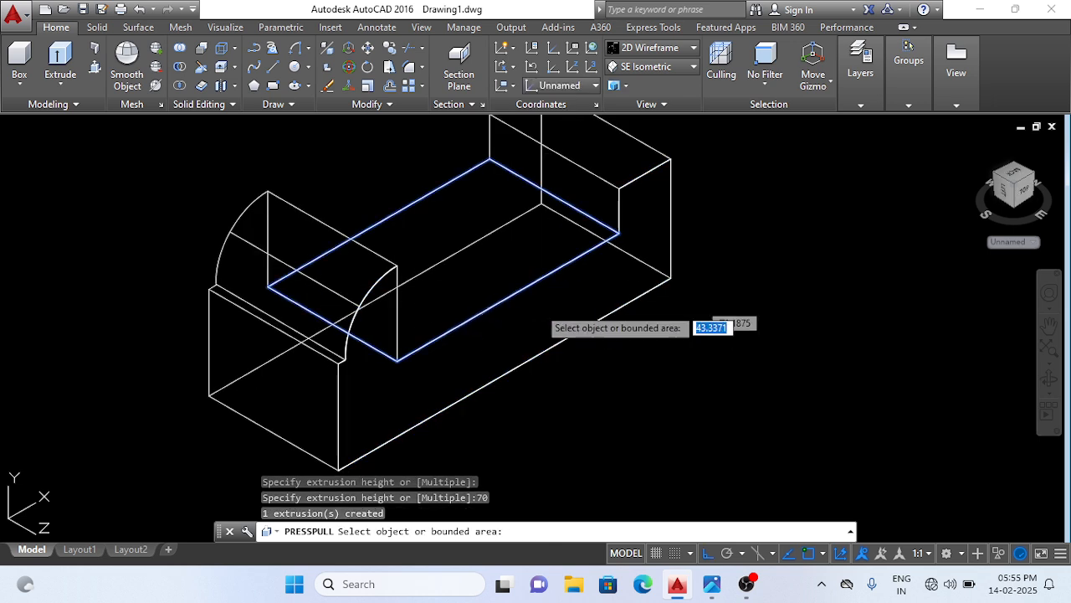
# Step: Set the visual style to Shaded with edges and end the Presspull command
pyautogui.click(693, 51)
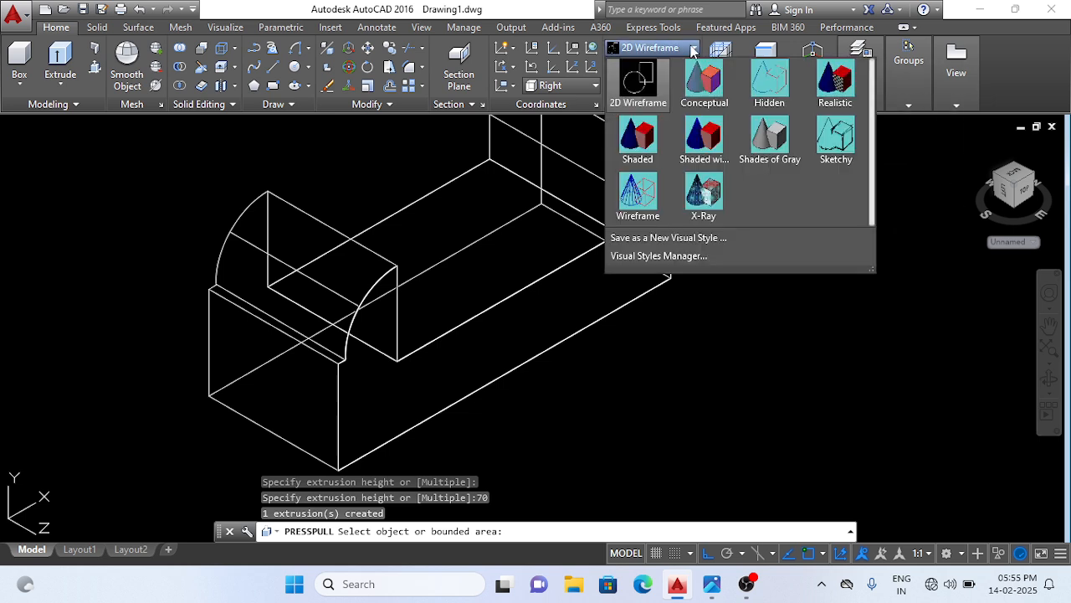
pyautogui.click(703, 139)
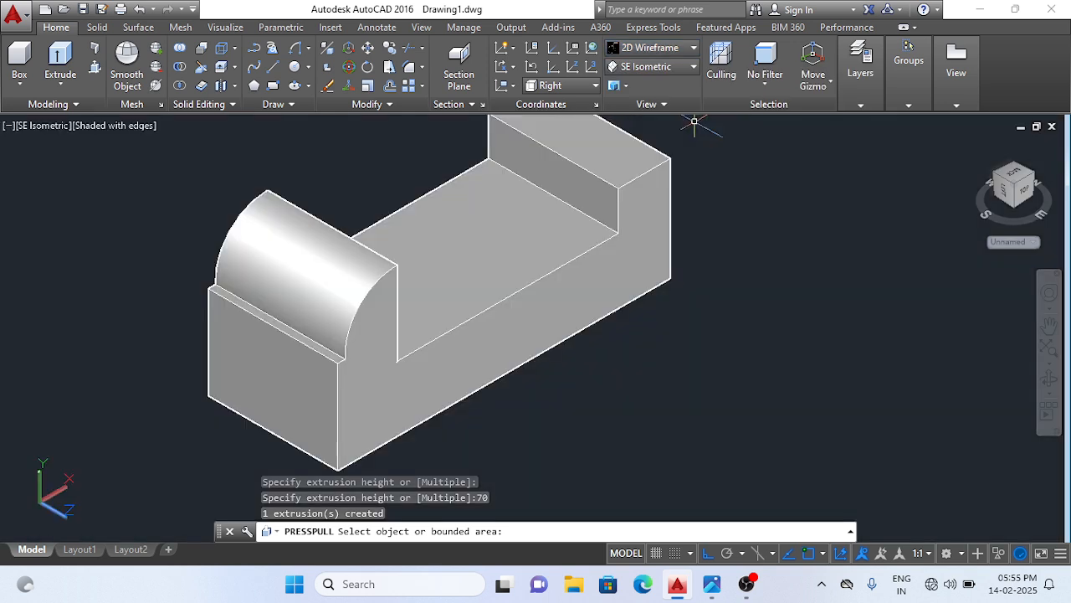
pyautogui.scroll(-2, 702, 153)
pyautogui.moveTo(705, 162); pyautogui.dragTo(724, 209, button='middle')
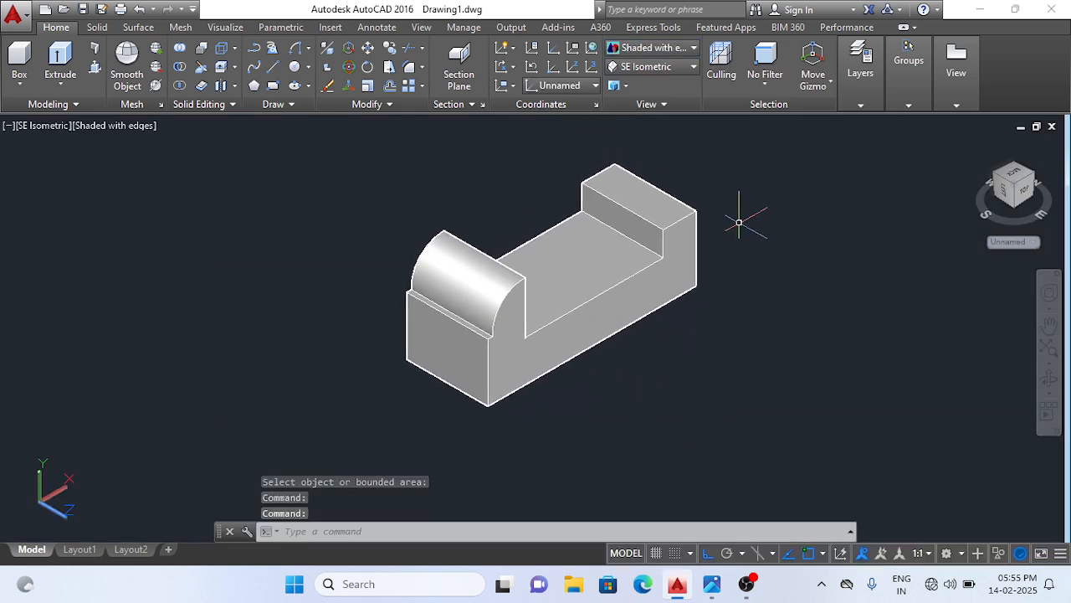
pyautogui.press('Escape')
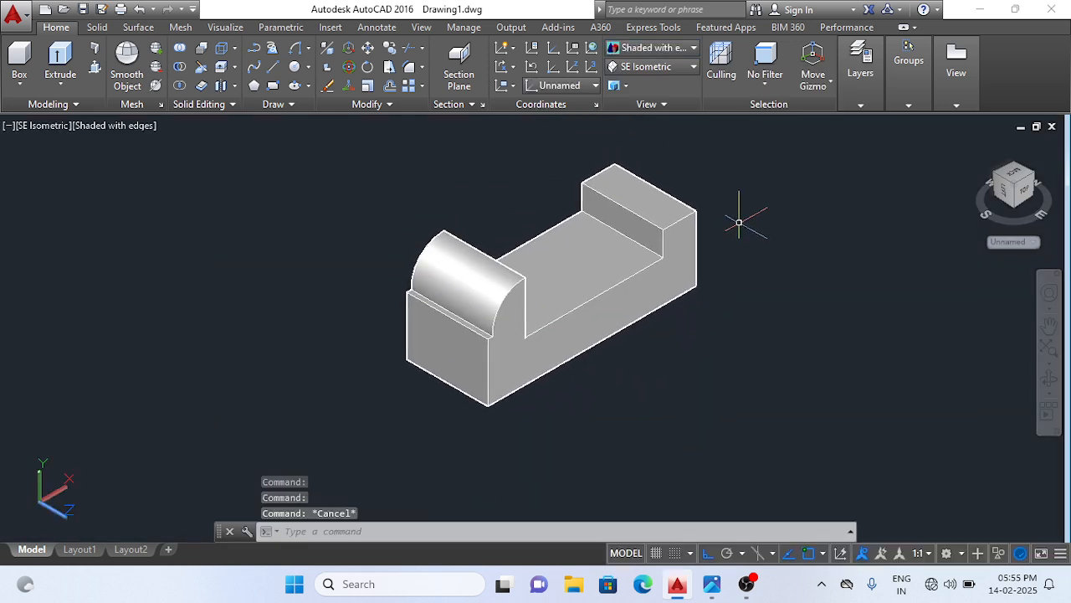
# Step: Check the reference image and set the coordinate system to Front
pyautogui.click(714, 582)
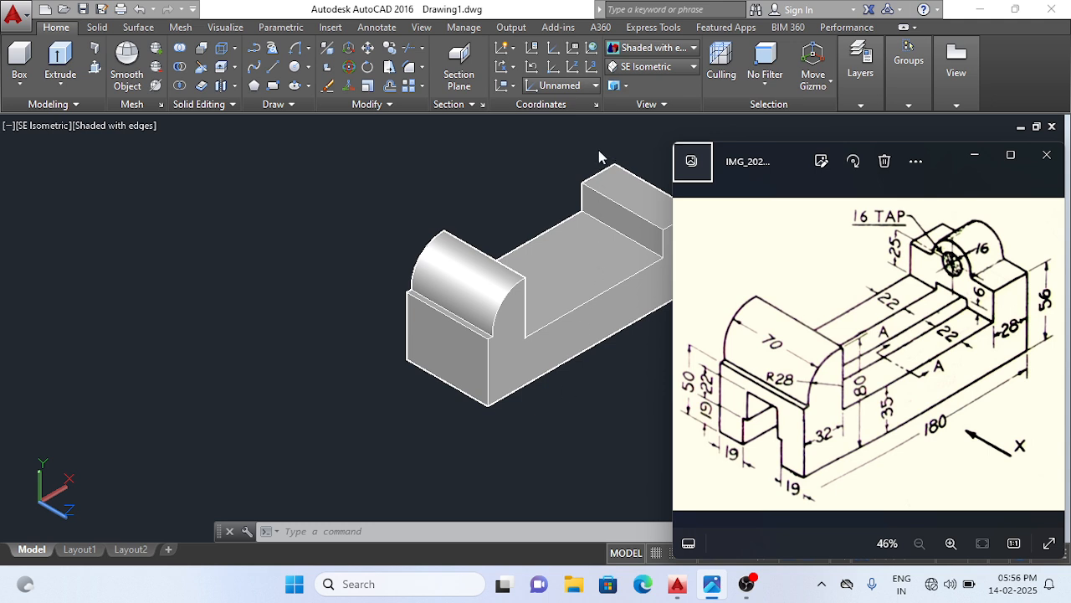
pyautogui.click(595, 90)
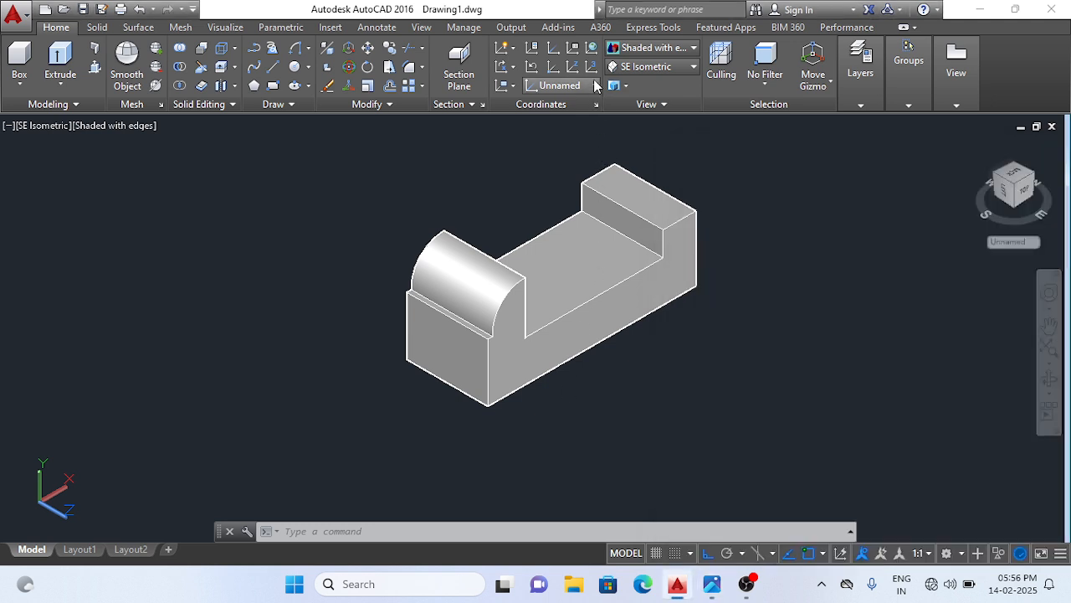
pyautogui.click(595, 85)
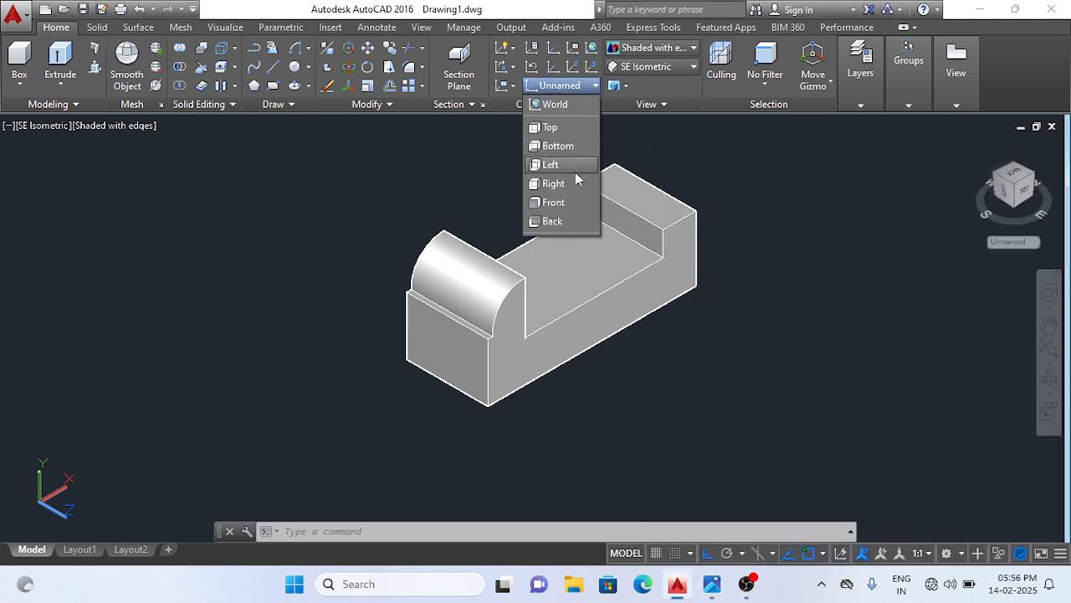
pyautogui.click(554, 202)
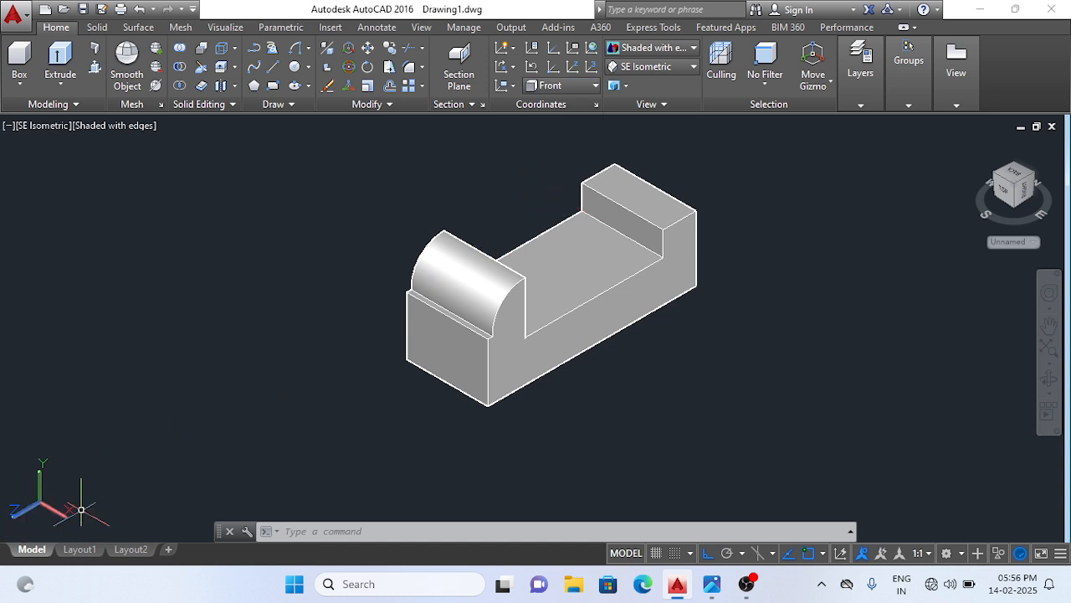
# Step: Erase the leftover profile lines and arc around the body, leaving the 3D solid out of the selection
pyautogui.scroll(2, 516, 200)
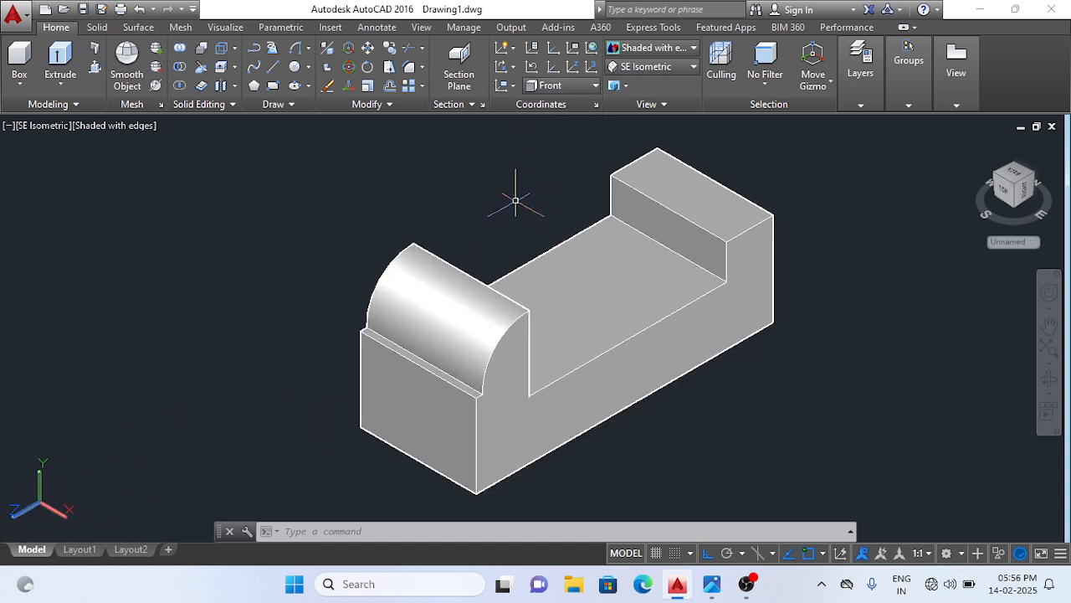
pyautogui.click(692, 442)
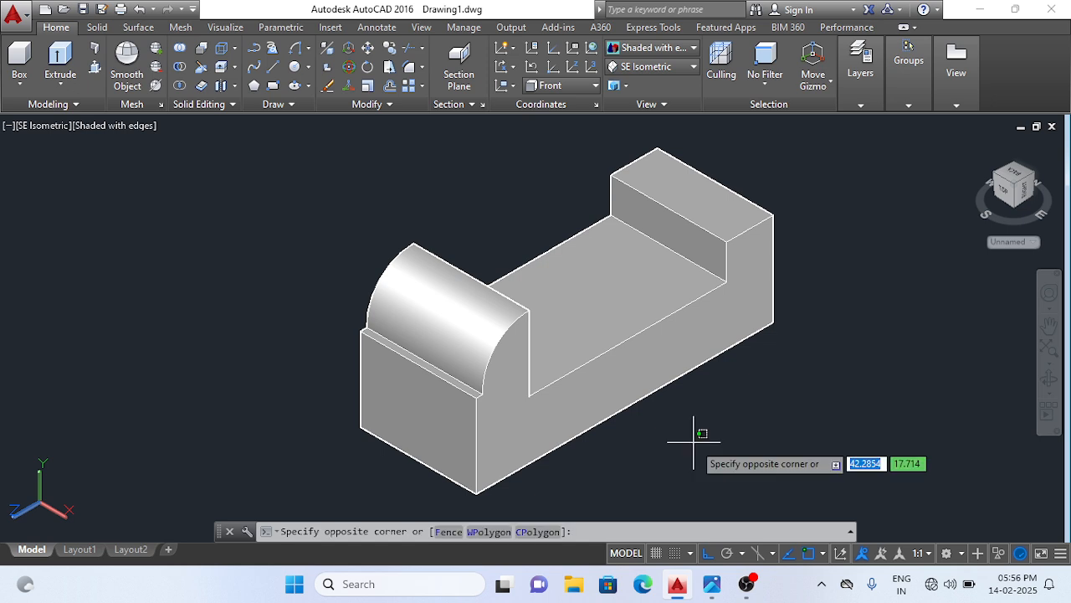
pyautogui.click(691, 438)
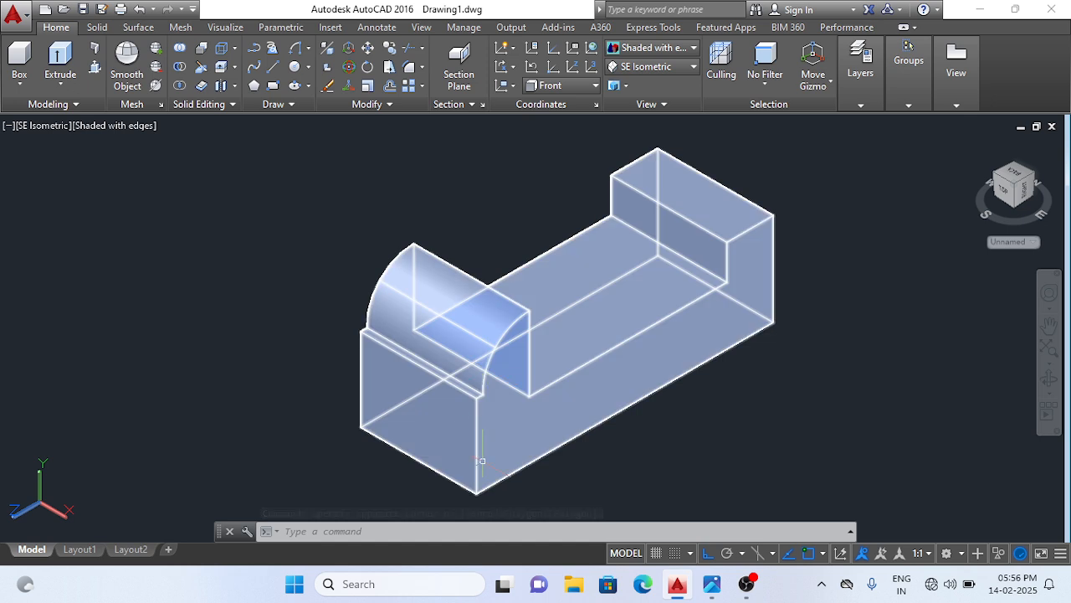
pyautogui.click(697, 452)
pyautogui.click(697, 450)
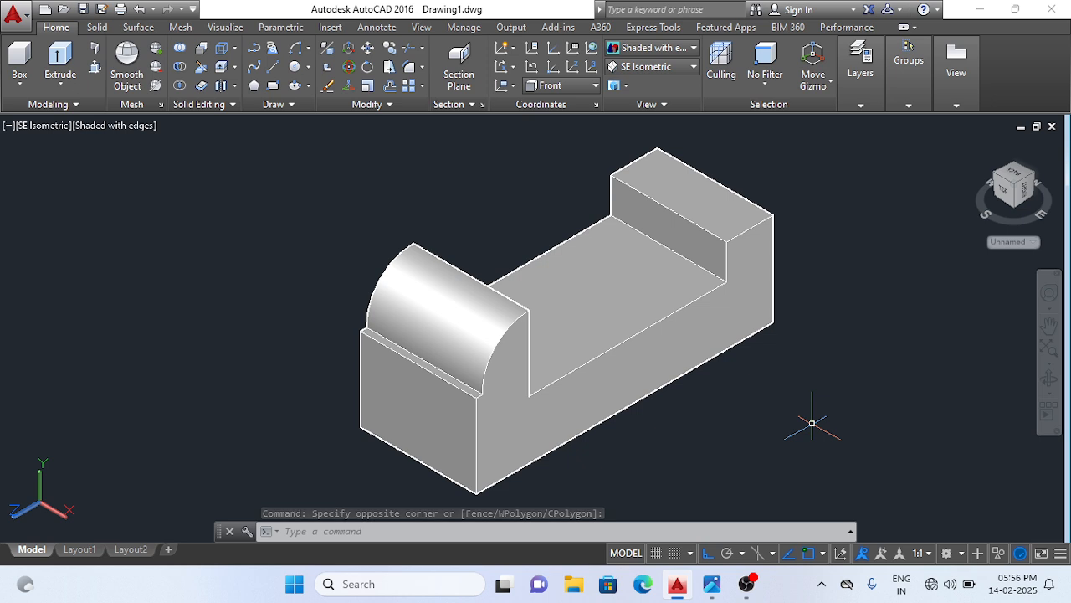
pyautogui.write('e')
pyautogui.press('Return')
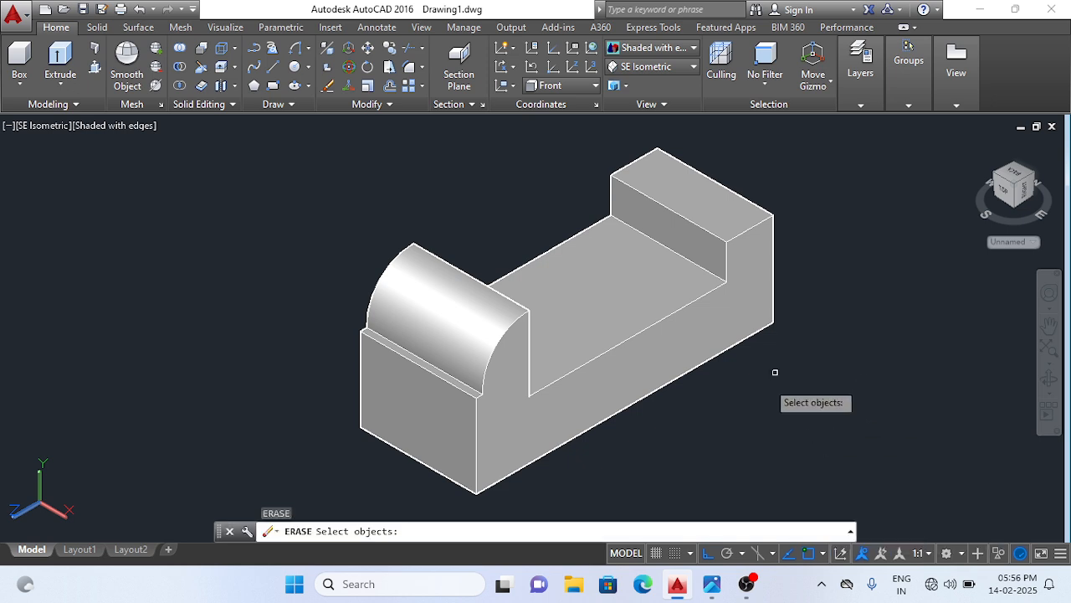
pyautogui.moveTo(611, 470)
pyautogui.mouseDown()
pyautogui.moveTo(433, 450)
pyautogui.moveTo(502, 210)
pyautogui.moveTo(847, 180)
pyautogui.moveTo(878, 403)
pyautogui.mouseUp()
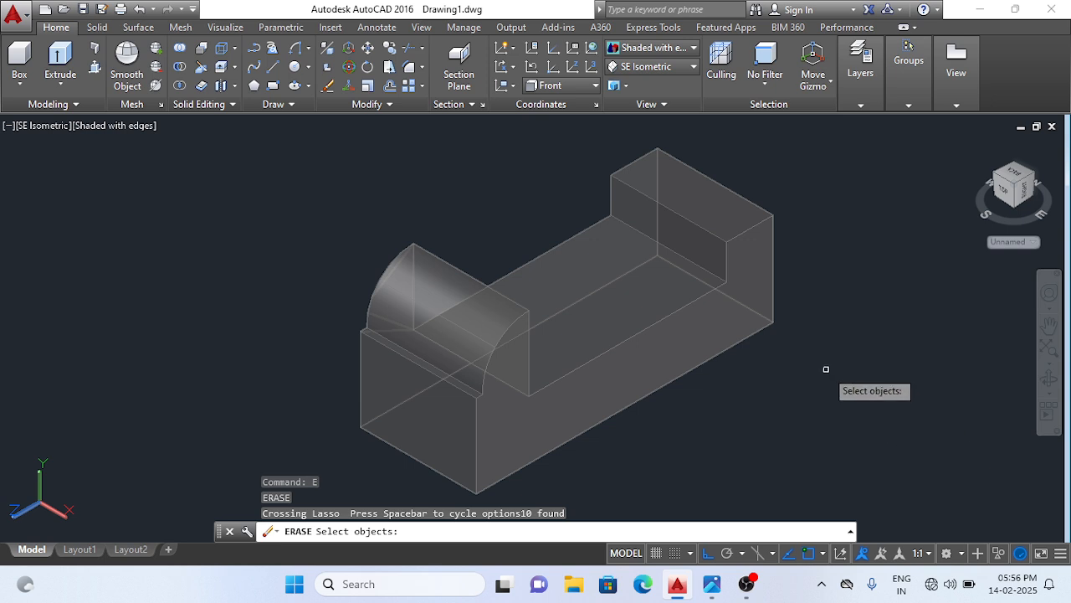
pyautogui.keyDown('shift'); pyautogui.click(774, 310); pyautogui.keyUp('shift')
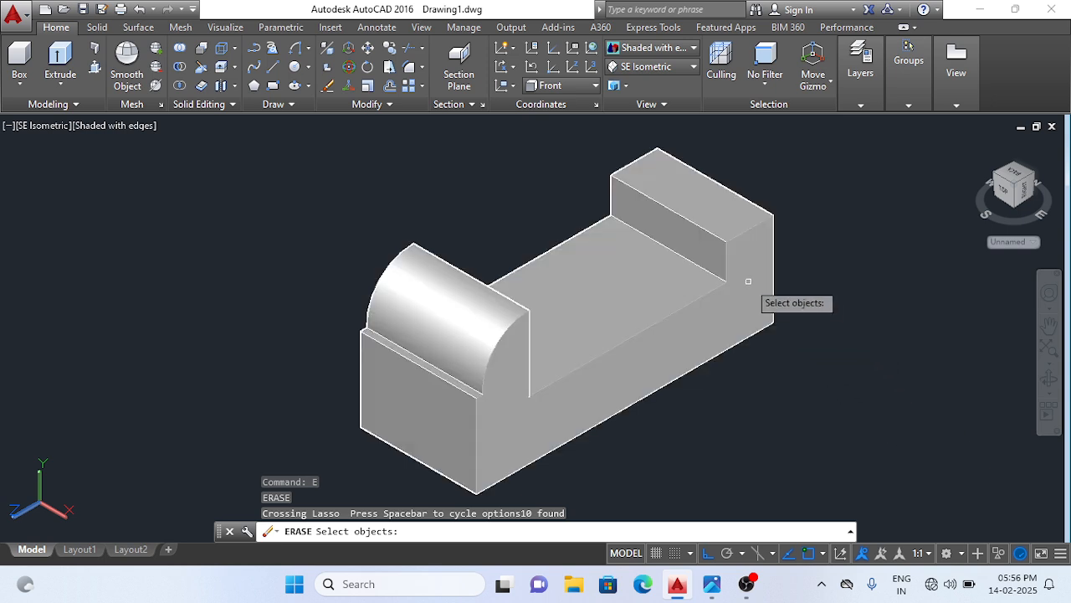
pyautogui.press('Return')
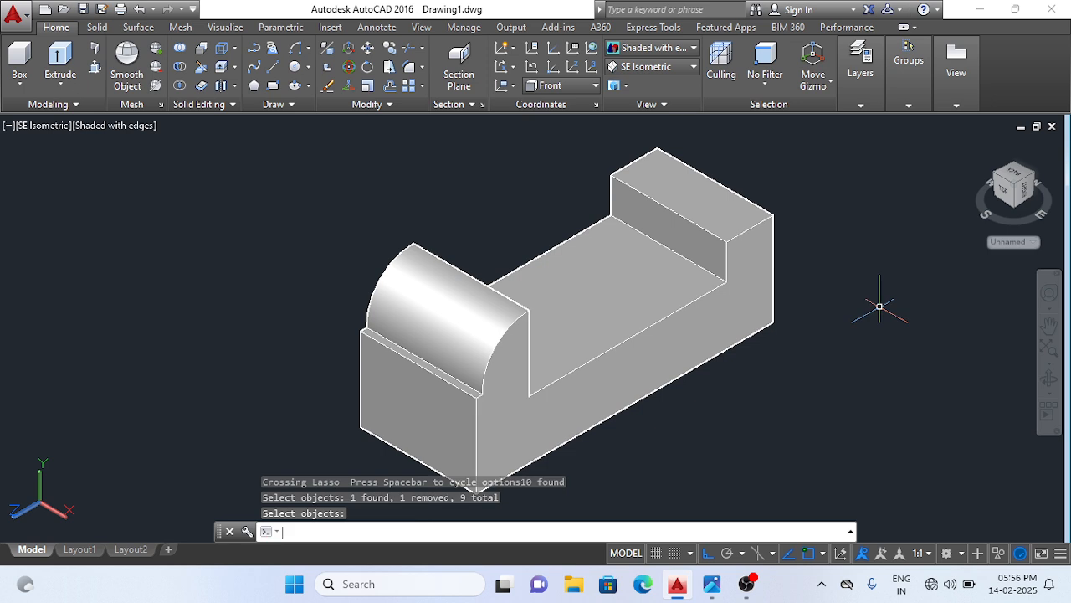
pyautogui.scroll(-3, 829, 415)
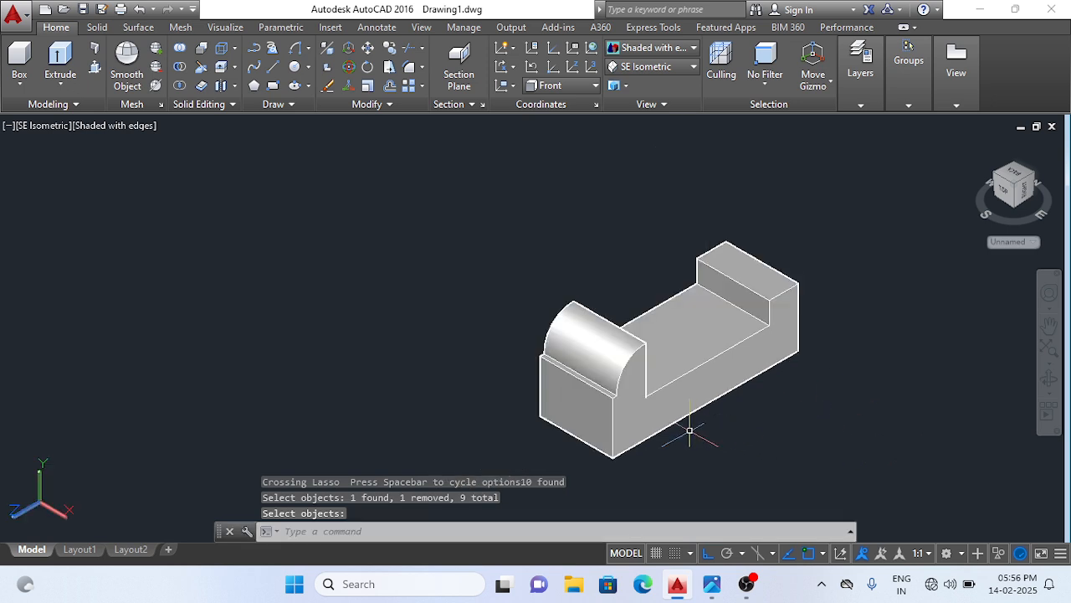
pyautogui.scroll(2, 703, 439)
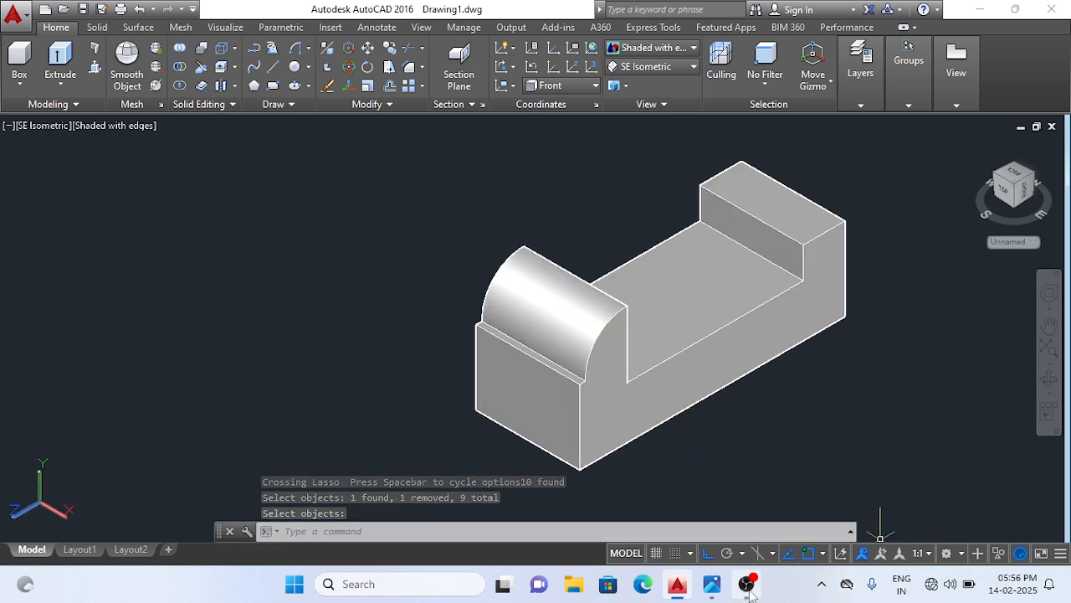
# Step: After checking the reference image, use Copy Edges to copy the end face's vertical edge nearest the long side face 19 units inward along negative X
pyautogui.click(710, 585)
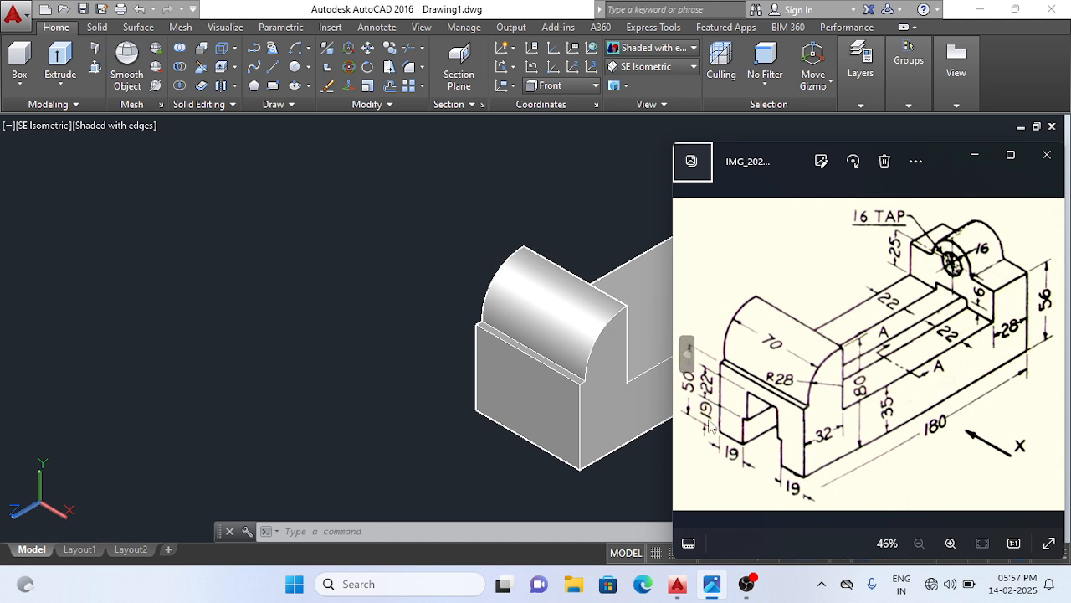
pyautogui.click(343, 386)
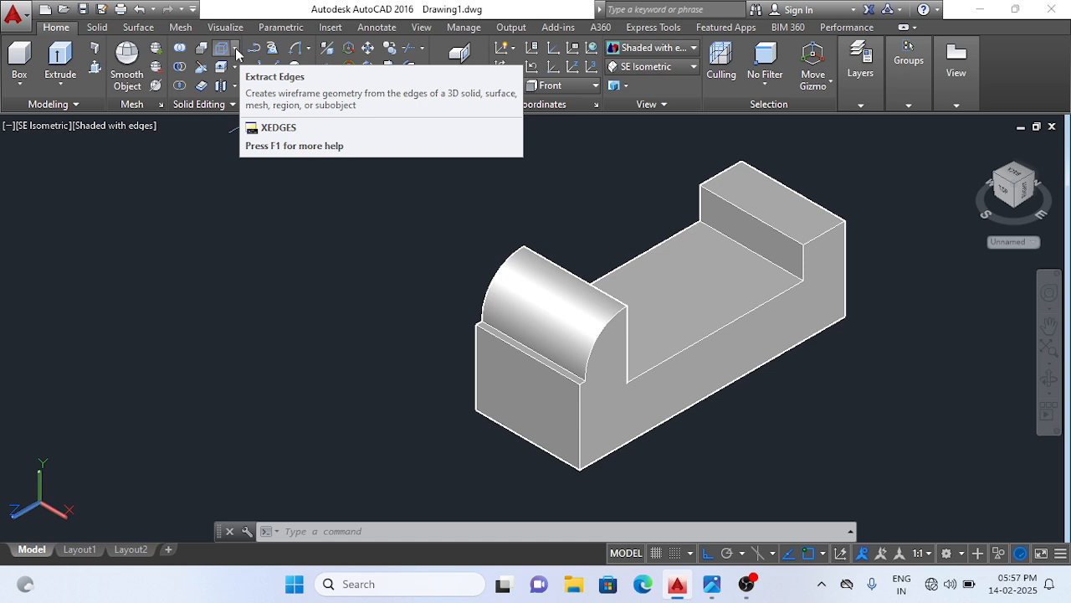
pyautogui.click(237, 51)
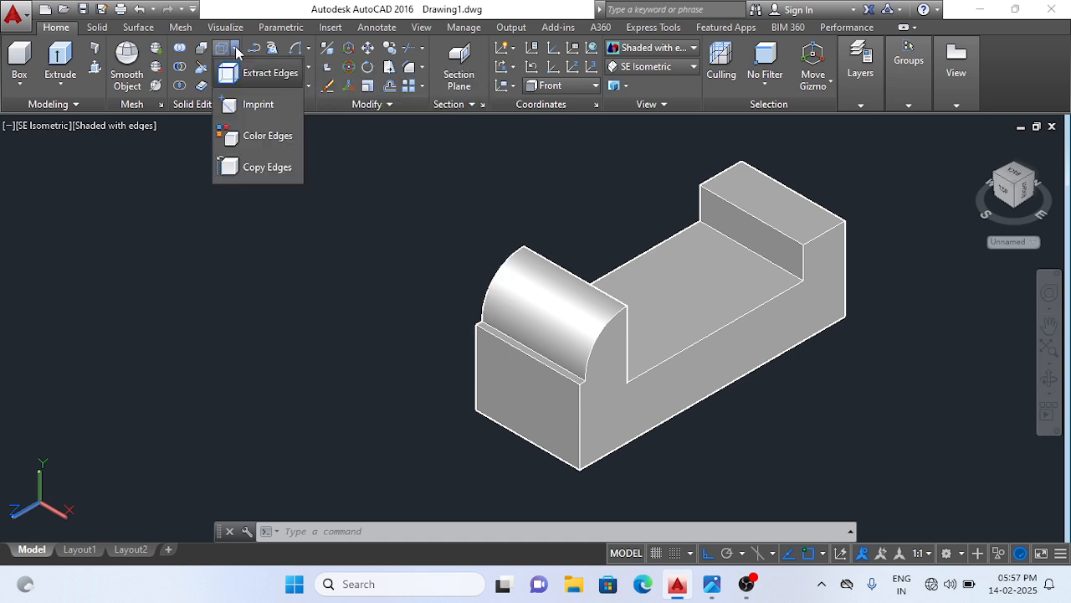
pyautogui.click(251, 168)
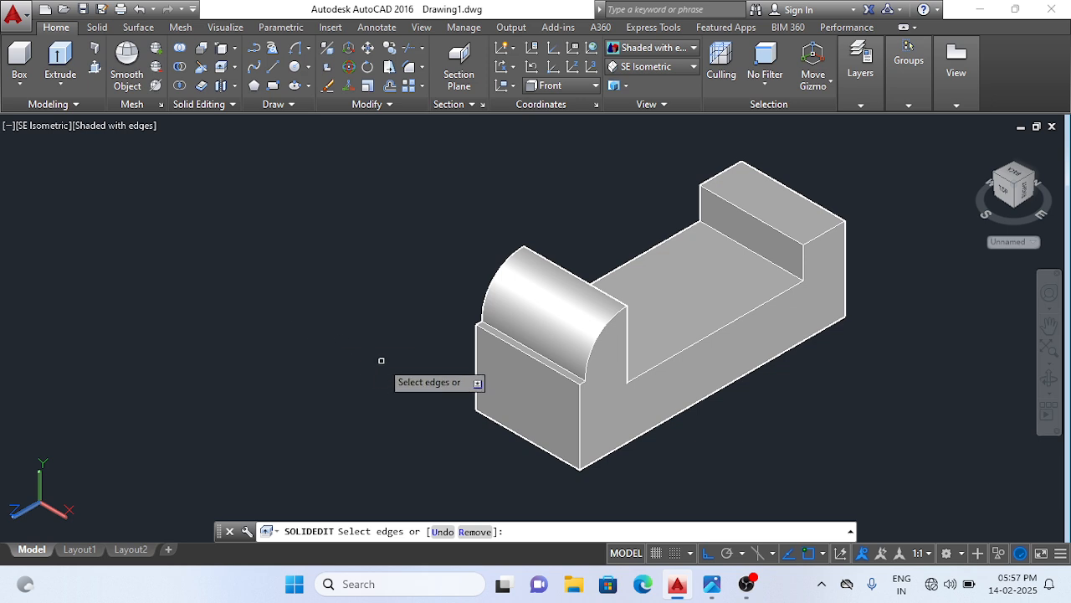
pyautogui.scroll(2, 379, 357)
pyautogui.moveTo(872, 490); pyautogui.dragTo(680, 478, button='middle')
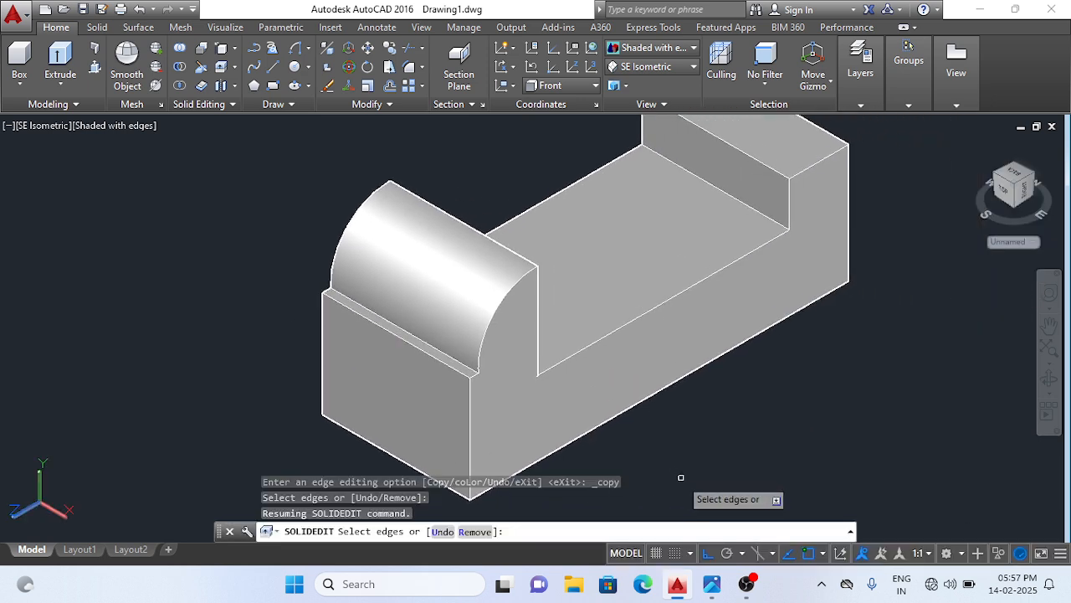
pyautogui.click(468, 440)
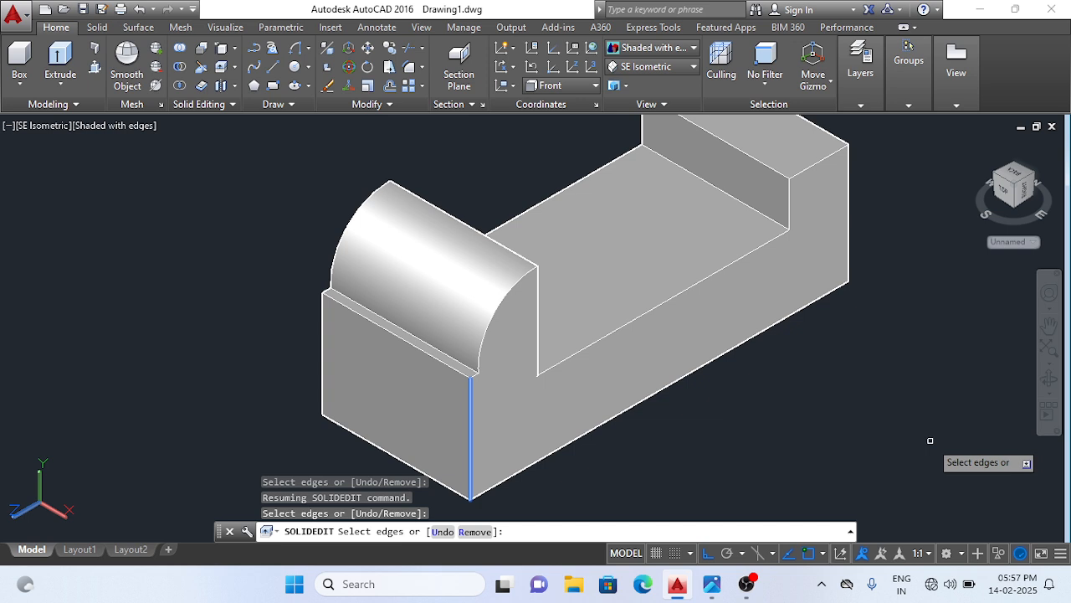
pyautogui.press('Return')
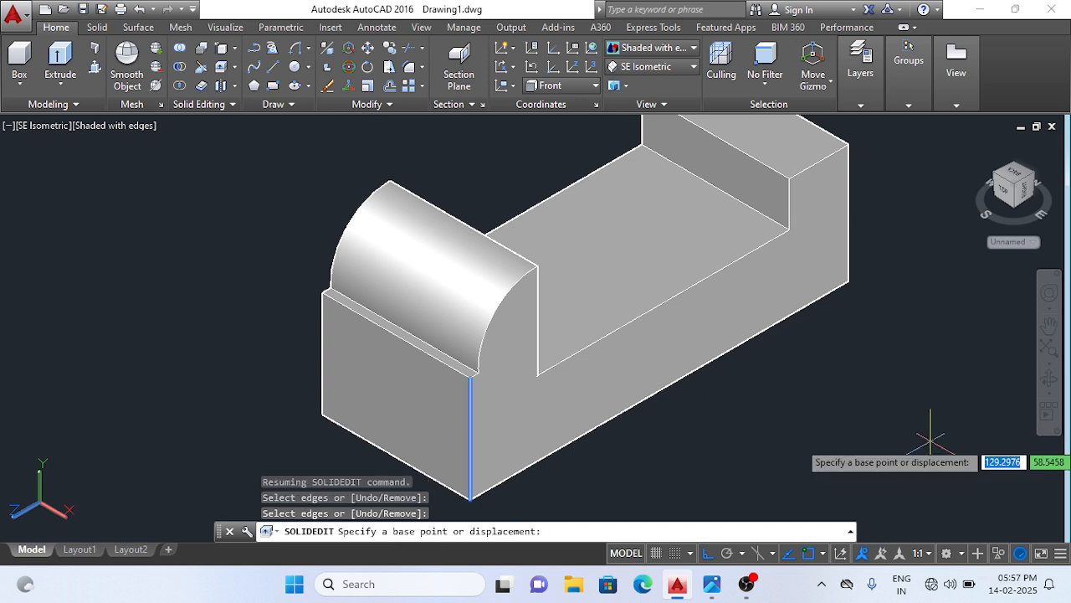
pyautogui.click(930, 439)
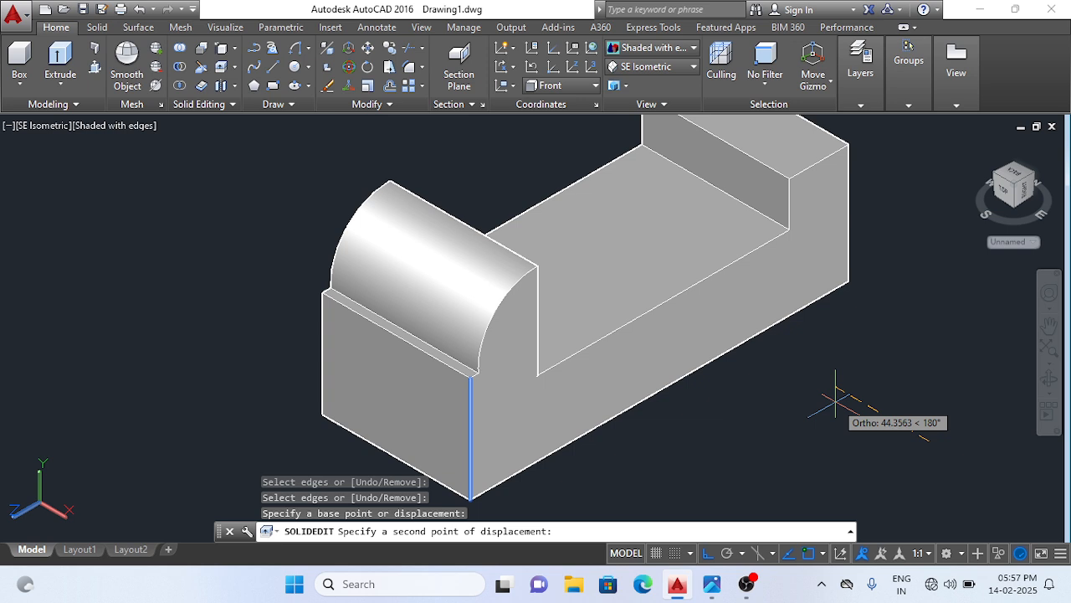
pyautogui.write('19')
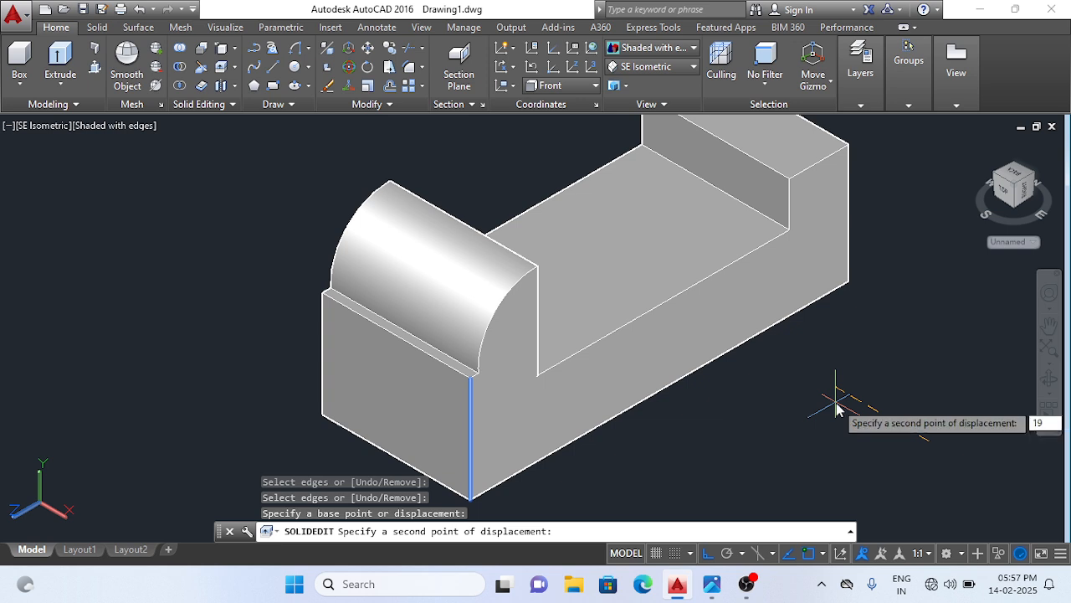
pyautogui.press('Return')
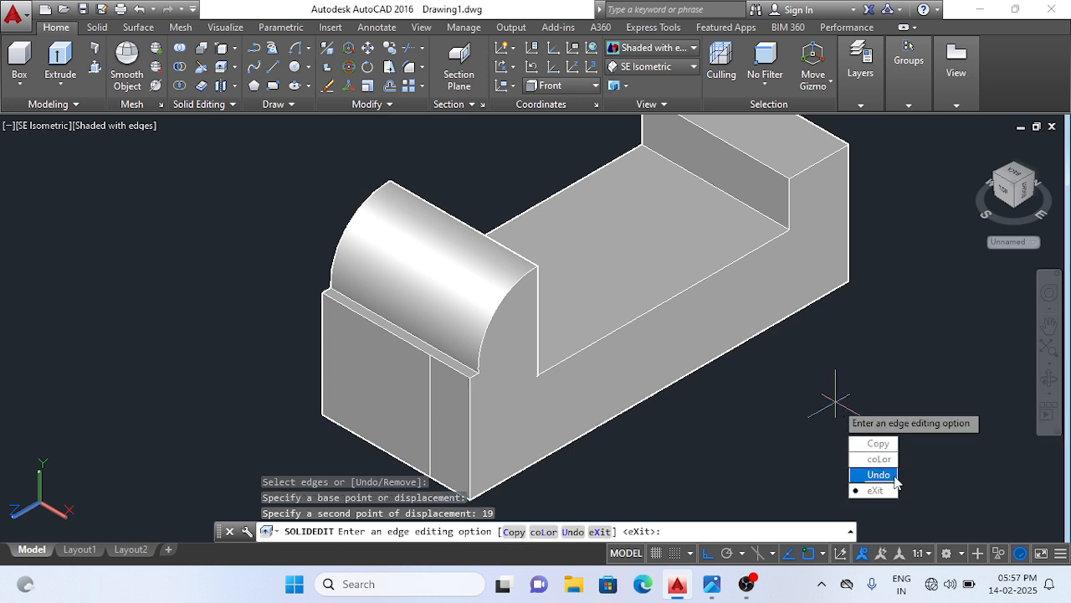
# Step: Copy the end face's vertical edge farthest from the long side face 19 units inward along positive X
pyautogui.click(888, 447)
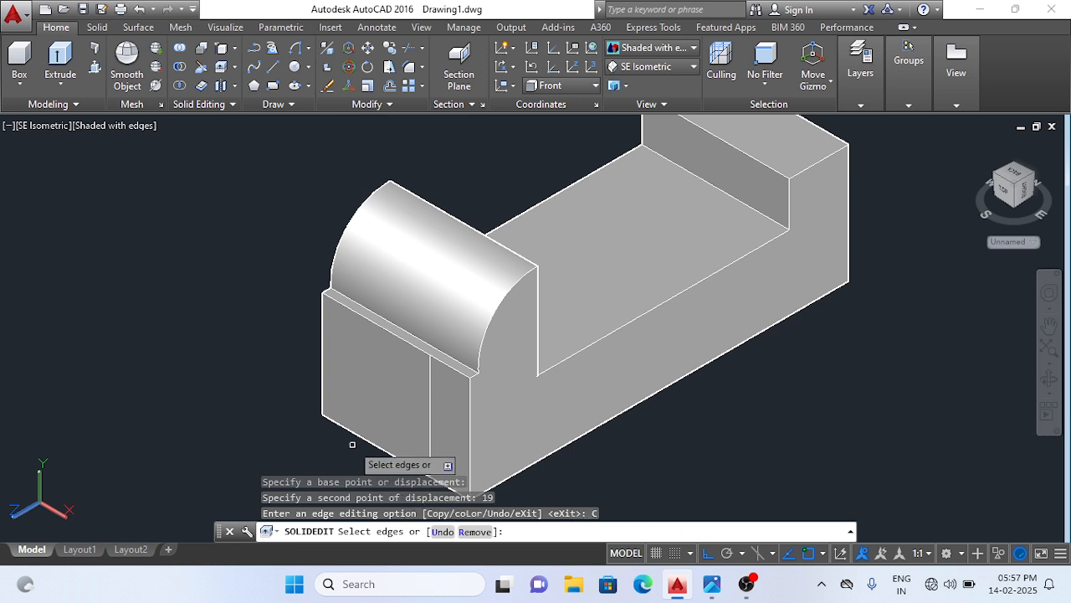
pyautogui.click(325, 365)
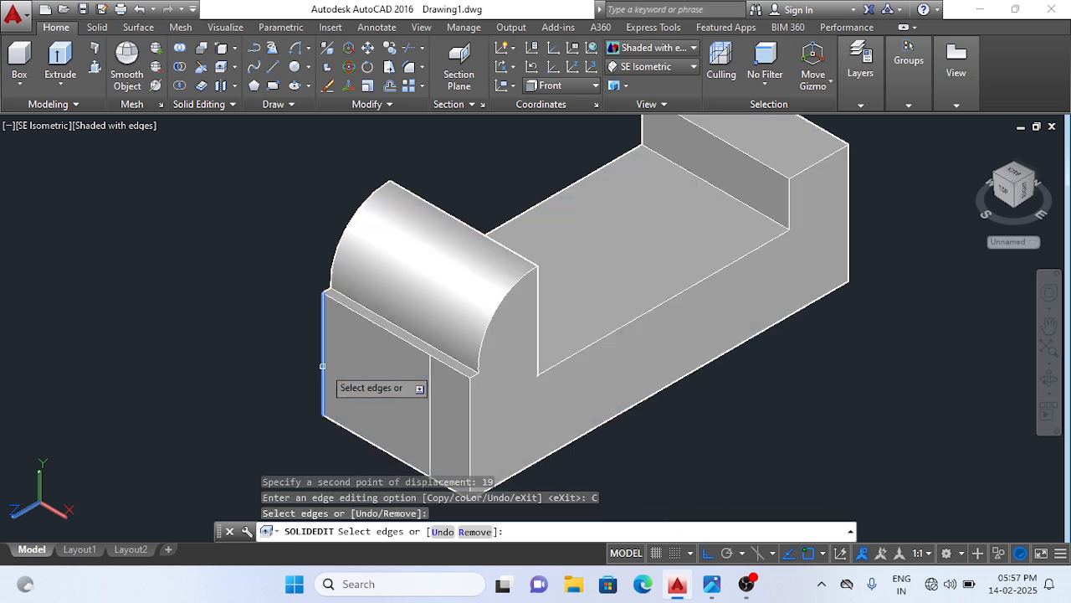
pyautogui.press('Return')
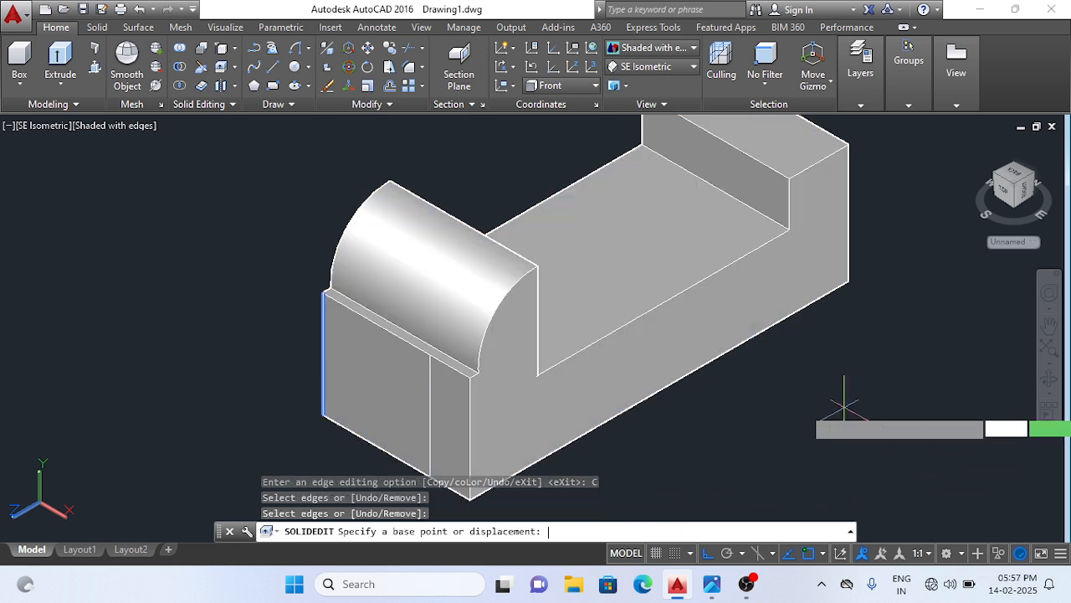
pyautogui.click(844, 409)
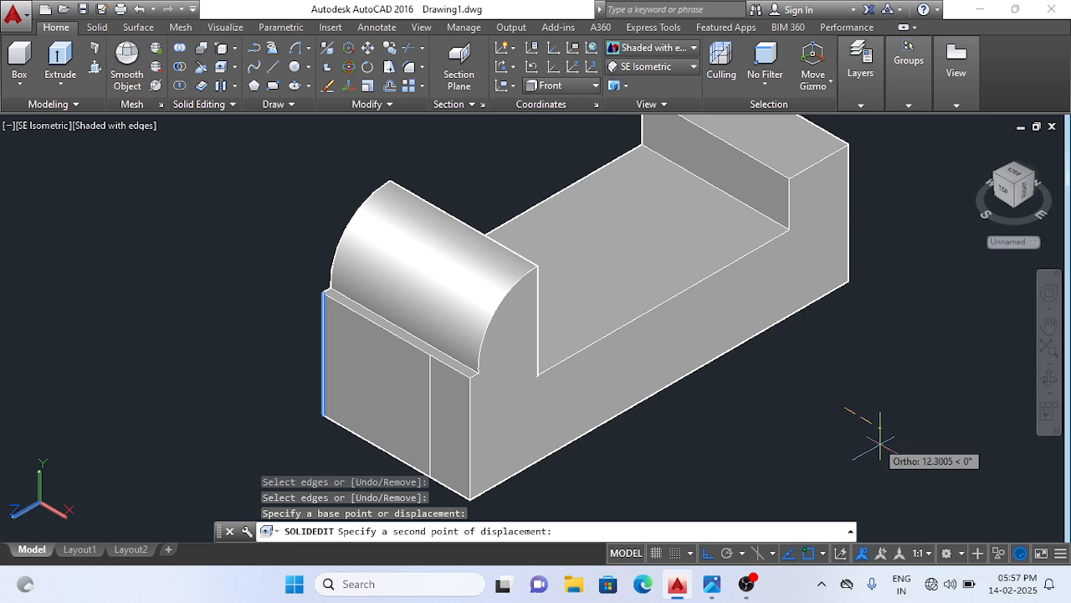
pyautogui.write('19')
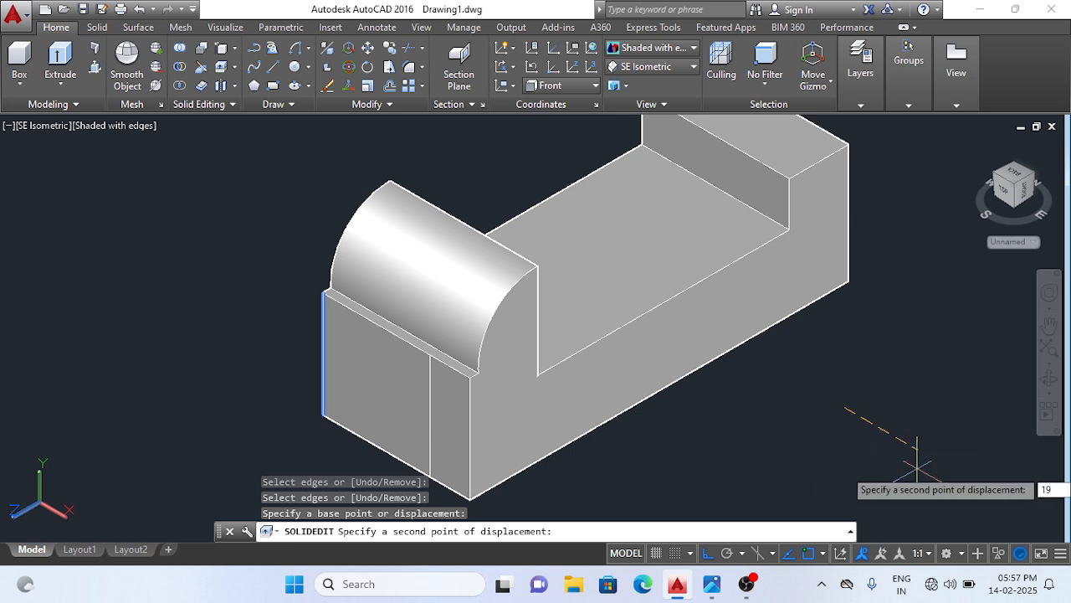
pyautogui.press('Return')
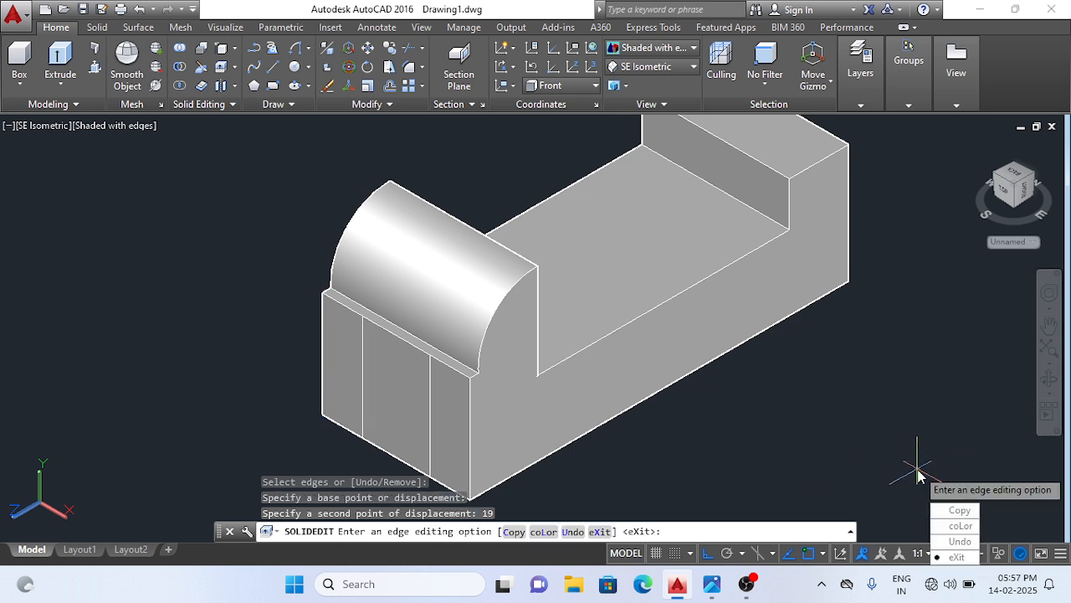
# Step: Copy the end face's bottom edge 19 units upward along Y
pyautogui.click(970, 509)
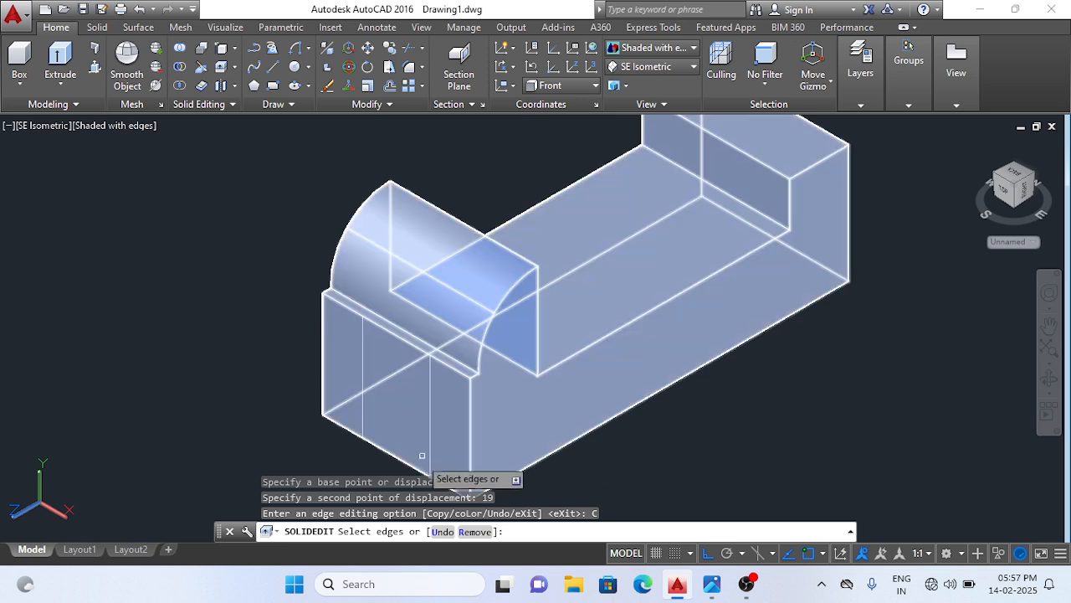
pyautogui.click(414, 465)
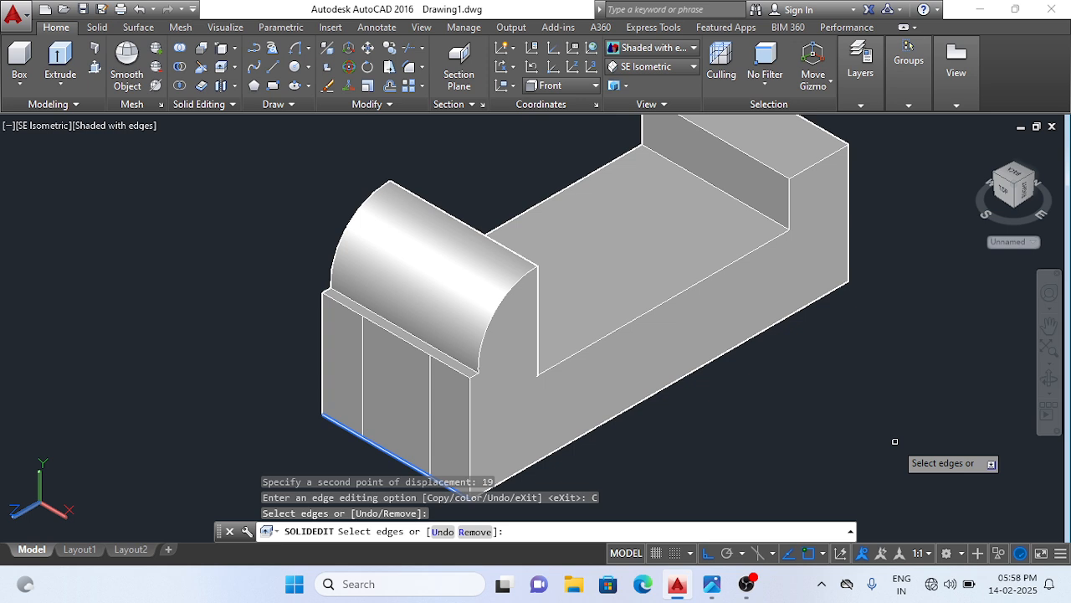
pyautogui.press('Return')
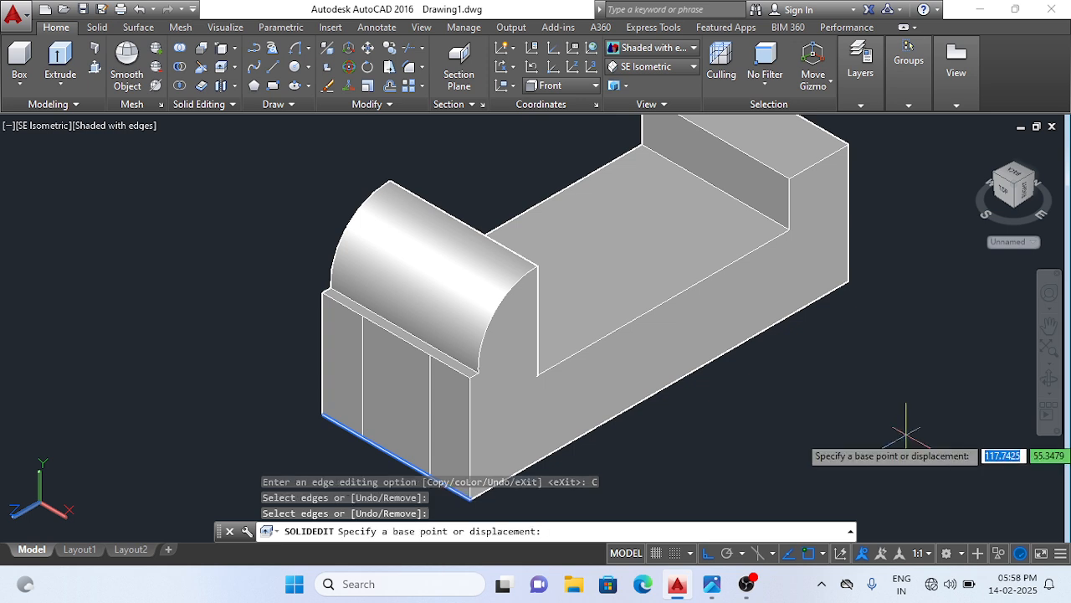
pyautogui.click(907, 433)
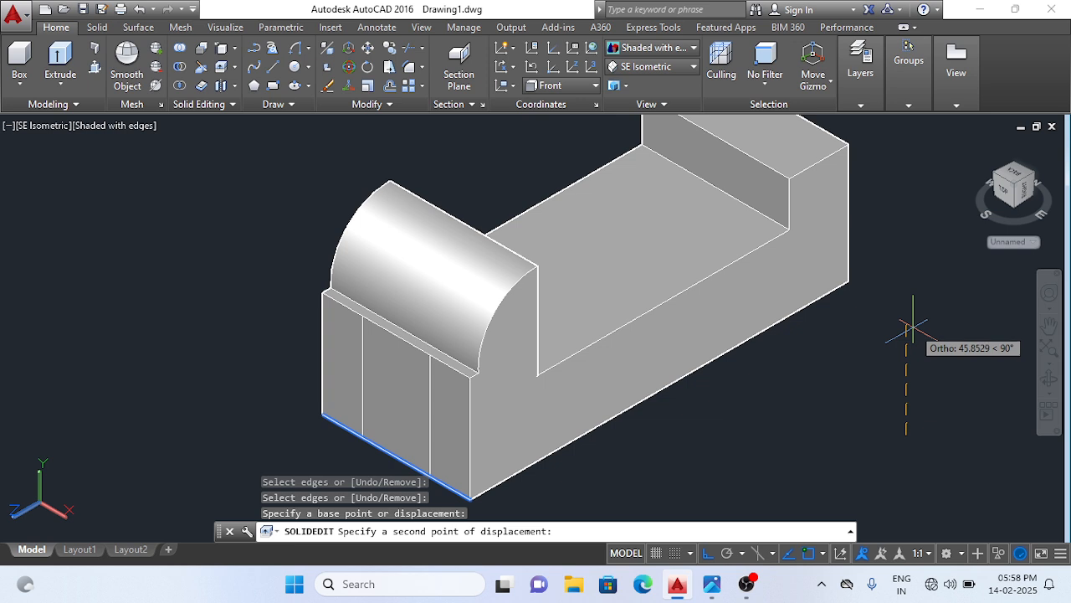
pyautogui.write('19')
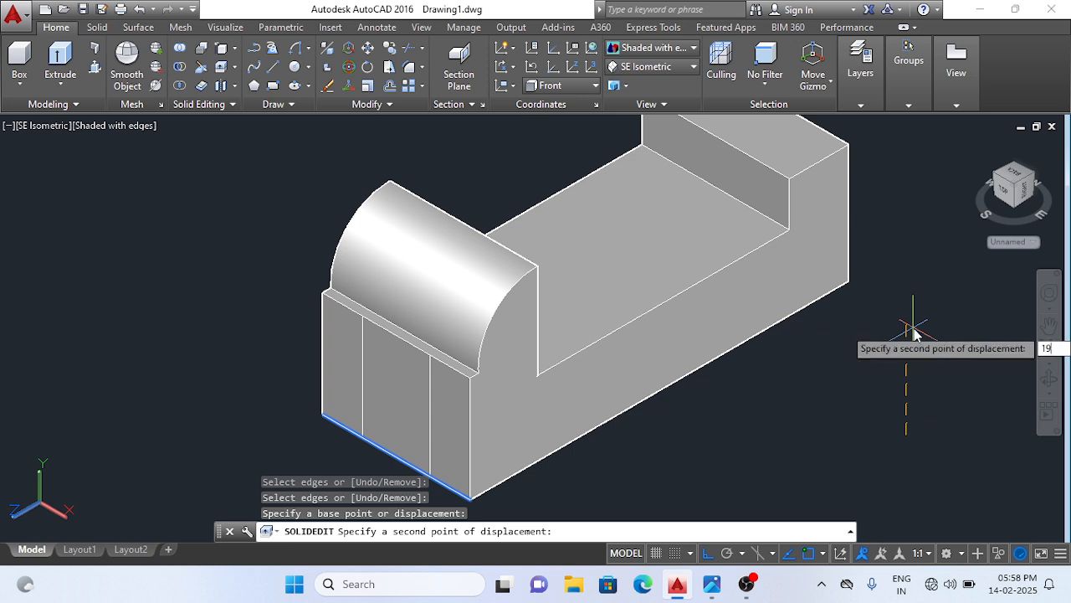
pyautogui.press('Return')
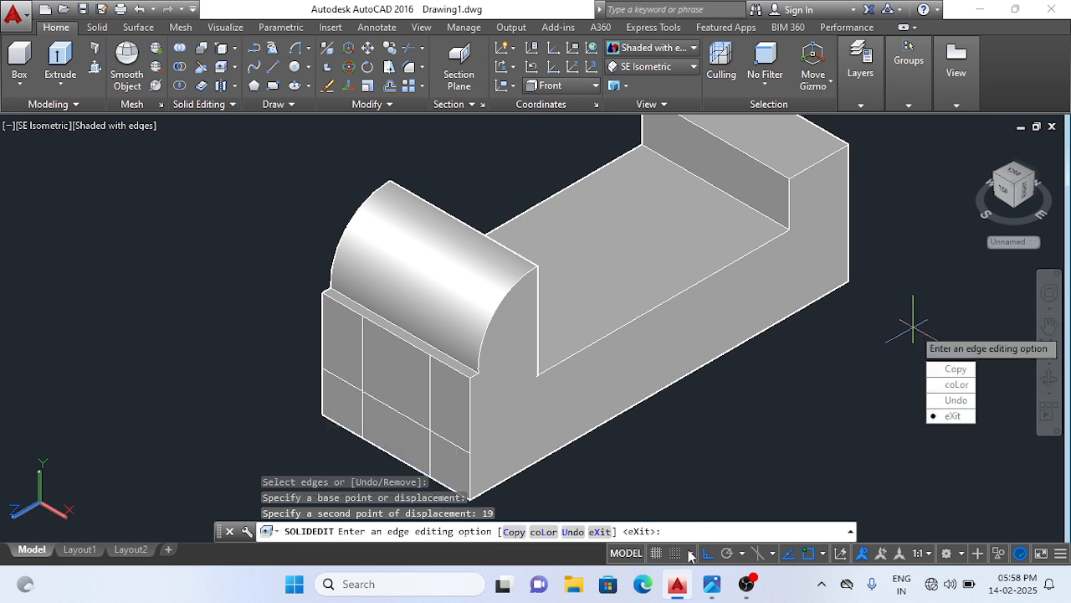
# Step: After checking the slot heights in the reference image, copy the end face's bottom edge 41 units upward along Y
pyautogui.click(711, 583)
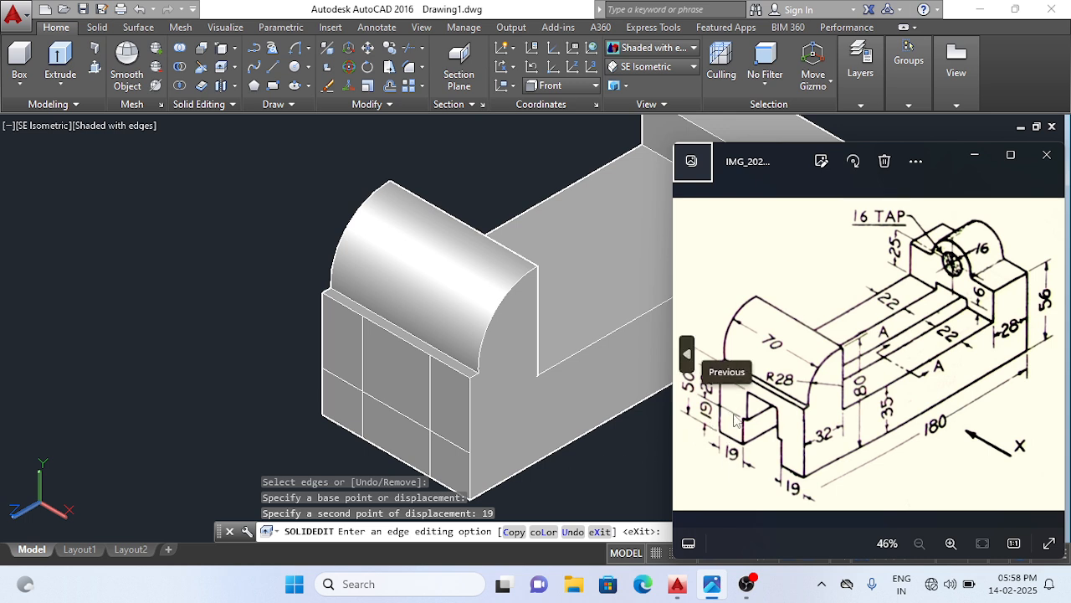
pyautogui.click(582, 477)
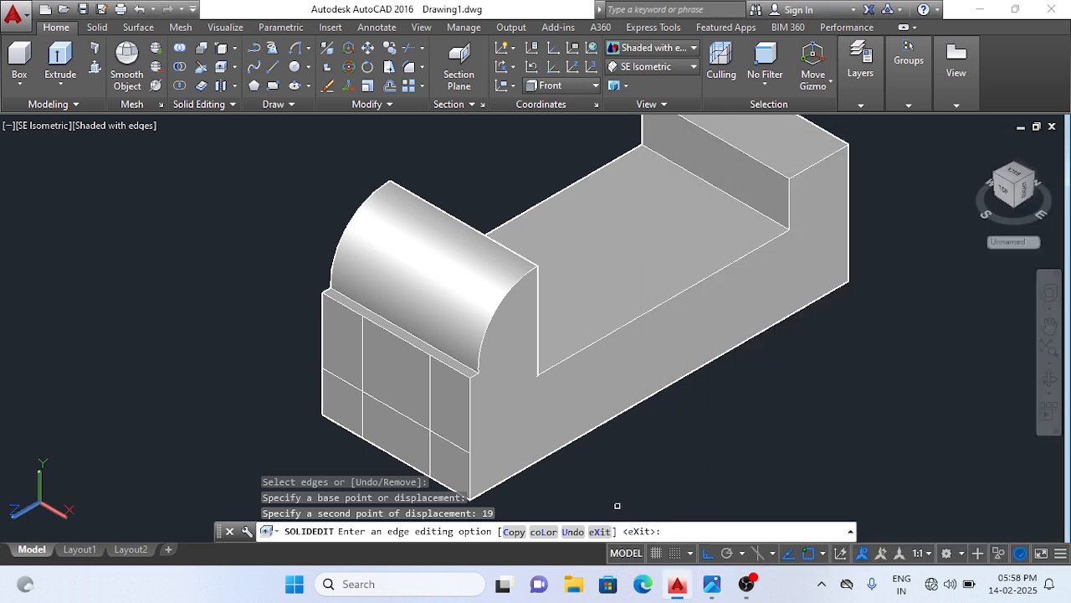
pyautogui.write('C')
pyautogui.press('Return')
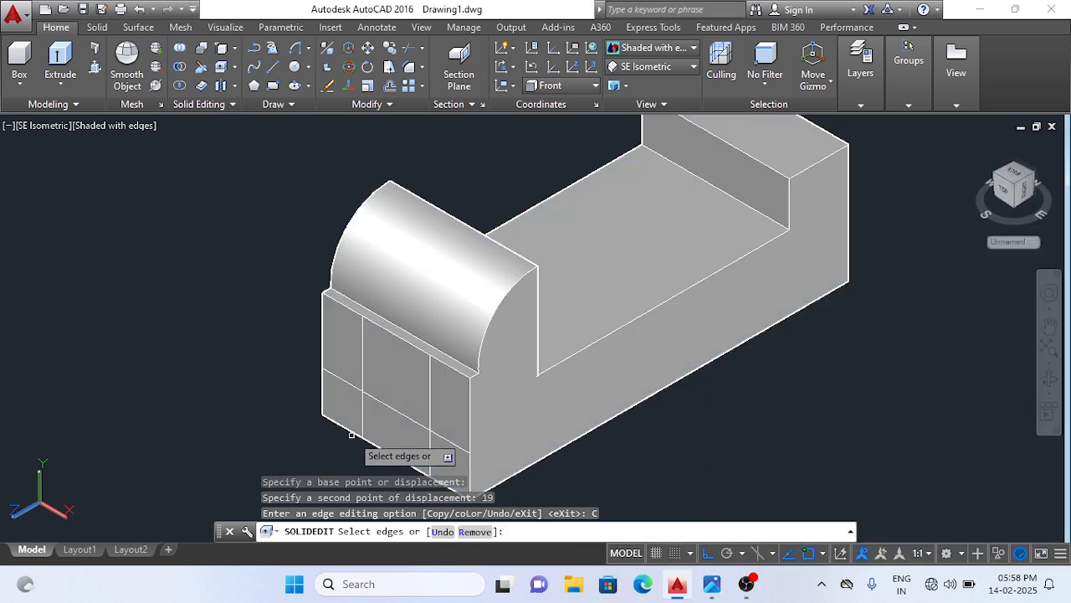
pyautogui.click(352, 433)
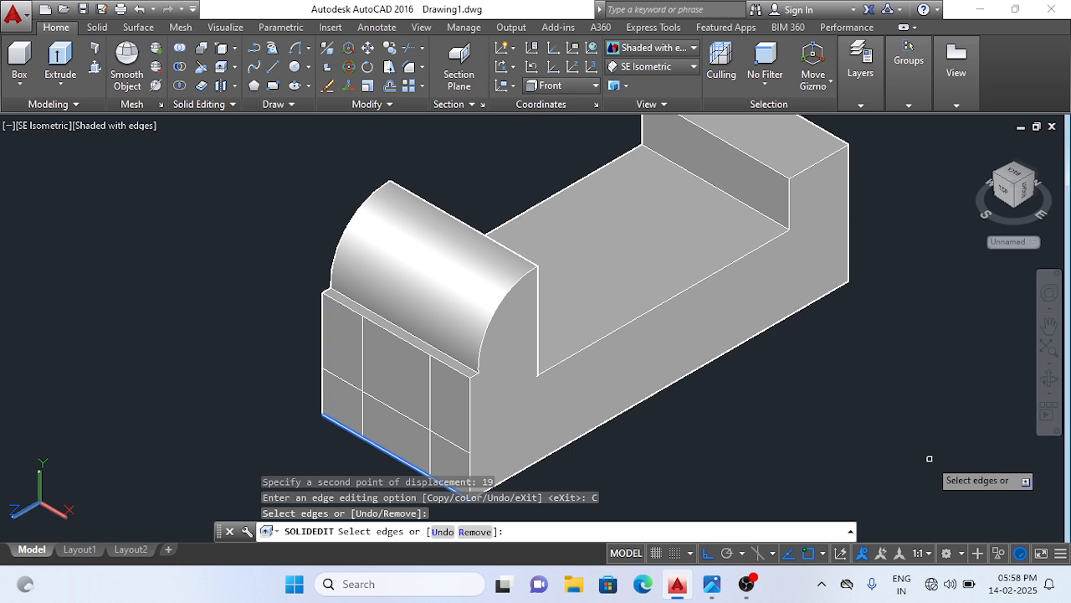
pyautogui.press('Return')
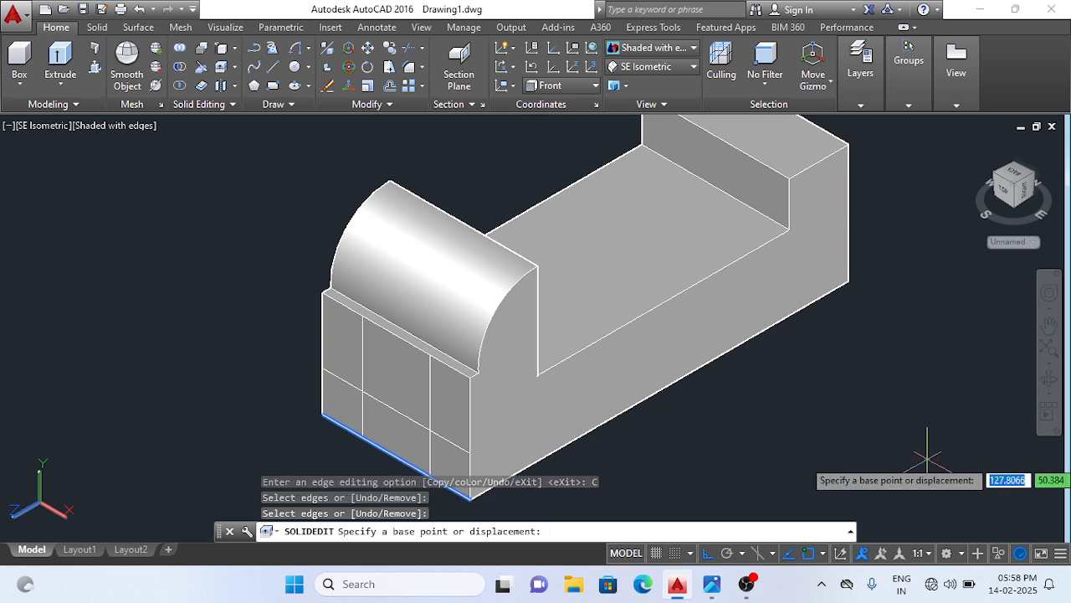
pyautogui.click(929, 457)
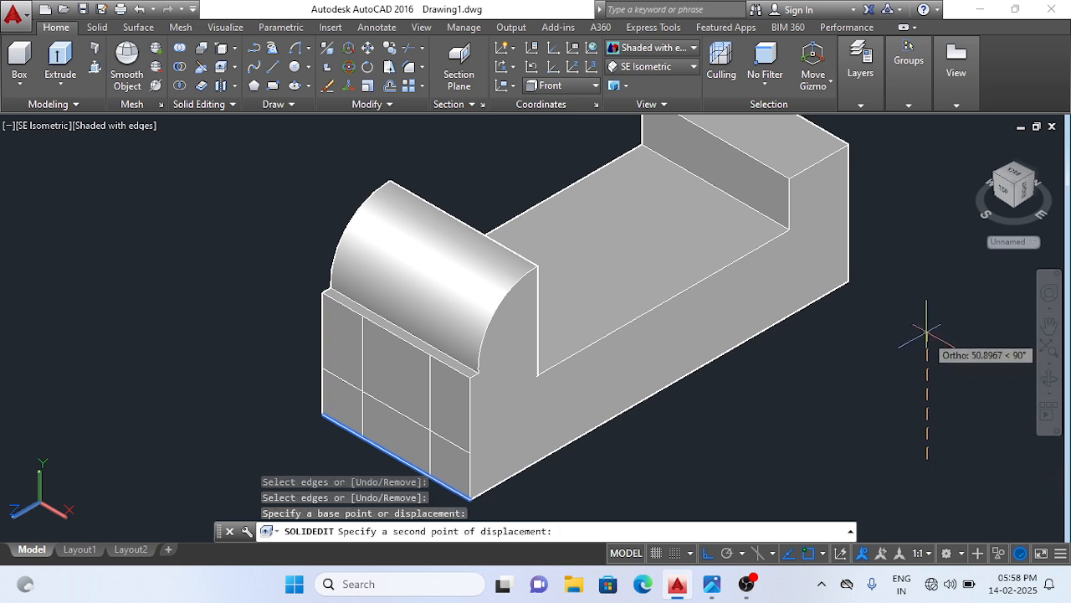
pyautogui.write('41')
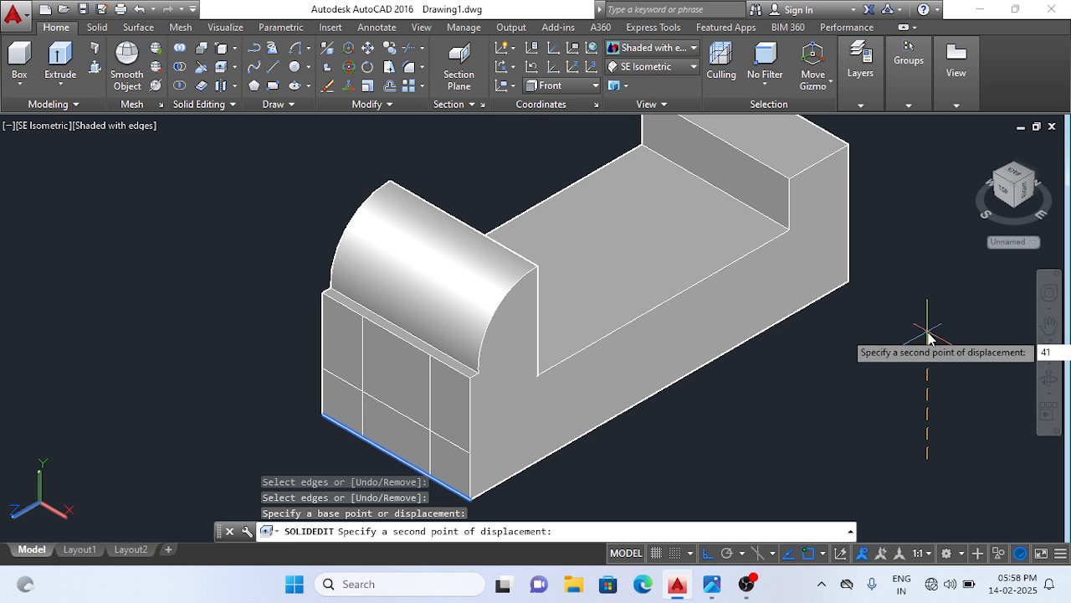
pyautogui.press('Return')
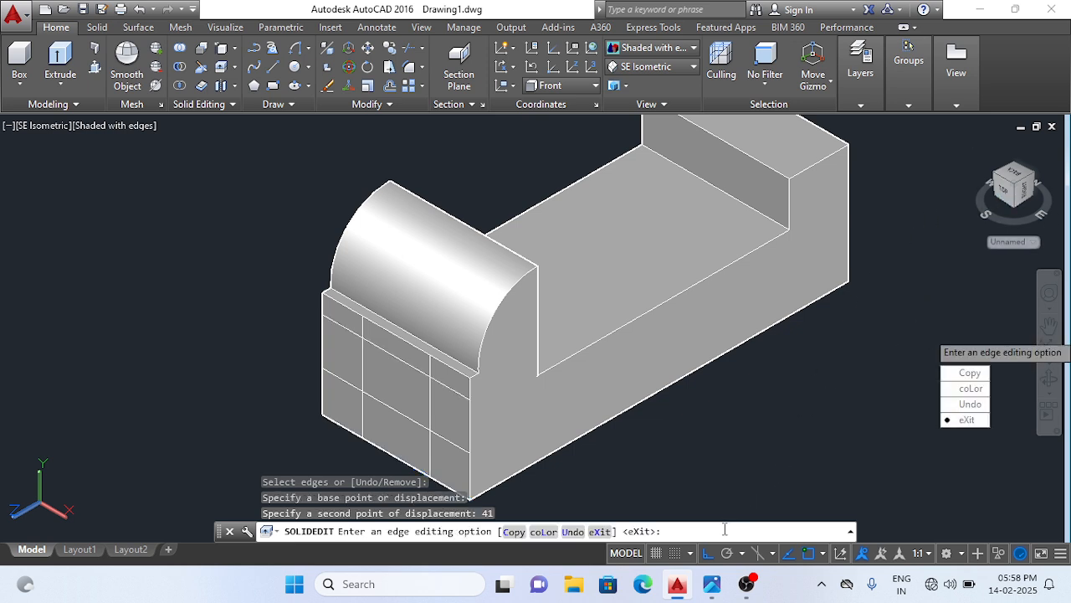
# Step: After checking the slot widths in the reference image, copy the end face's vertical edge nearest the long side face 22 units inward along negative X
pyautogui.click(712, 583)
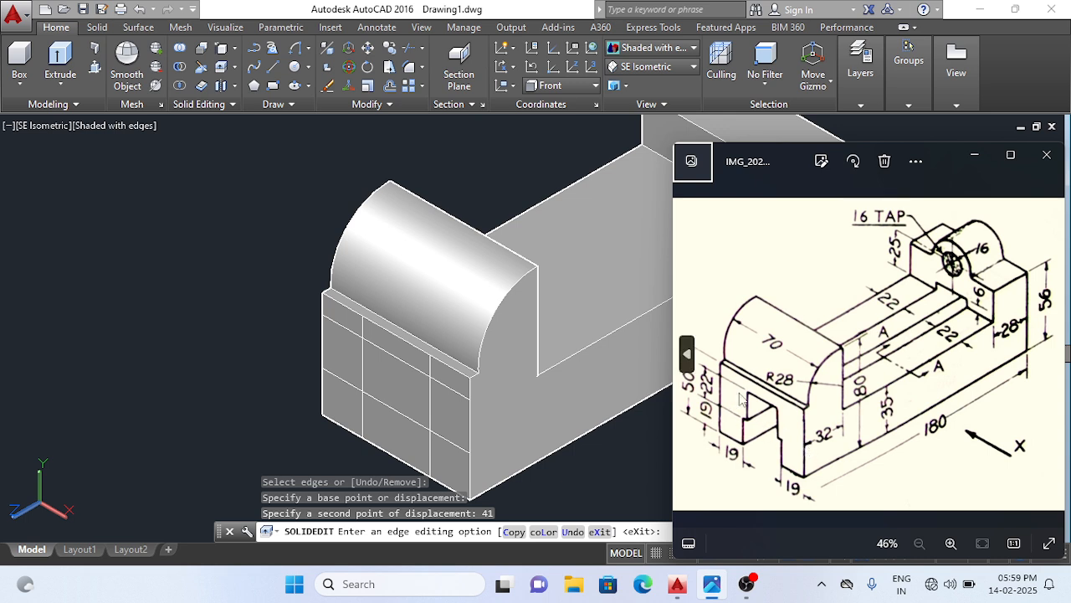
pyautogui.click(216, 415)
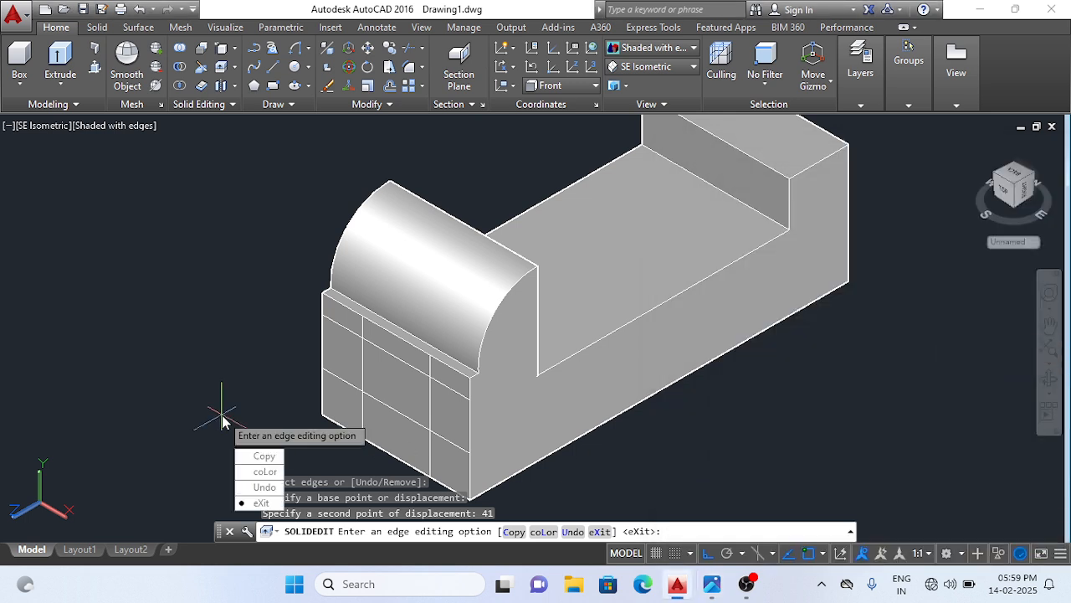
pyautogui.click(263, 456)
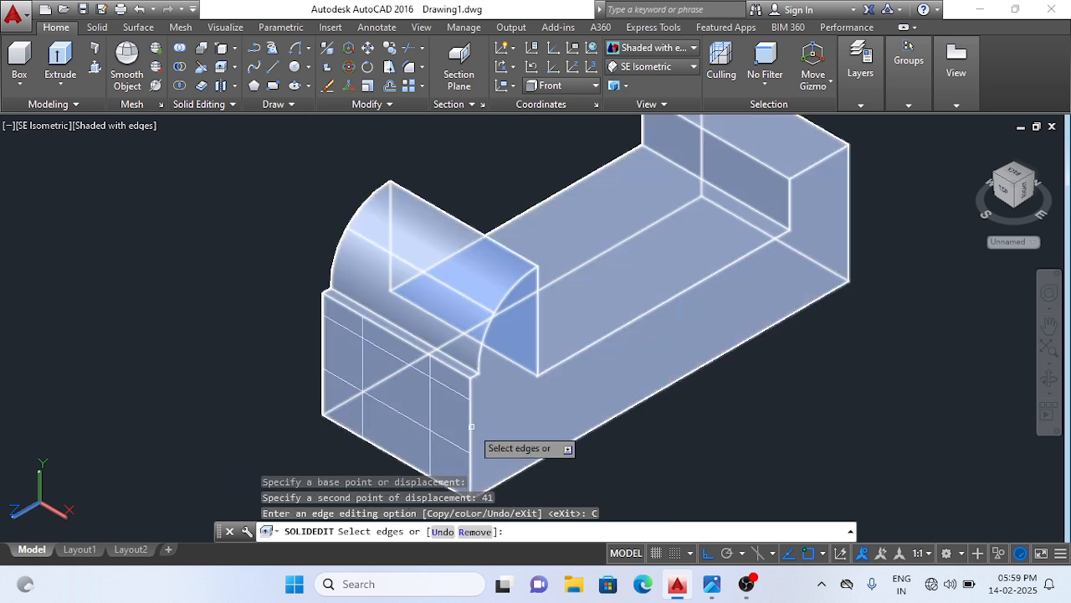
pyautogui.click(472, 427)
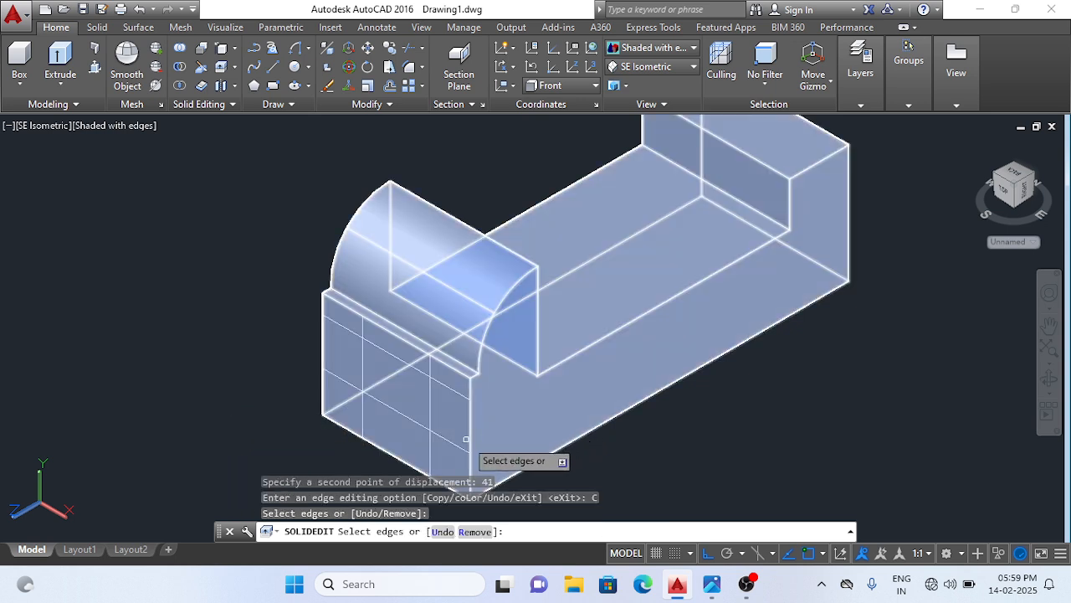
pyautogui.click(469, 437)
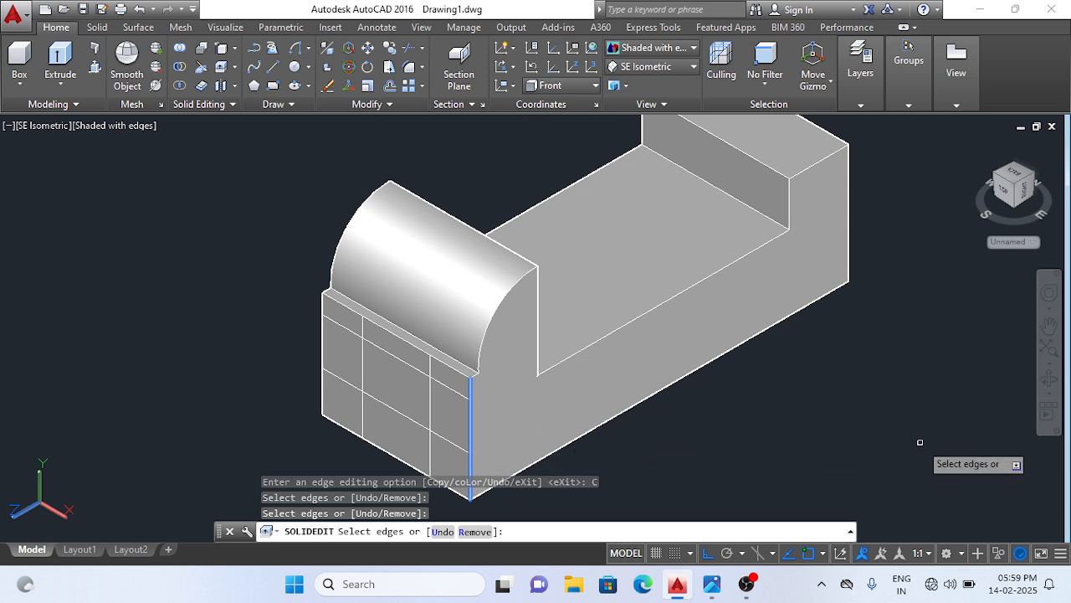
pyautogui.press('Return')
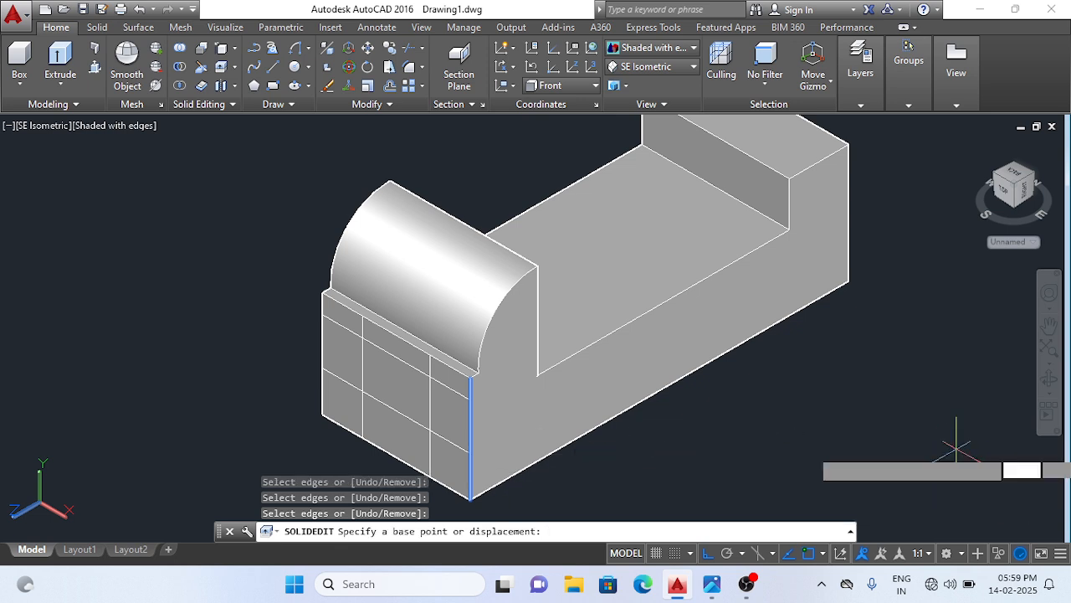
pyautogui.click(956, 447)
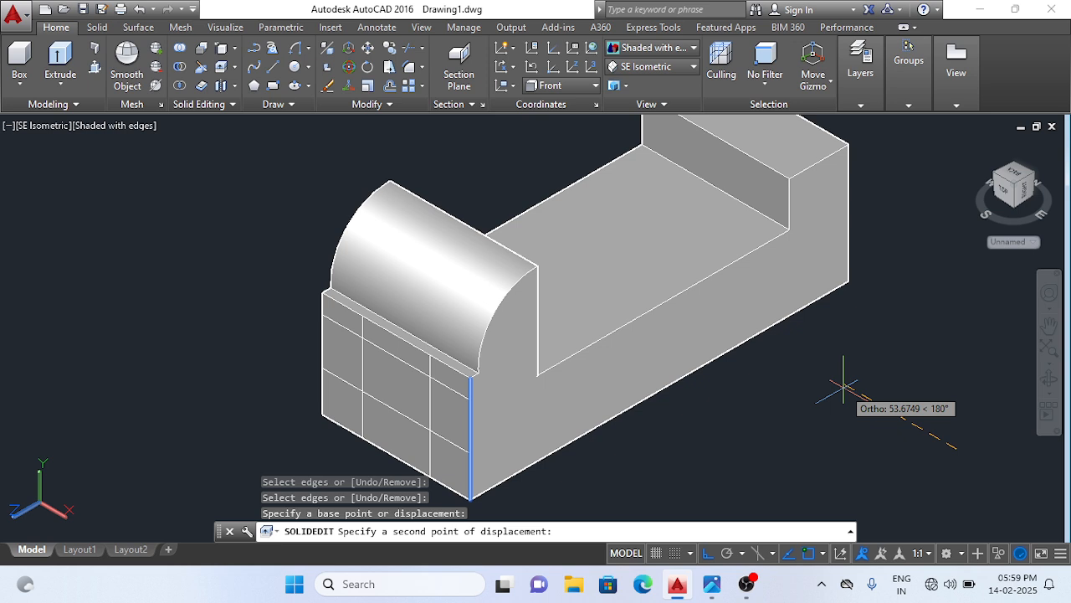
pyautogui.write('22')
pyautogui.press('Return')
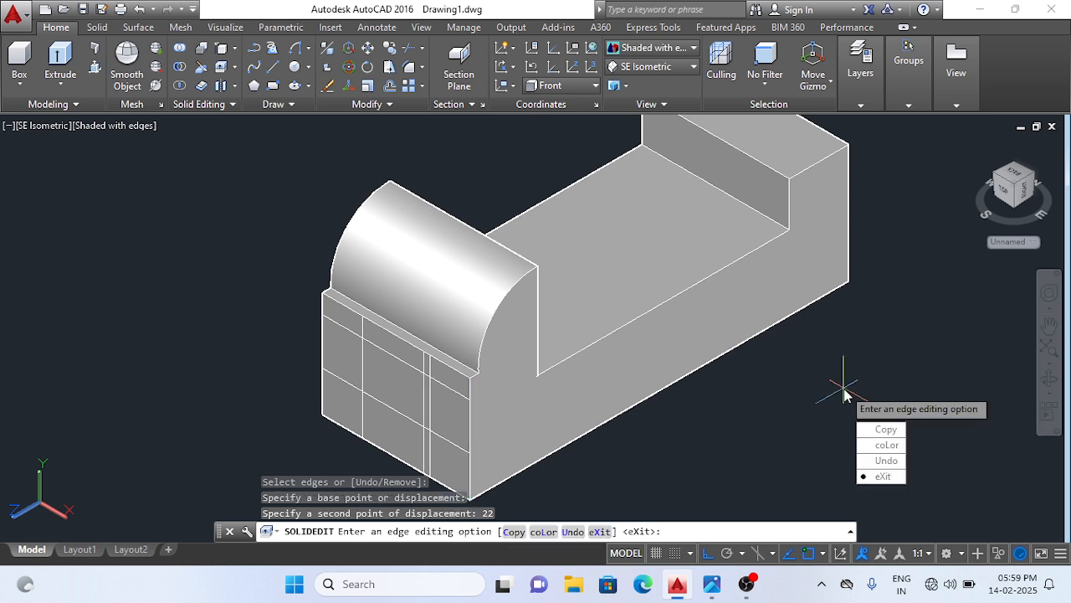
# Step: Copy the end face's vertical edge farthest from the long side face 22 units inward along positive X and end edge editing
pyautogui.click(875, 429)
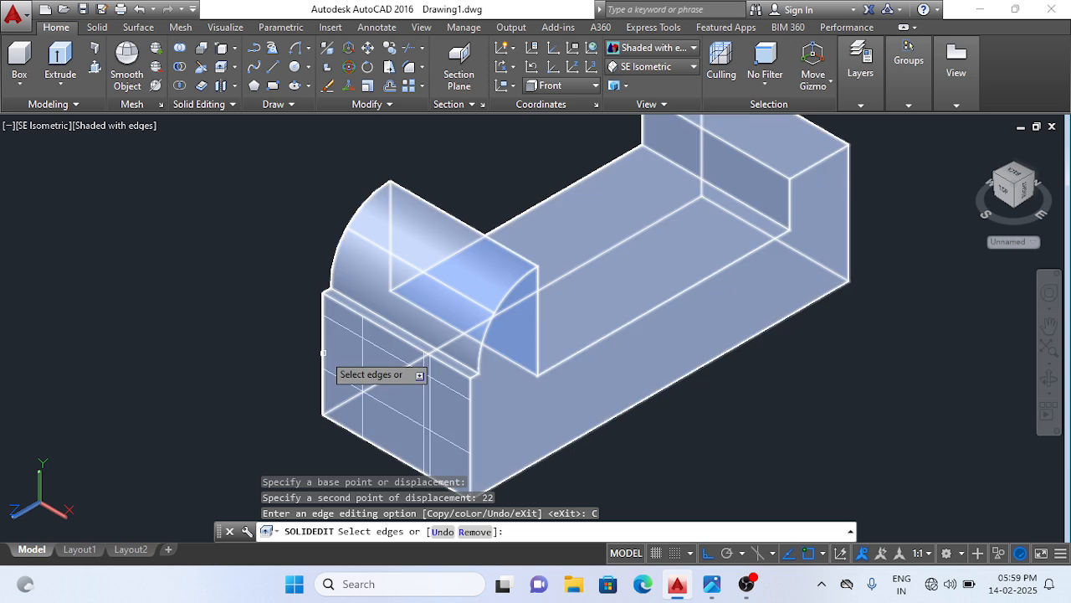
pyautogui.click(323, 353)
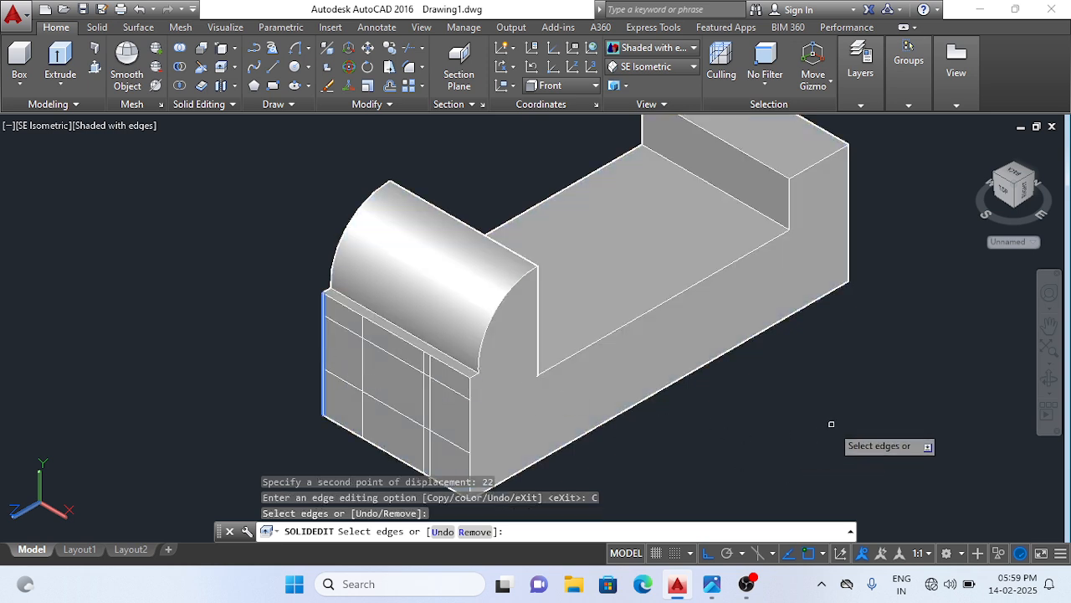
pyautogui.press('Return')
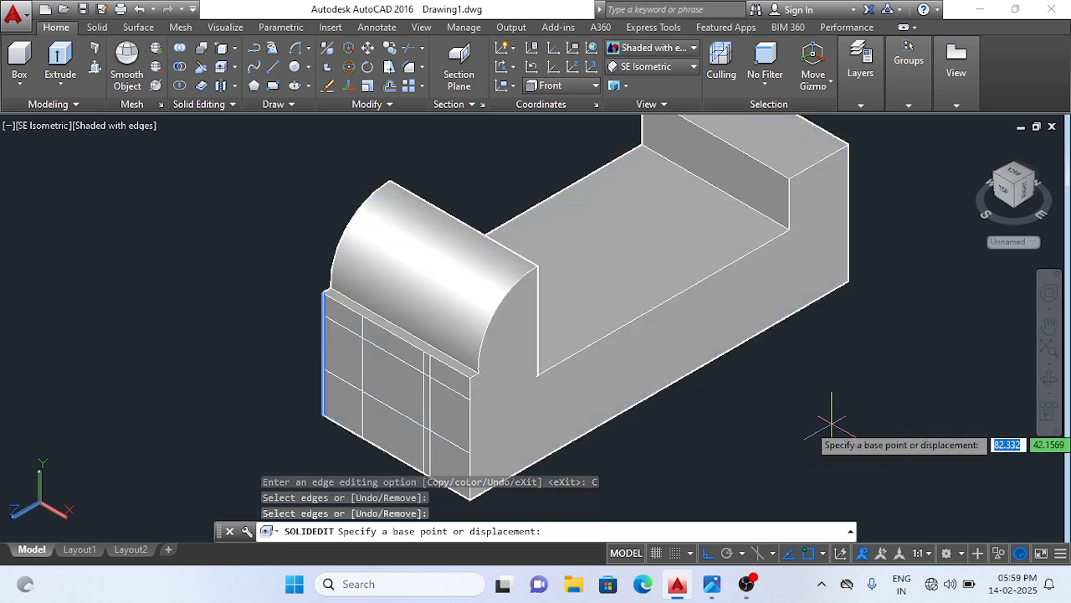
pyautogui.click(832, 422)
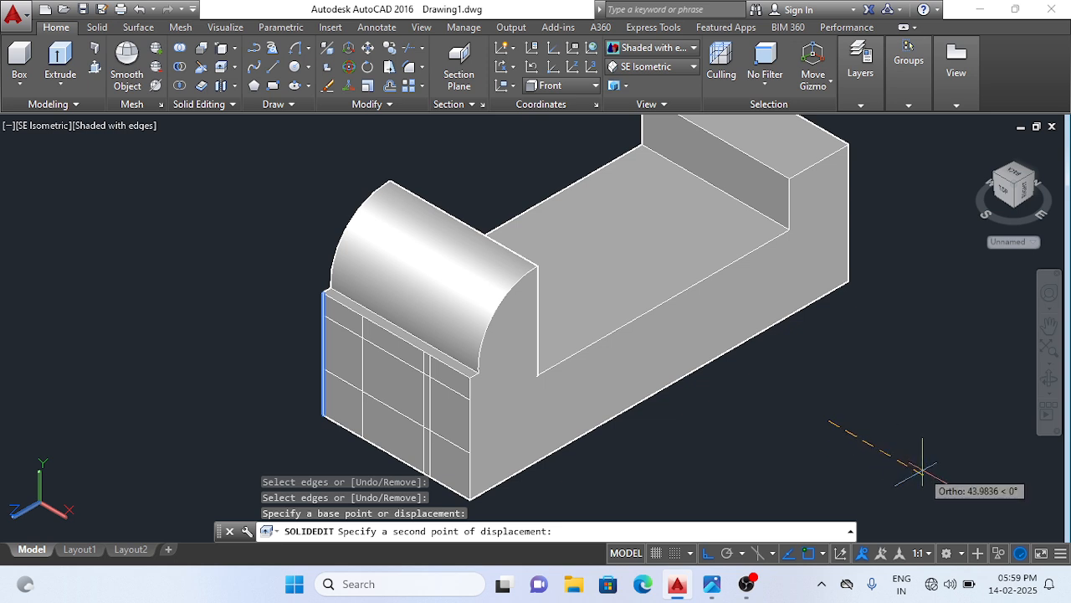
pyautogui.write('22')
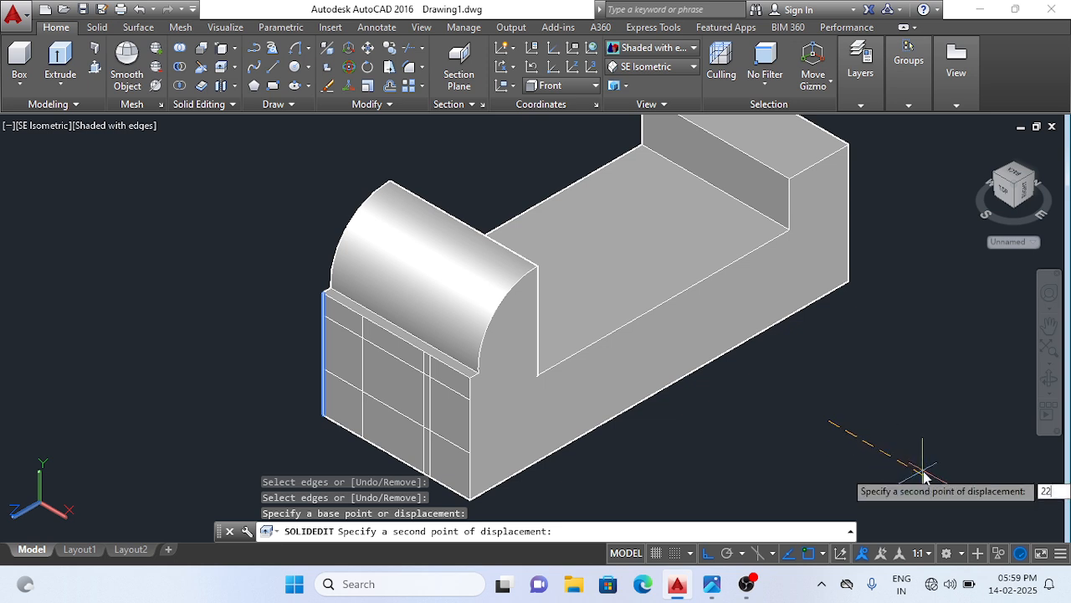
pyautogui.press('Return')
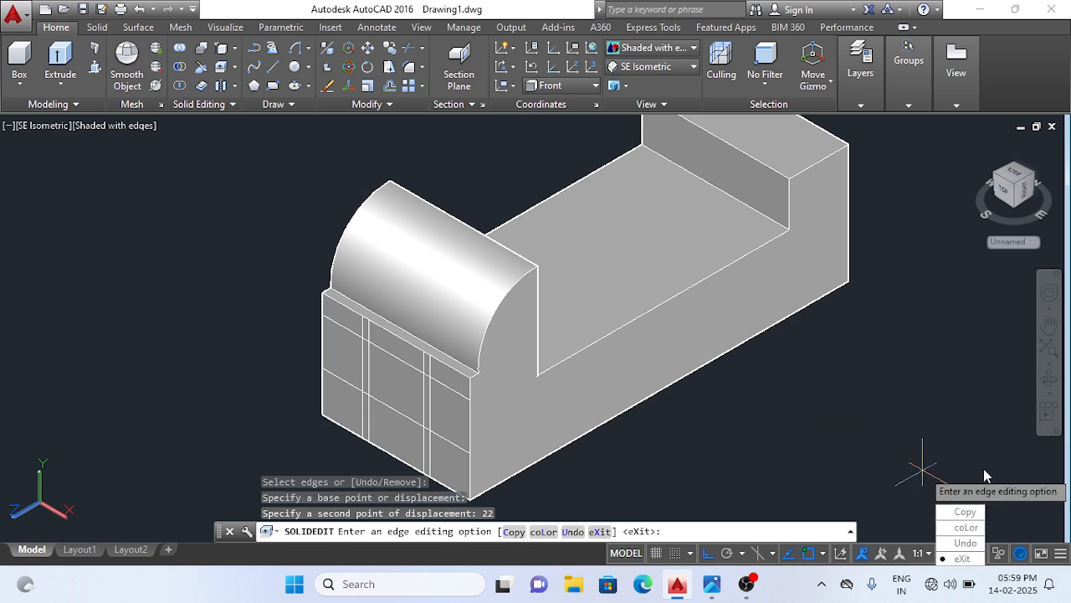
pyautogui.press('Escape')
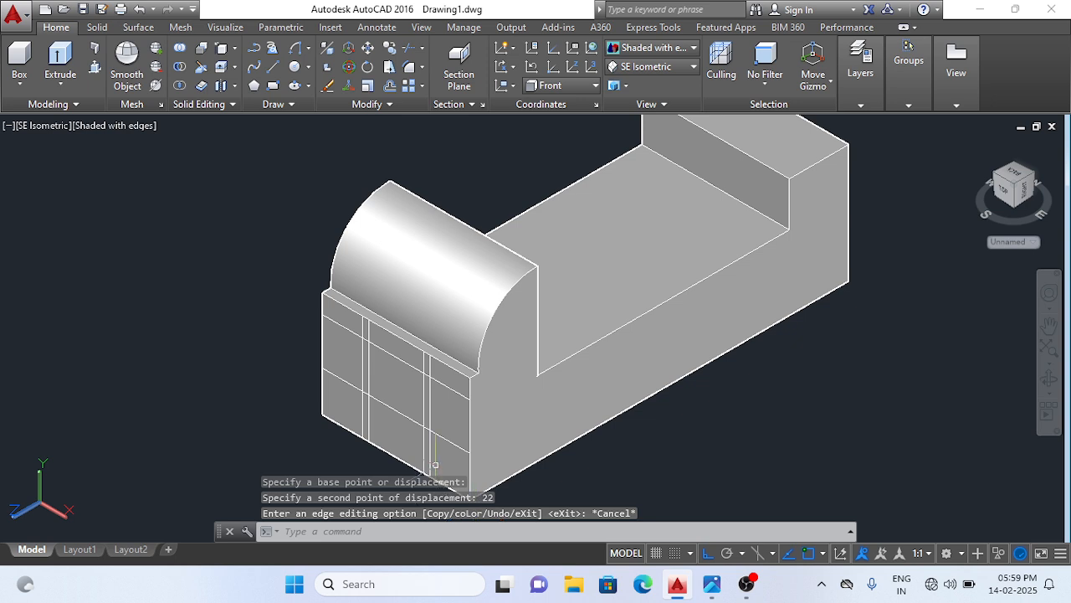
# Step: Trim the end face's inner vertical line nearest the long side face below the lower horizontal line
pyautogui.scroll(2, 436, 464)
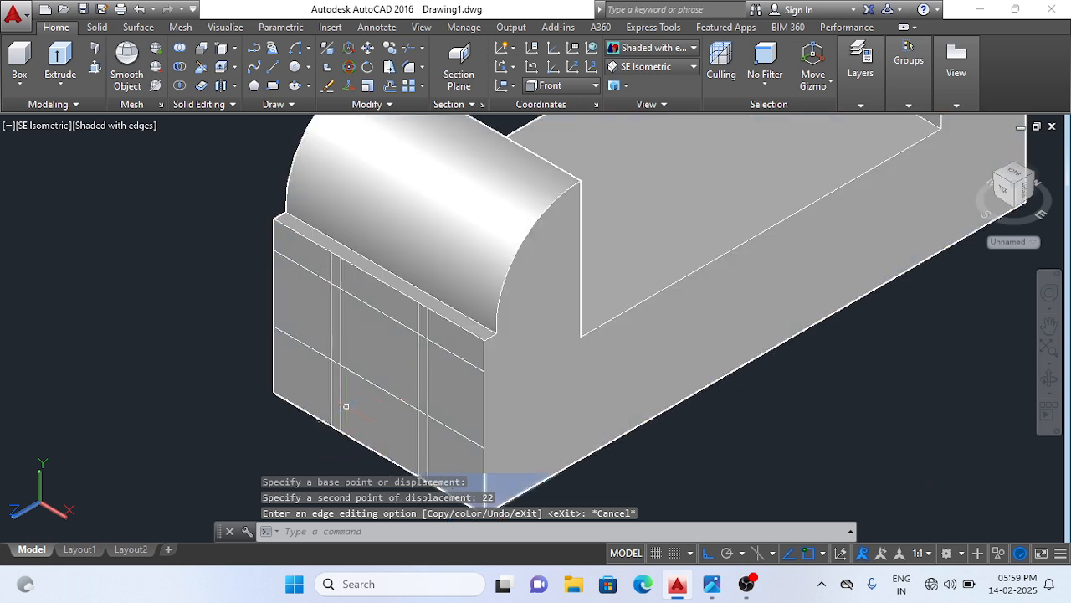
pyautogui.click(344, 406)
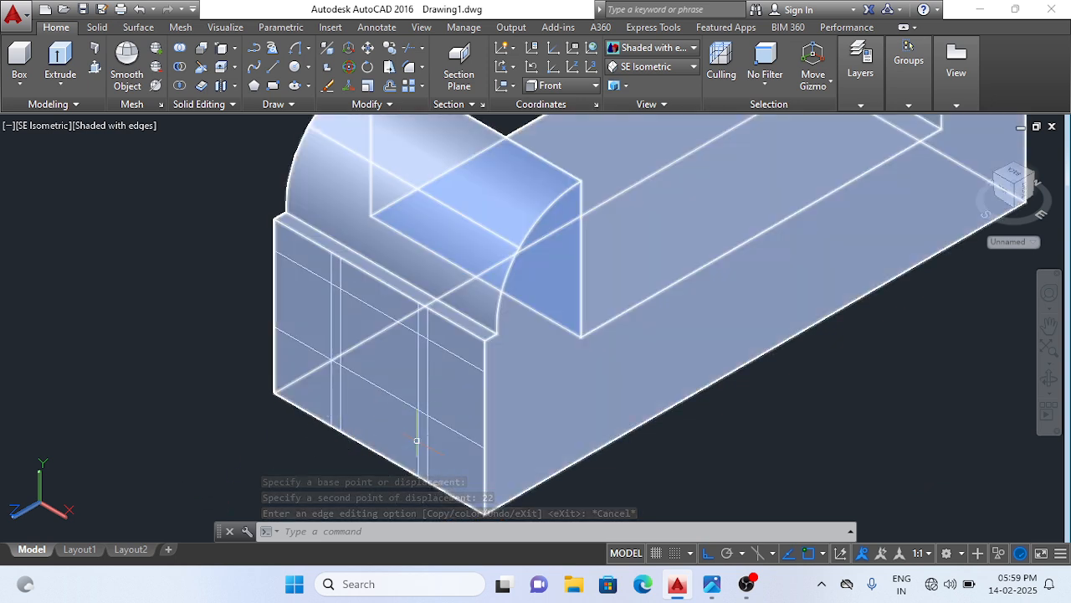
pyautogui.press('Escape')
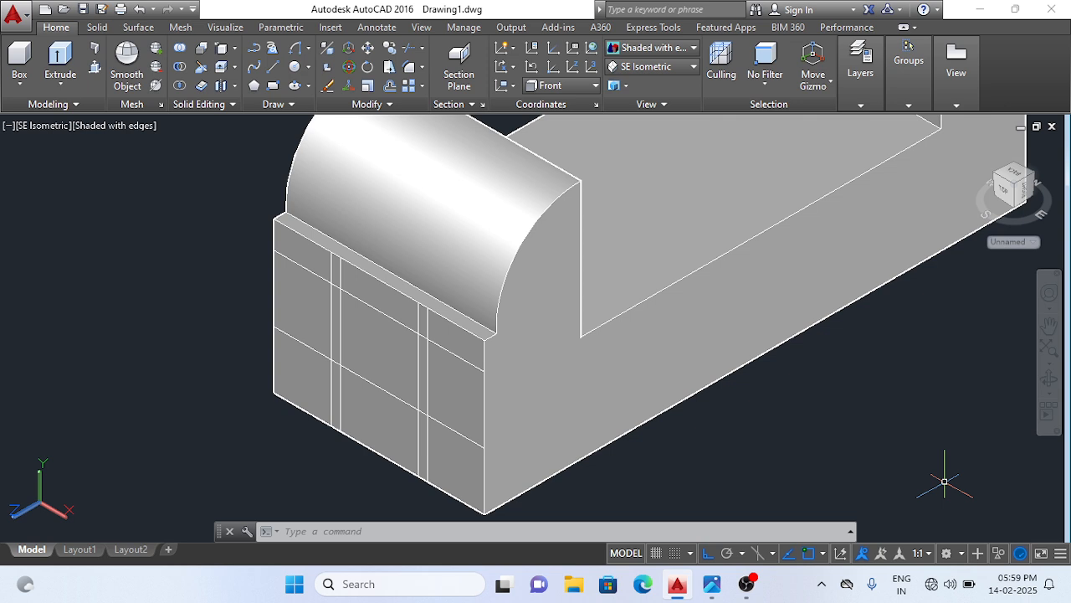
pyautogui.write('tr')
pyautogui.press('Return')
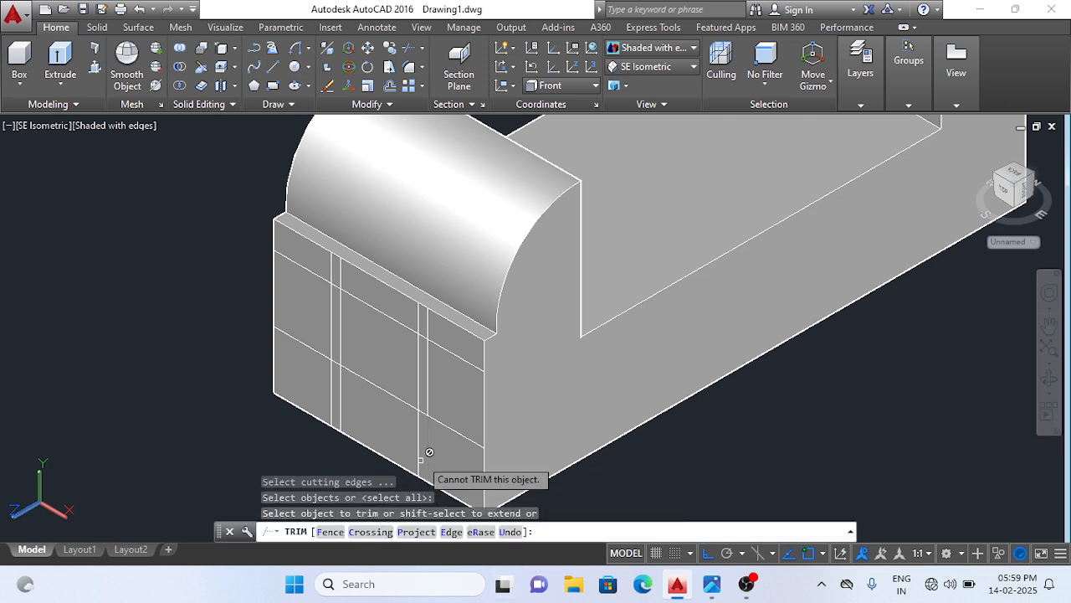
pyautogui.scroll(4, 418, 448)
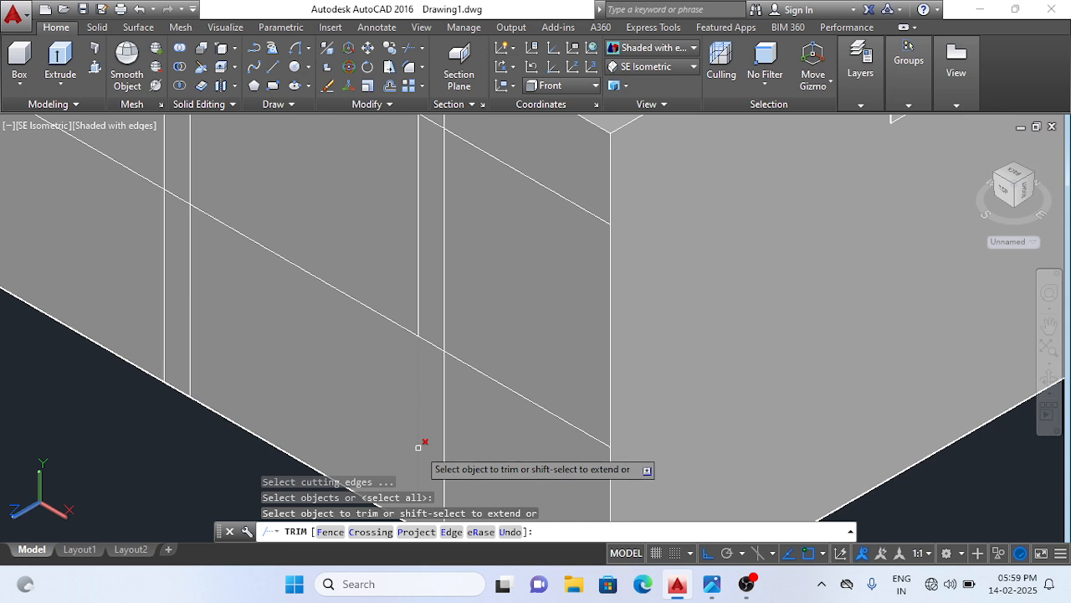
pyautogui.click(417, 446)
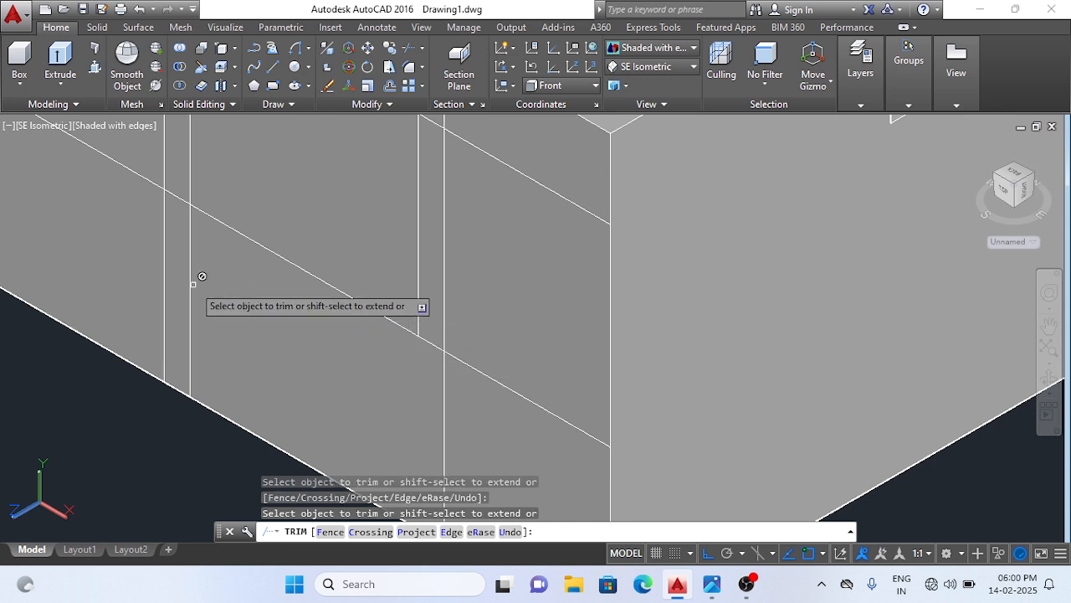
# Step: Trim the end face's inner vertical line farthest from the long side face below the lower horizontal line and end trimming
pyautogui.scroll(2, 197, 289)
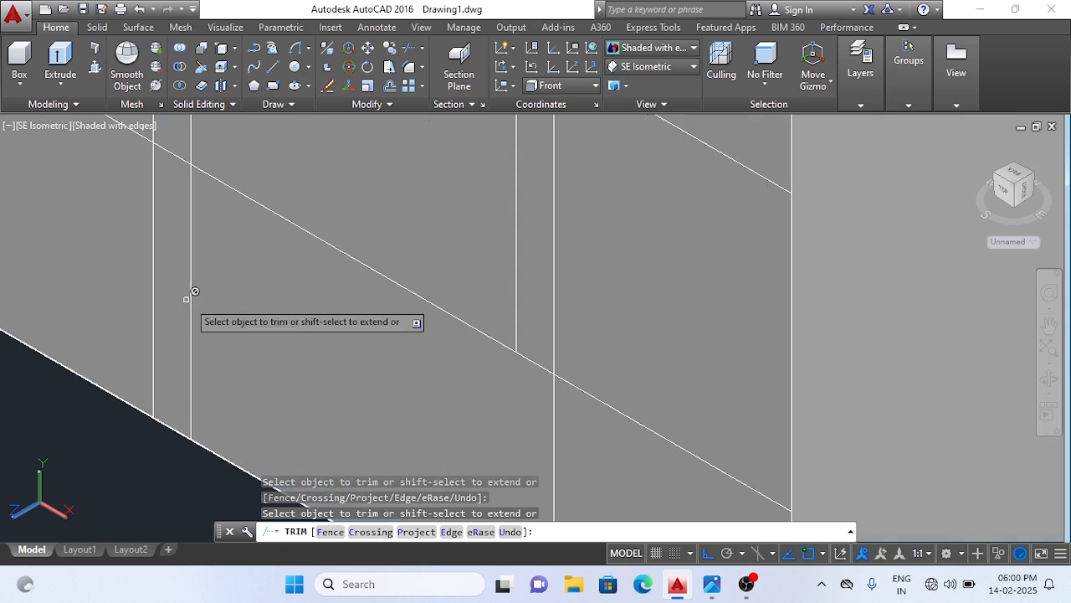
pyautogui.scroll(-2, 197, 287)
pyautogui.scroll(-2, 199, 312)
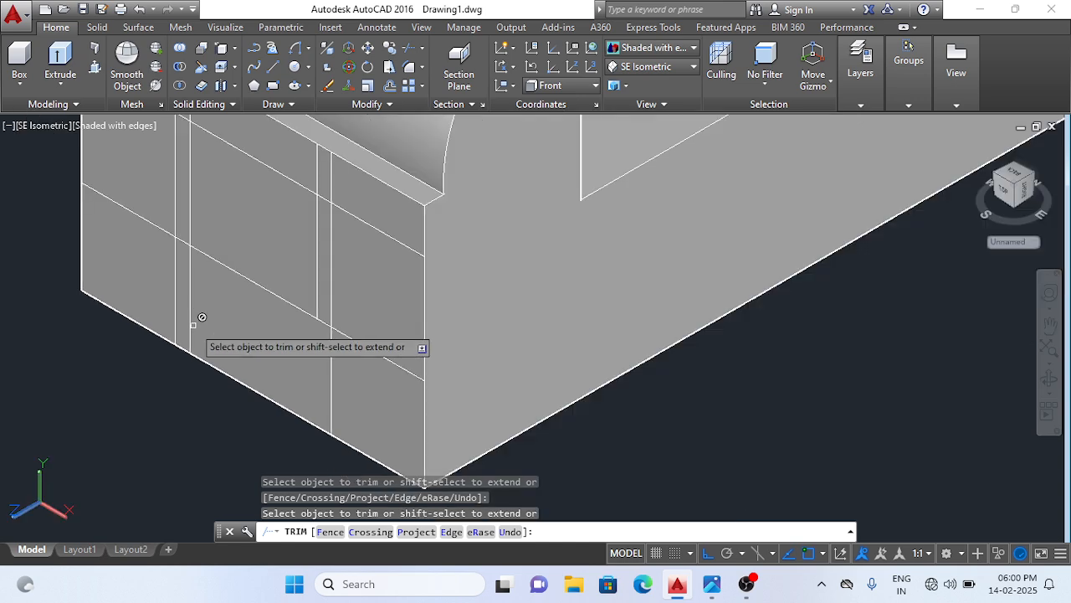
pyautogui.scroll(3, 203, 311)
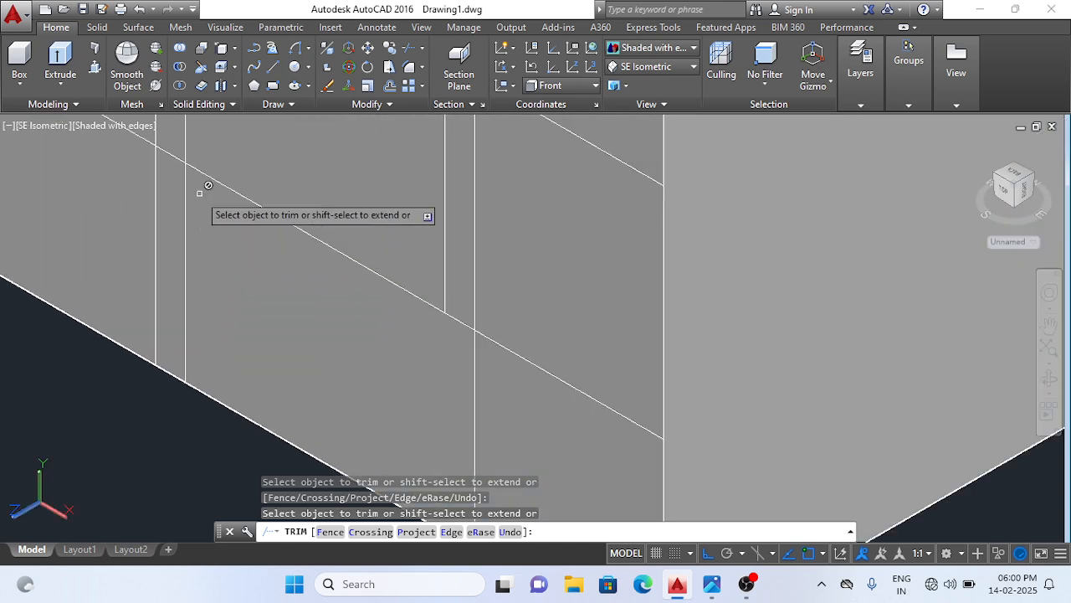
pyautogui.scroll(-2, 193, 200)
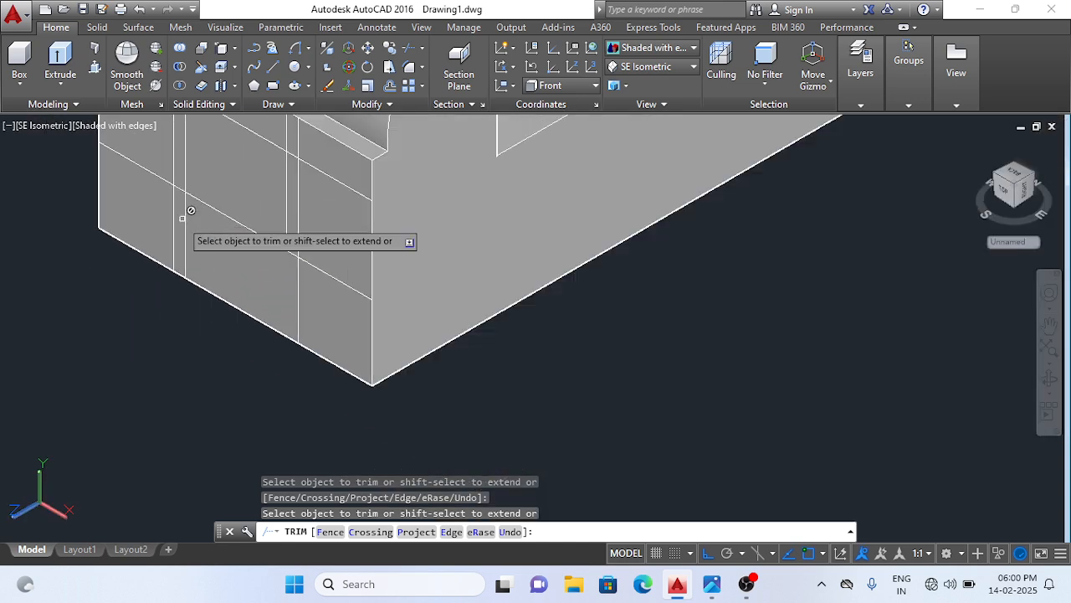
pyautogui.scroll(3, 188, 239)
pyautogui.scroll(-2, 205, 293)
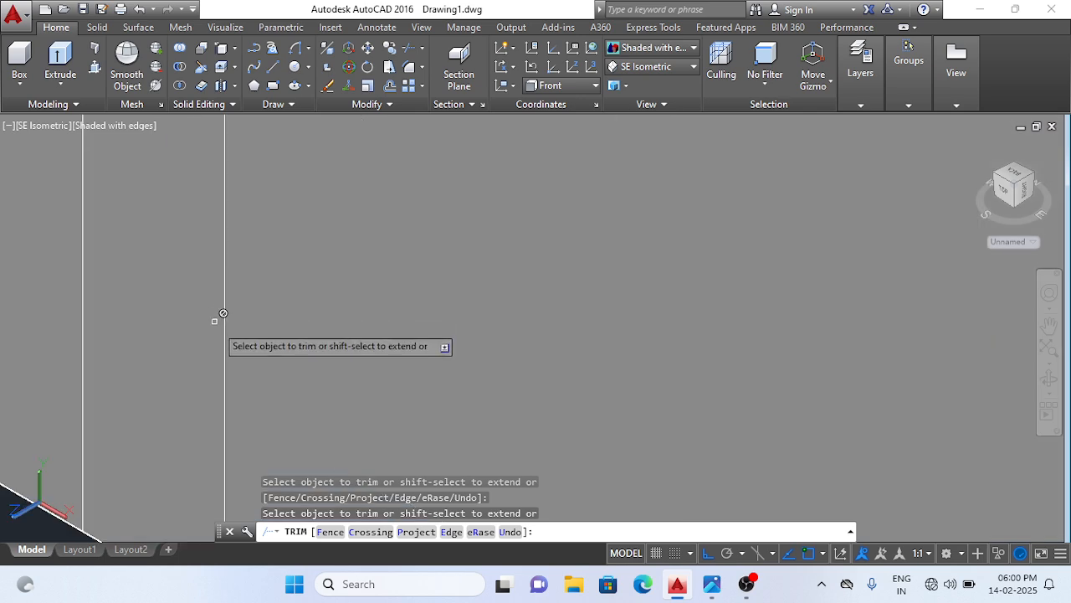
pyautogui.scroll(3, 234, 387)
pyautogui.scroll(-3, 237, 415)
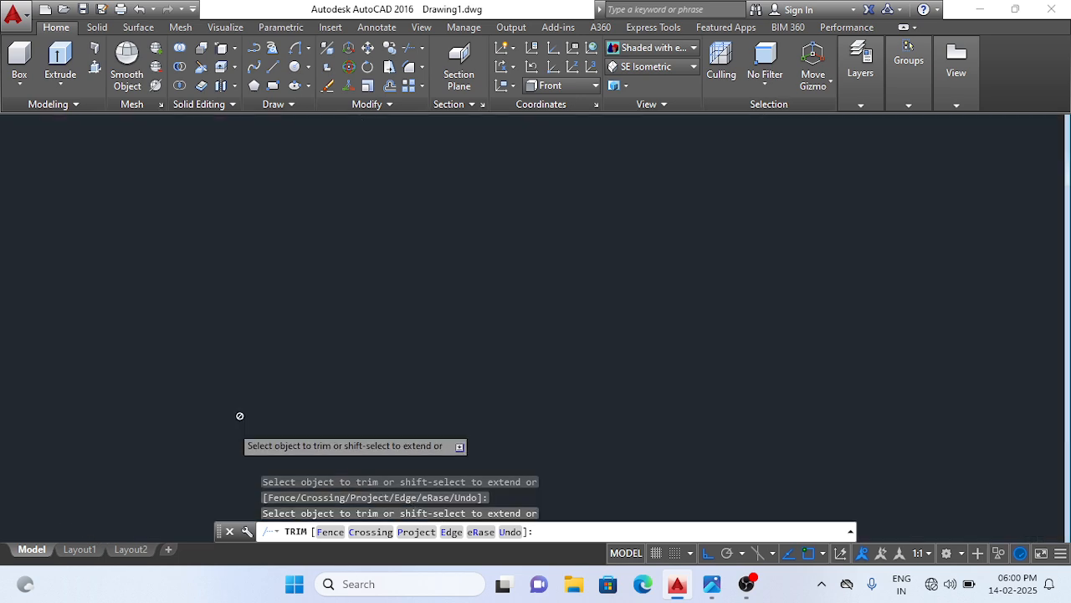
pyautogui.scroll(2, 235, 416)
pyautogui.scroll(-1, 223, 418)
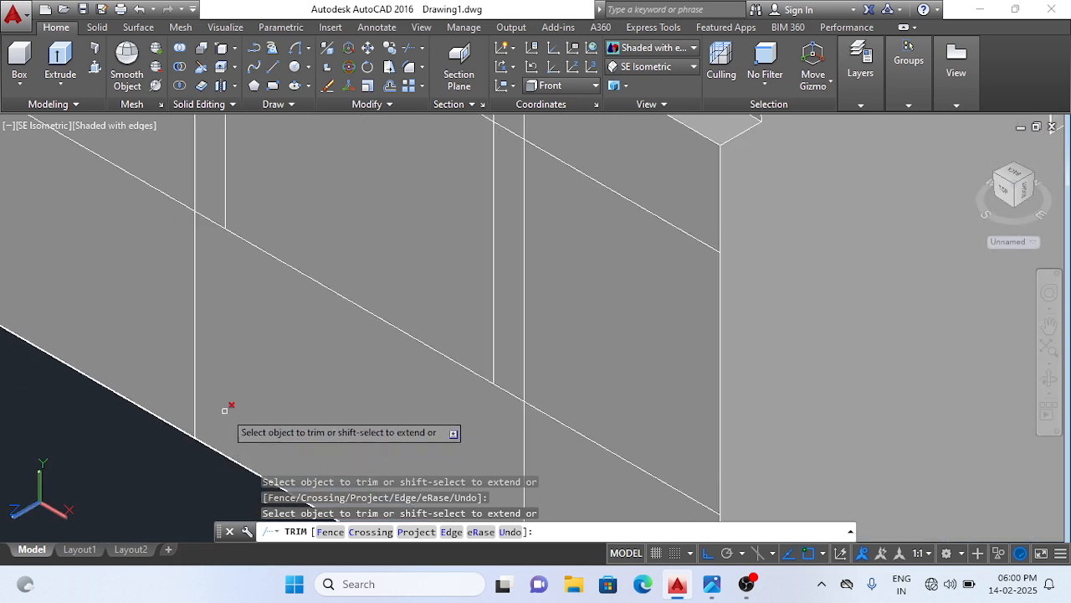
pyautogui.scroll(-5, 240, 394)
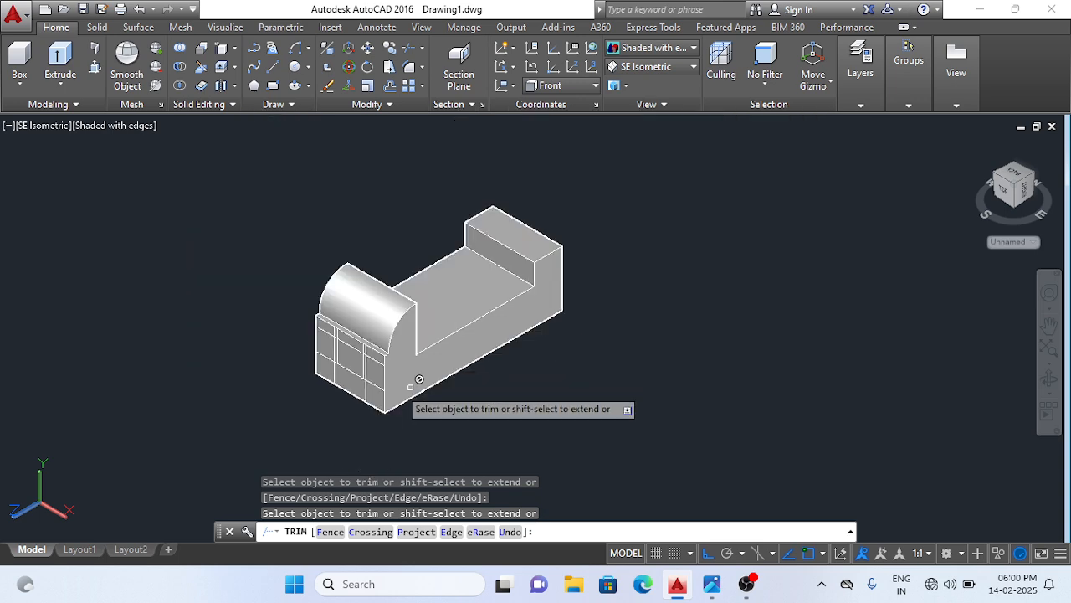
pyautogui.scroll(3, 192, 318)
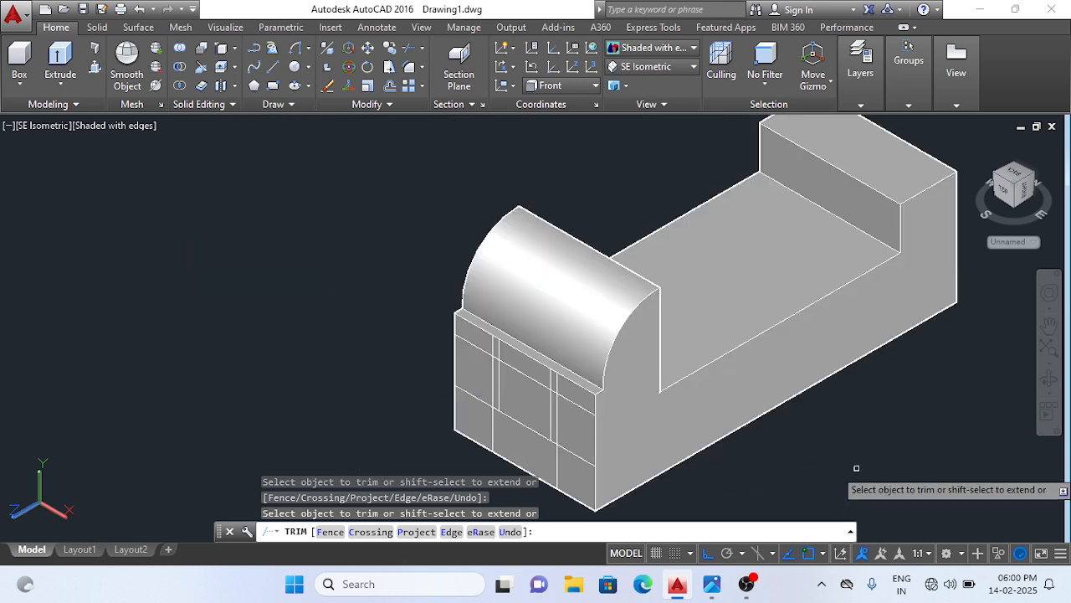
pyautogui.scroll(2, 856, 468)
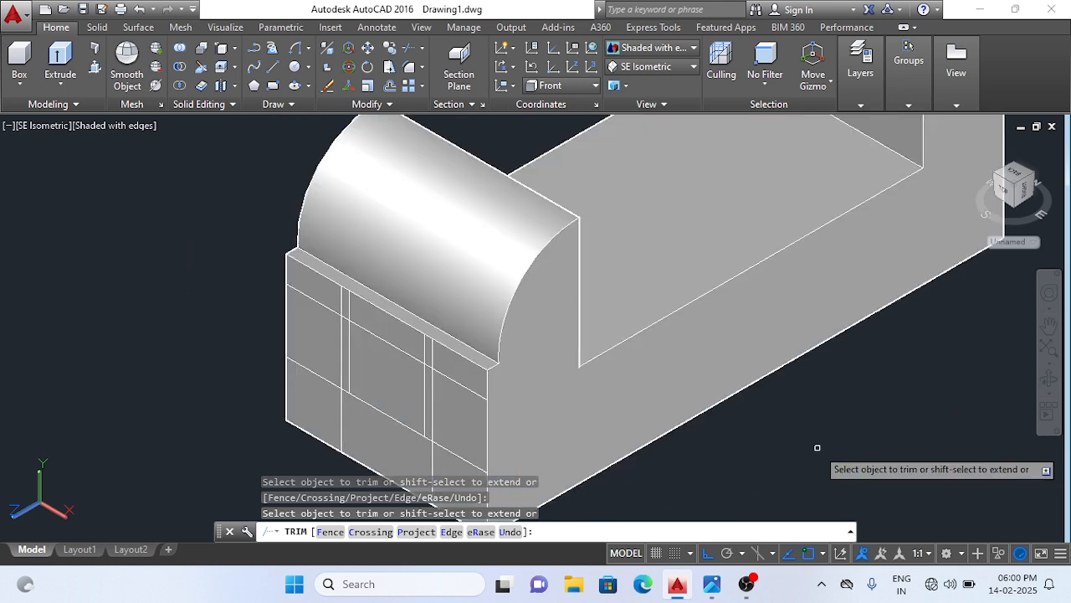
pyautogui.press('Escape')
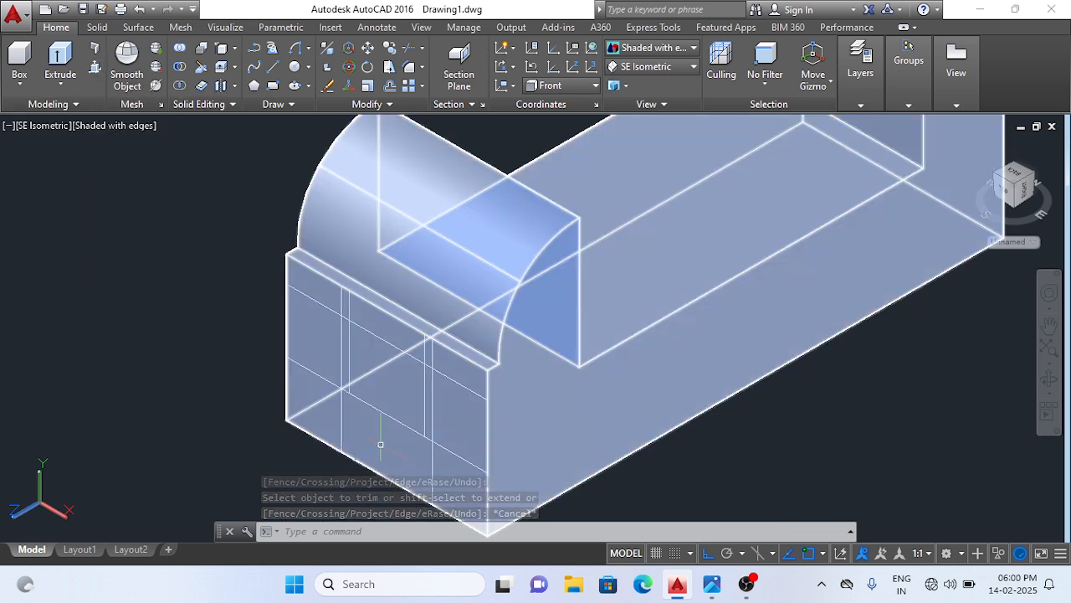
# Step: Presspull the end face's lower middle area, between the outer vertical lines and below the lower horizontal line, through the full length of the body
pyautogui.click(177, 295)
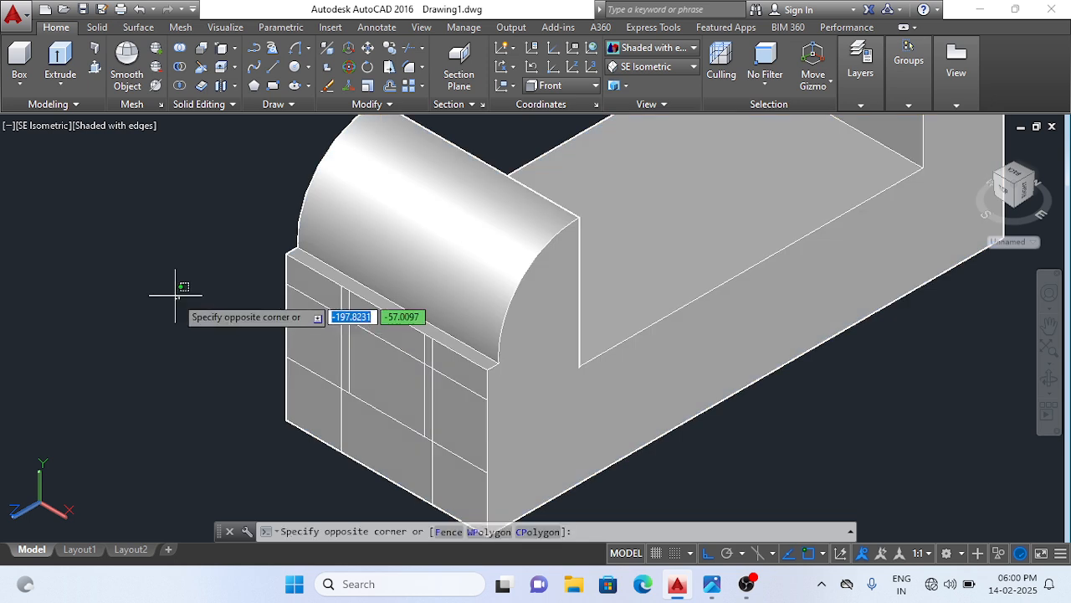
pyautogui.click(94, 67)
pyautogui.scroll(-4, 770, 494)
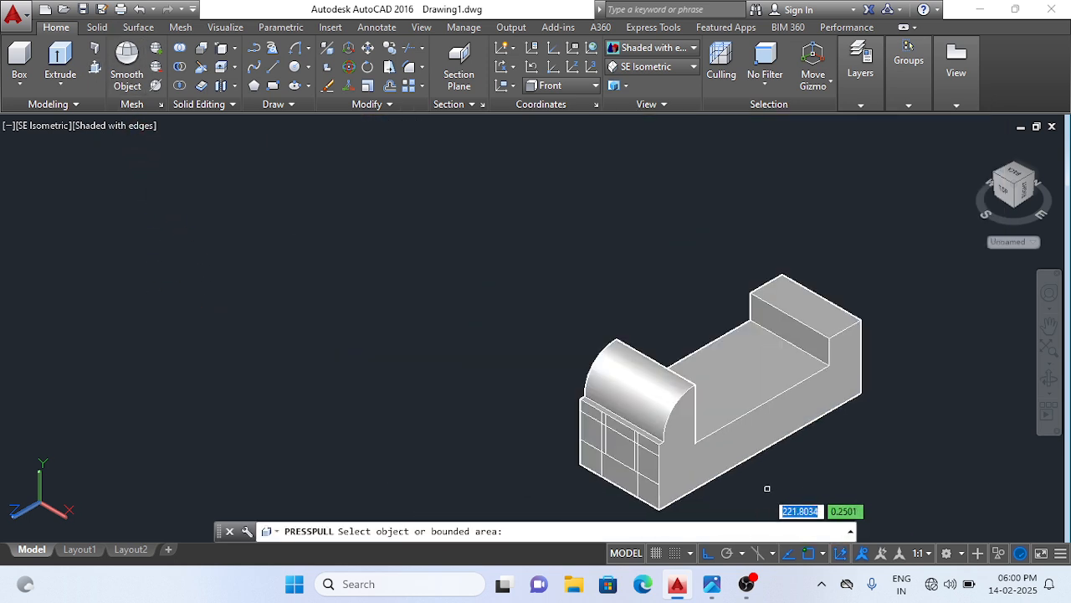
pyautogui.moveTo(816, 446); pyautogui.dragTo(602, 390, button='middle')
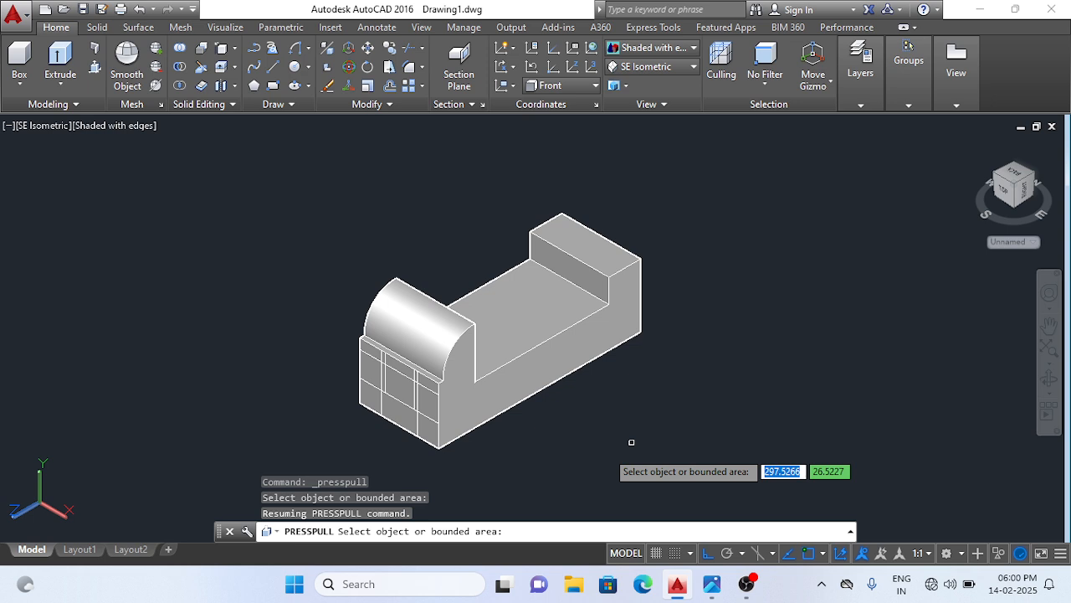
pyautogui.click(397, 415)
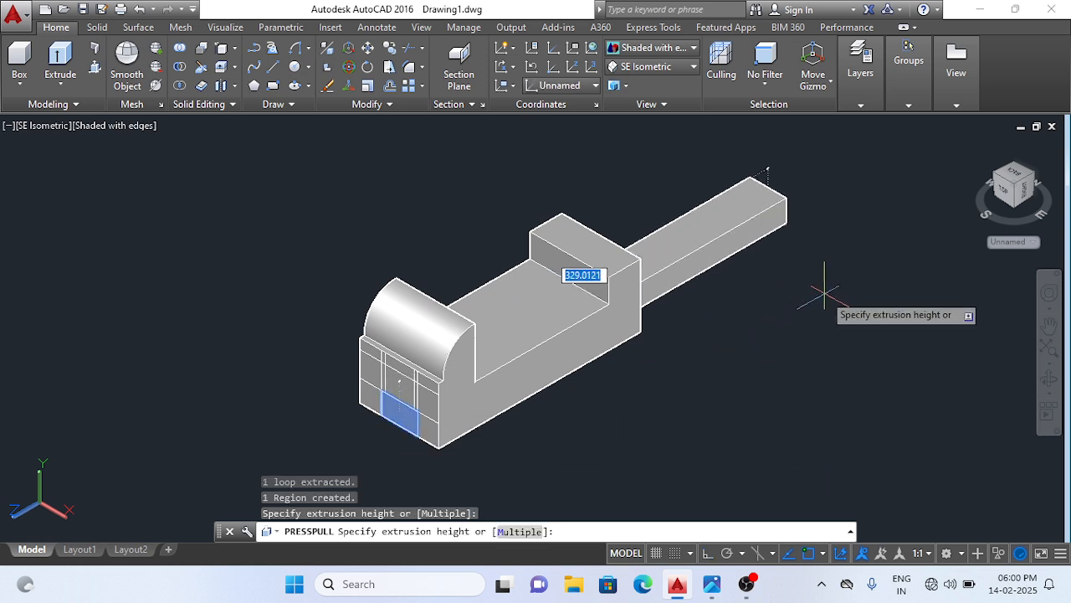
pyautogui.click(791, 255)
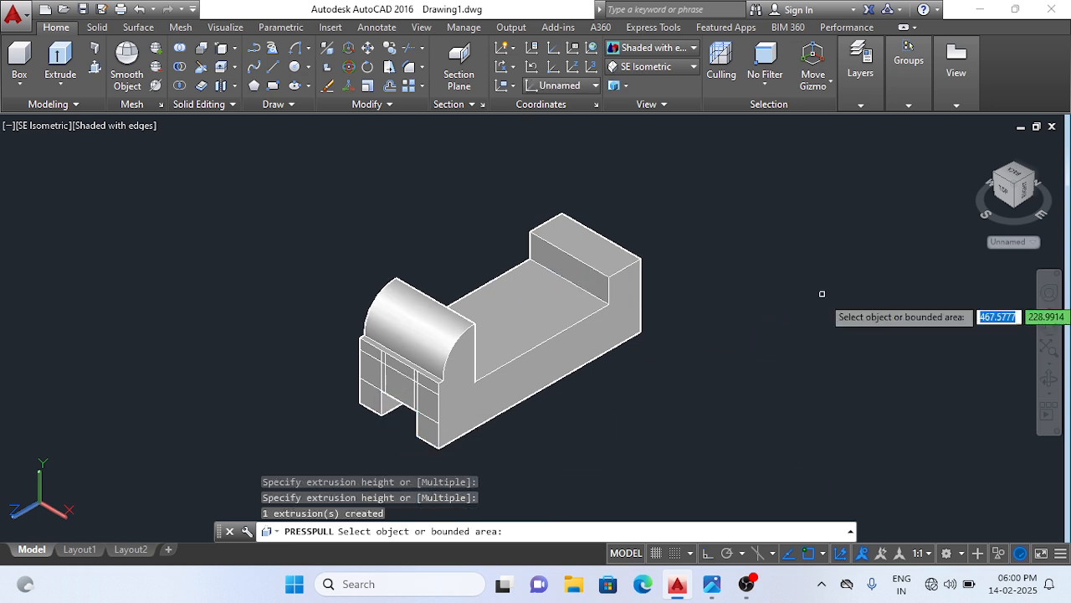
# Step: Presspull the area between the inner vertical lines and the two horizontal lines through the full body, and compare the slot with the reference image
pyautogui.click(399, 385)
pyautogui.click(742, 241)
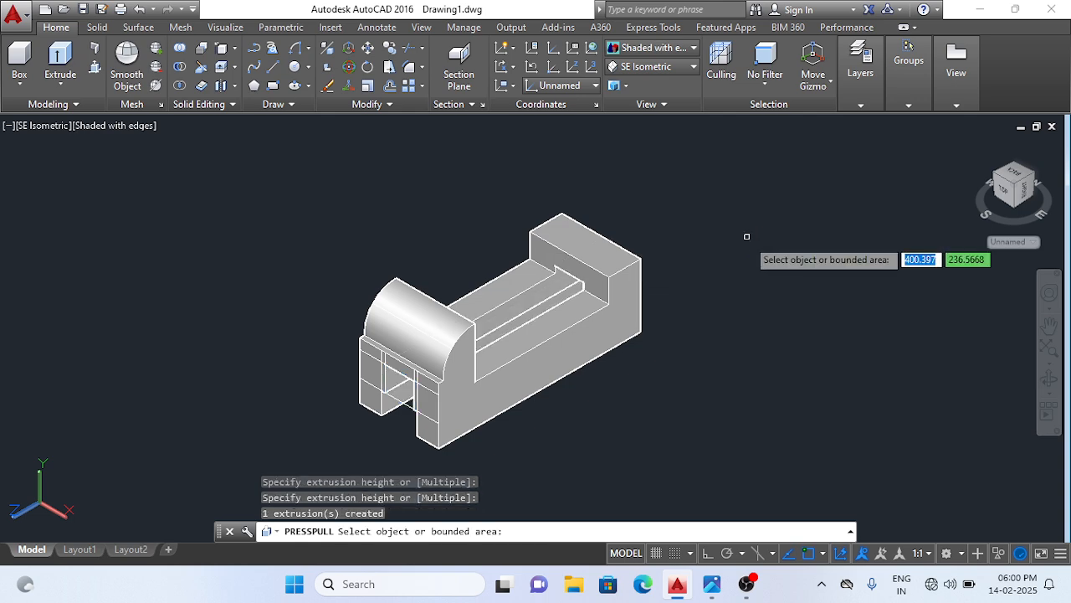
pyautogui.scroll(3, 489, 219)
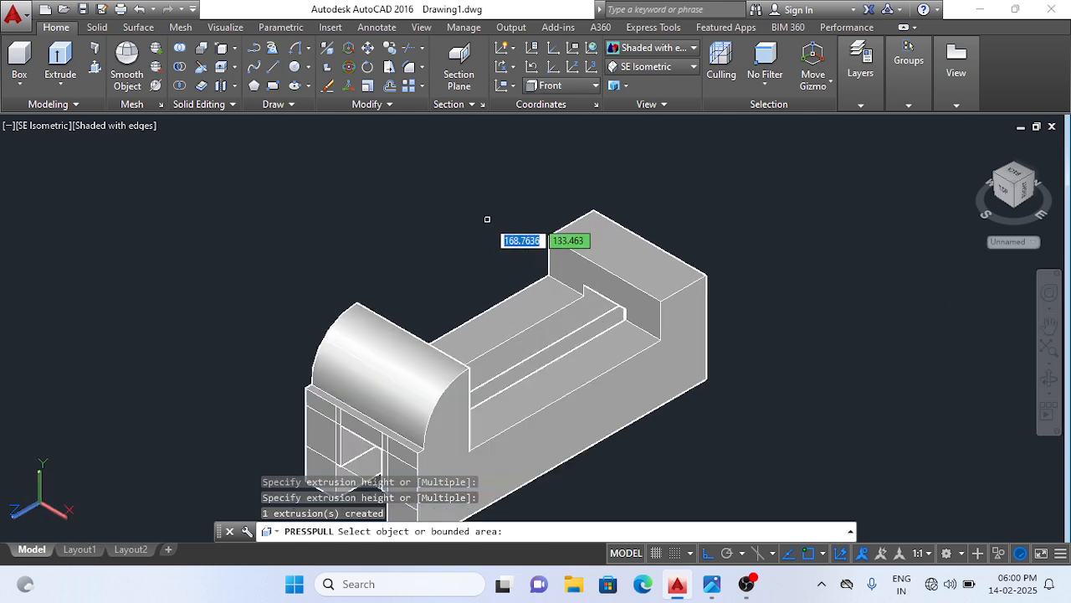
pyautogui.scroll(-3, 870, 385)
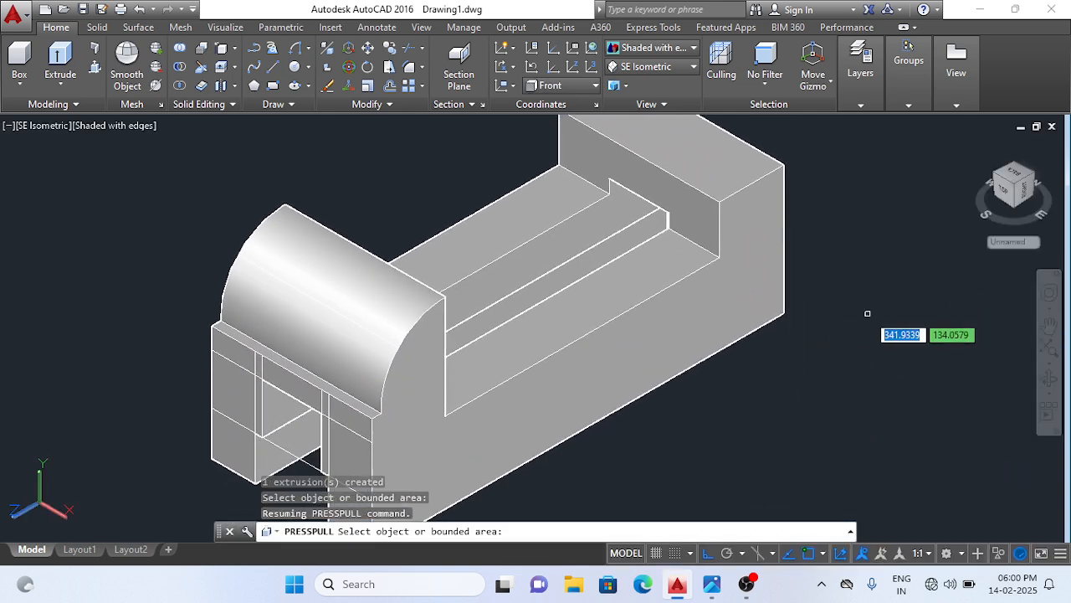
pyautogui.scroll(-2, 855, 337)
pyautogui.scroll(2, 860, 338)
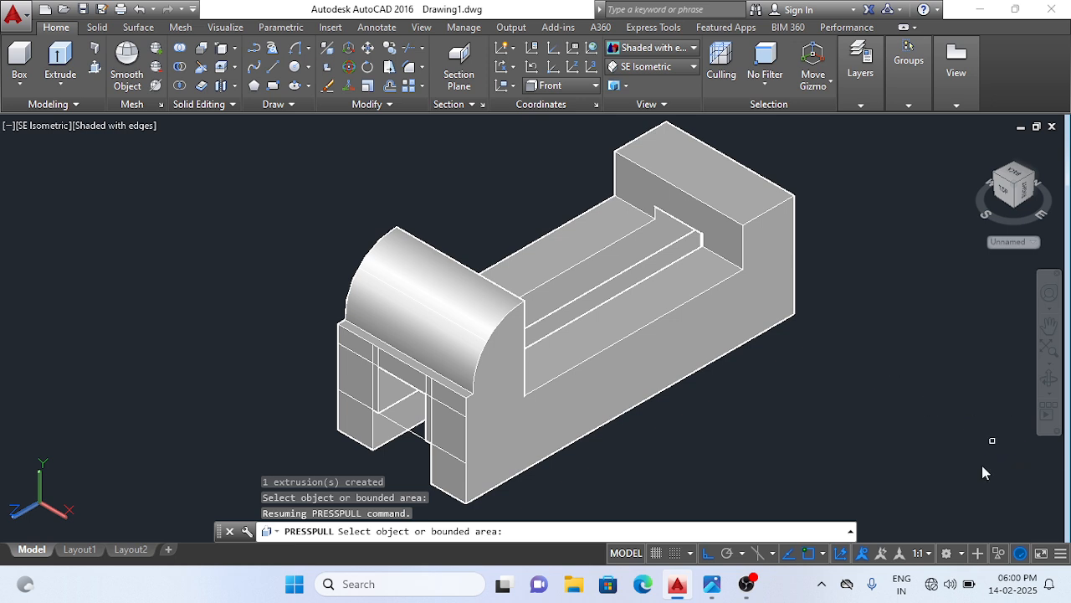
pyautogui.click(718, 589)
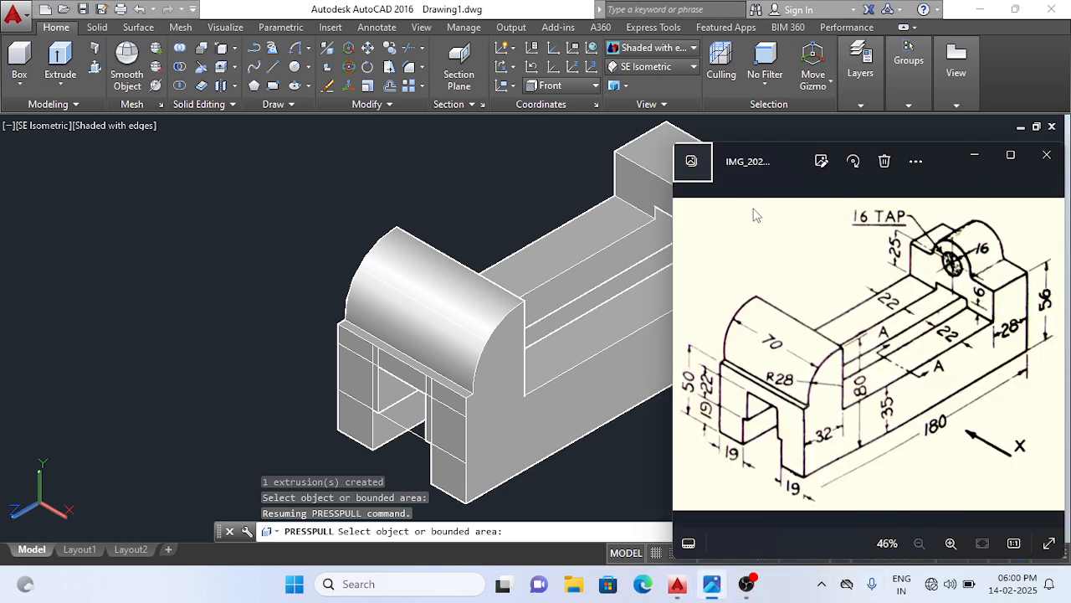
pyautogui.click(538, 159)
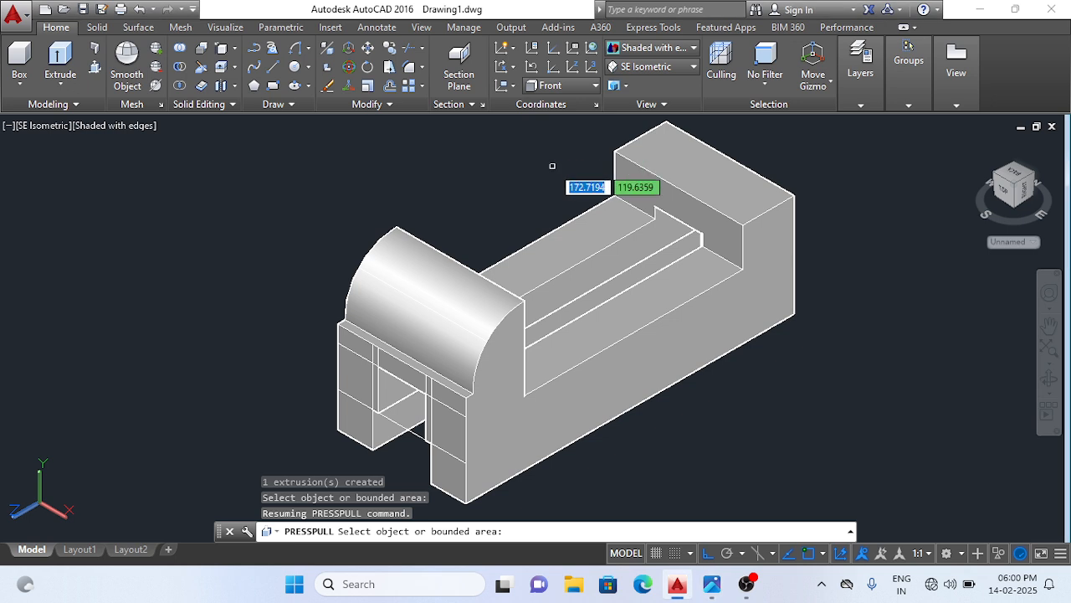
pyautogui.press('Return')
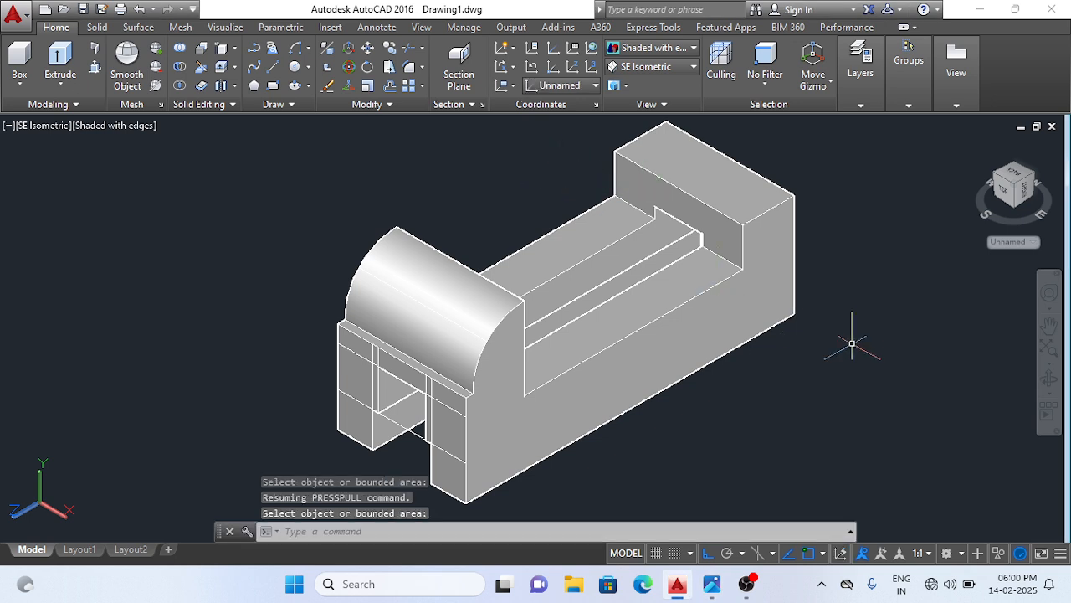
# Step: Draw a radius 16 circle on the rear block's inner face, using a temporary tracking point to centre it 19 above the slot's top edge midpoint
pyautogui.moveTo(862, 334); pyautogui.dragTo(686, 351, button='middle')
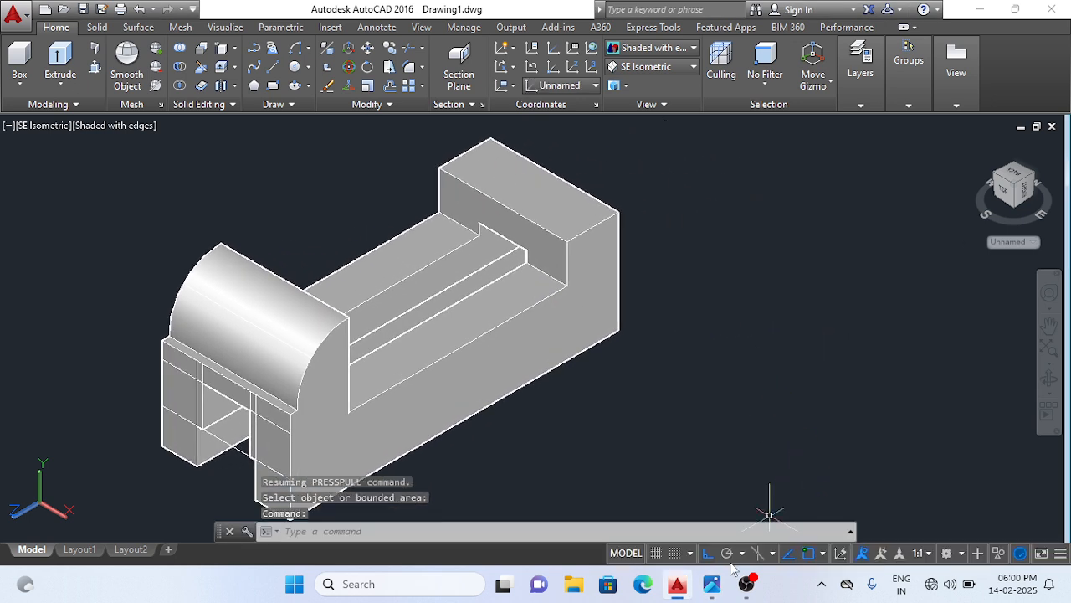
pyautogui.click(713, 584)
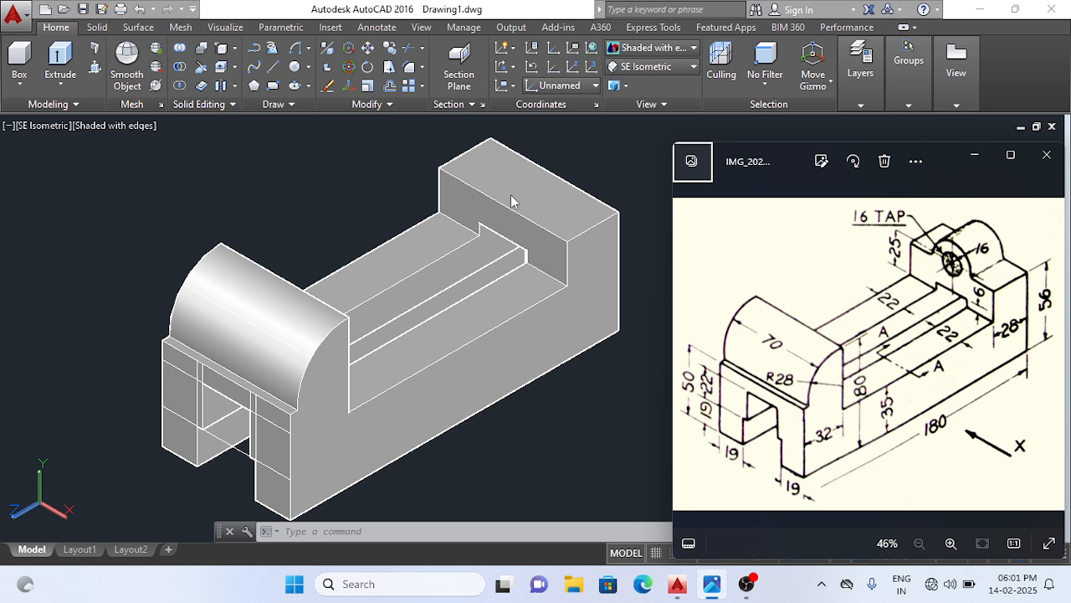
pyautogui.click(340, 177)
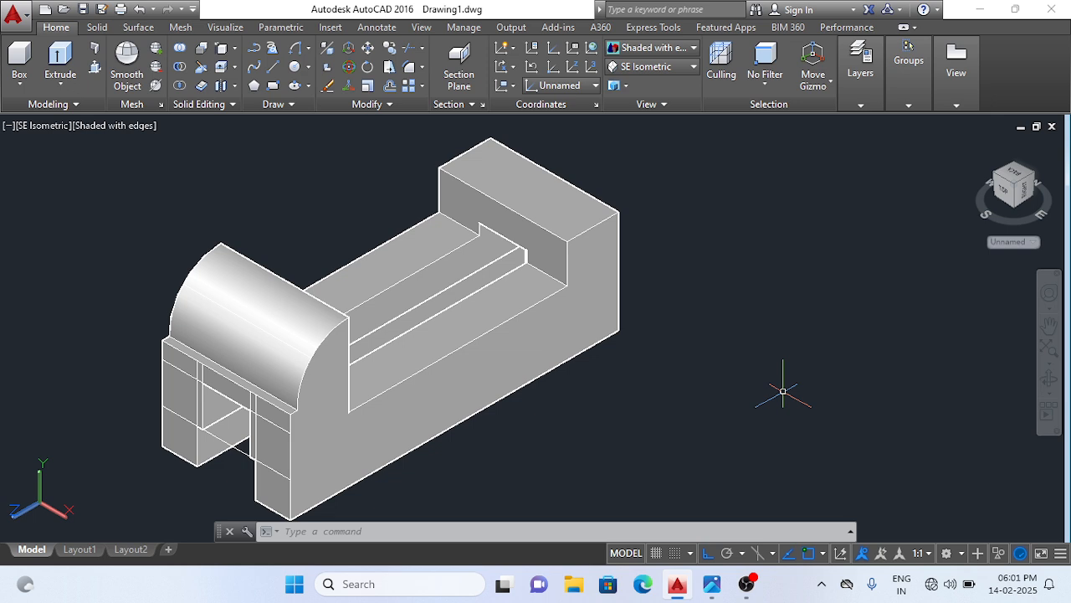
pyautogui.write('c')
pyautogui.press('Return')
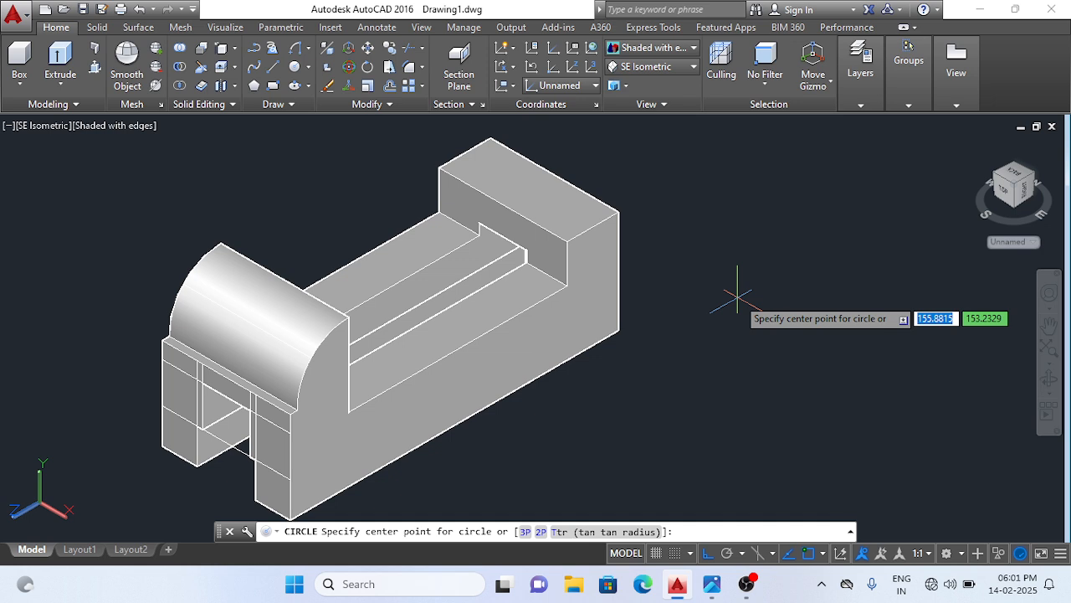
pyautogui.write('tt')
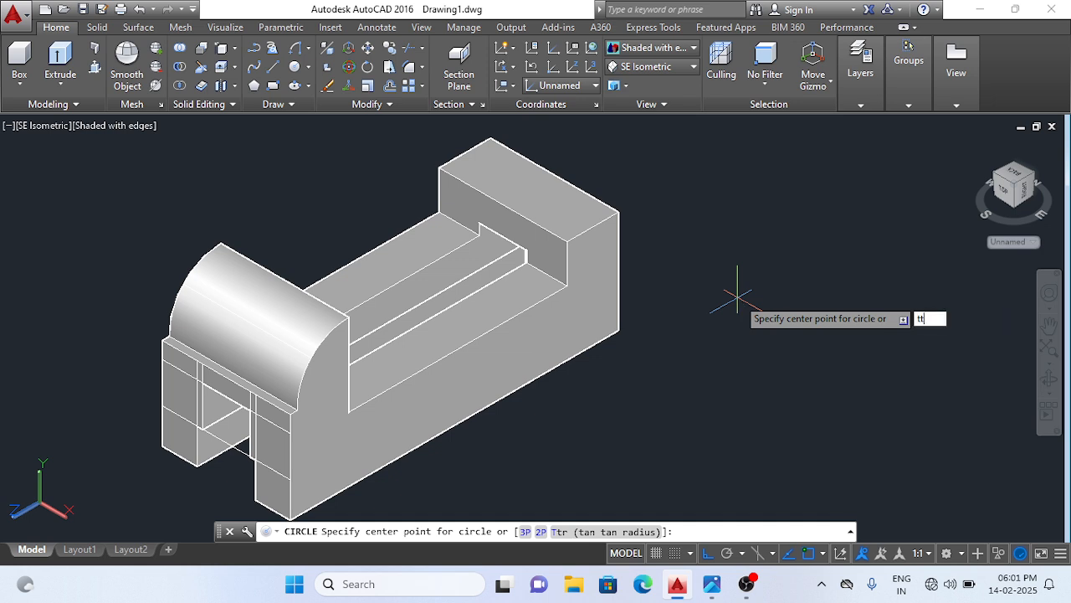
pyautogui.press('Return')
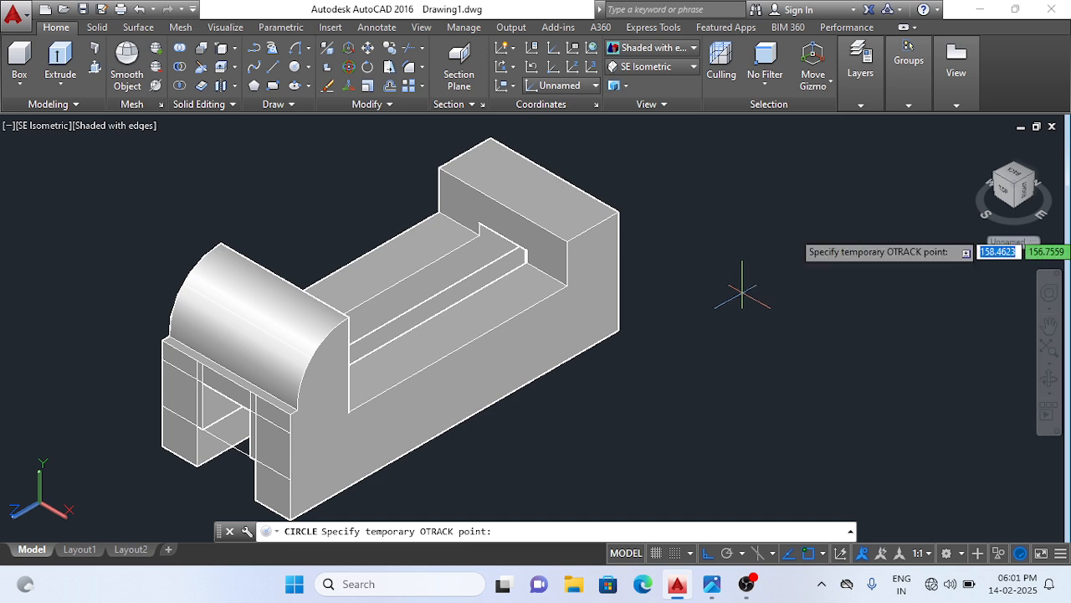
pyautogui.scroll(1, 620, 156)
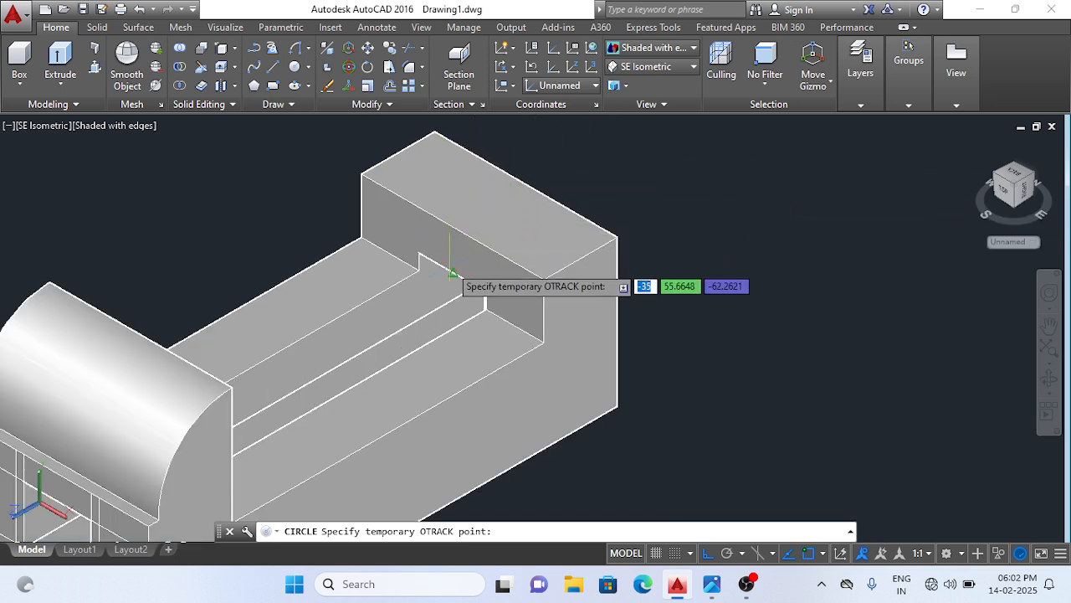
pyautogui.click(452, 257)
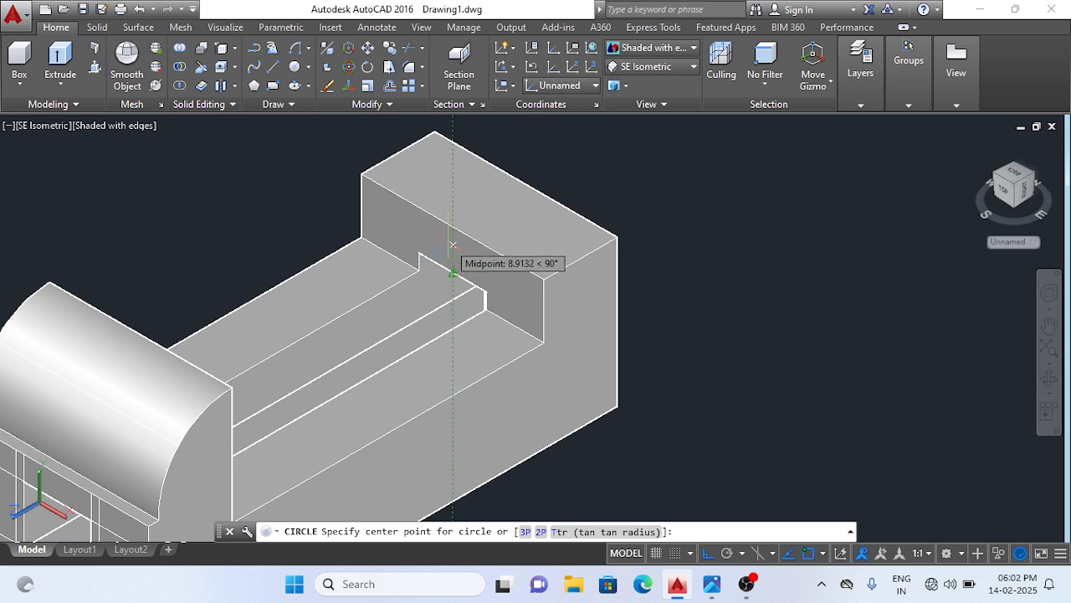
pyautogui.write('1')
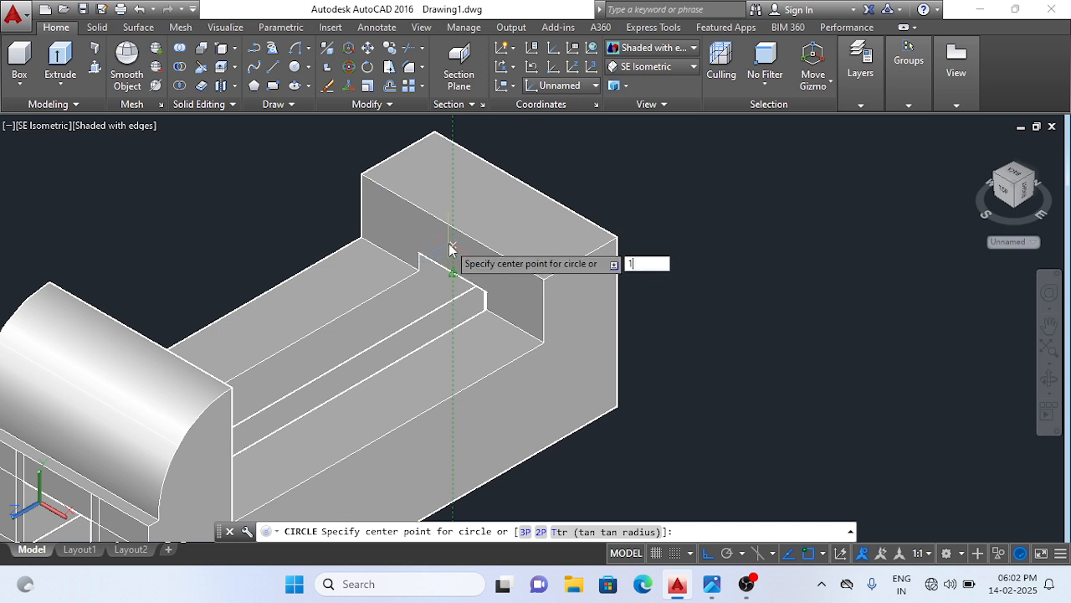
pyautogui.write('9')
pyautogui.press('Return')
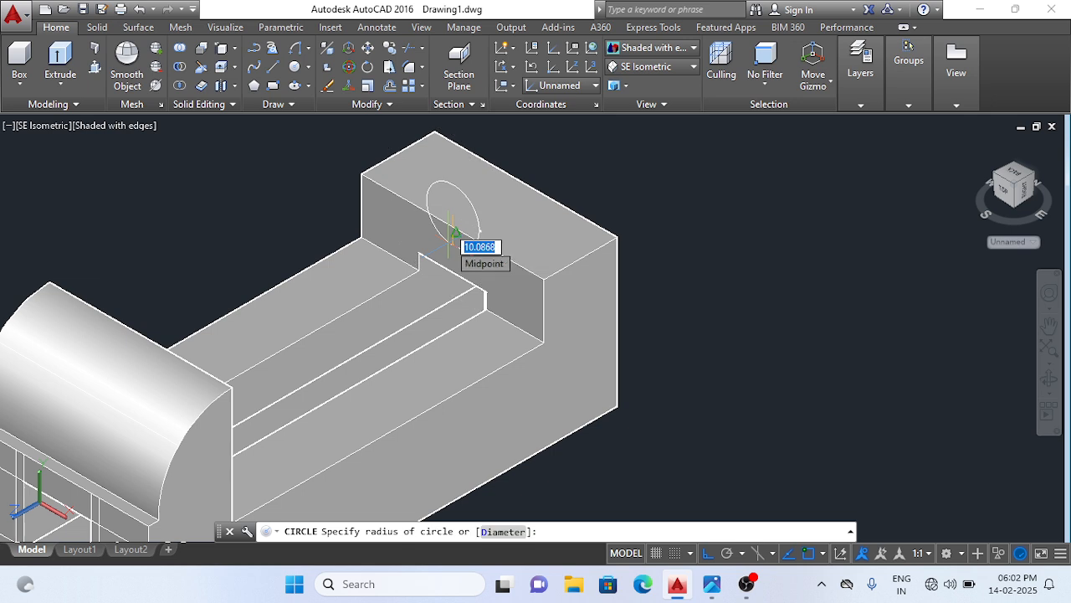
pyautogui.click(710, 588)
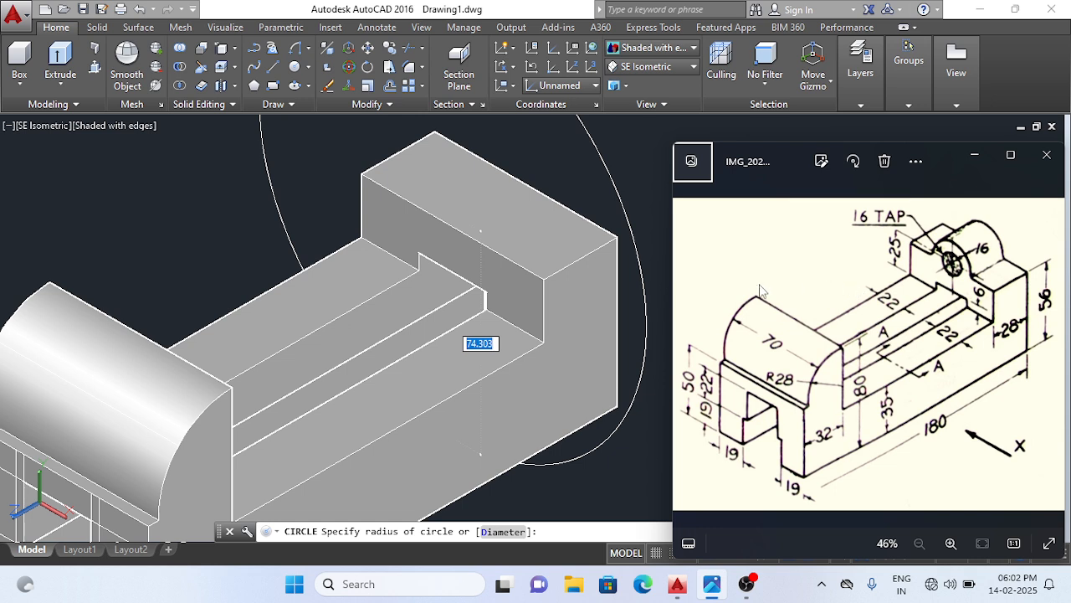
pyautogui.click(615, 156)
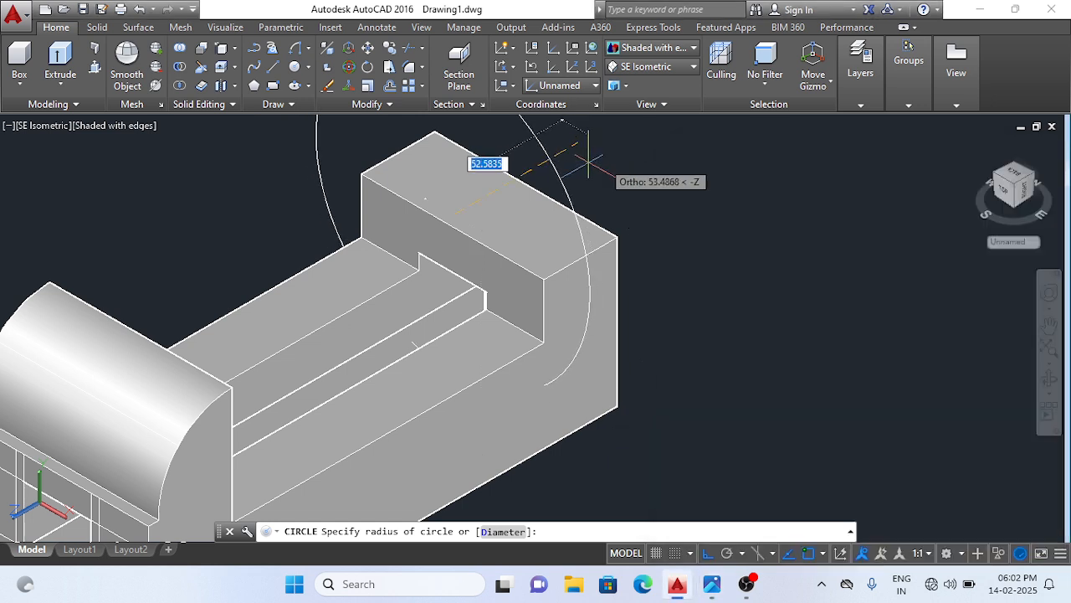
pyautogui.click(505, 215)
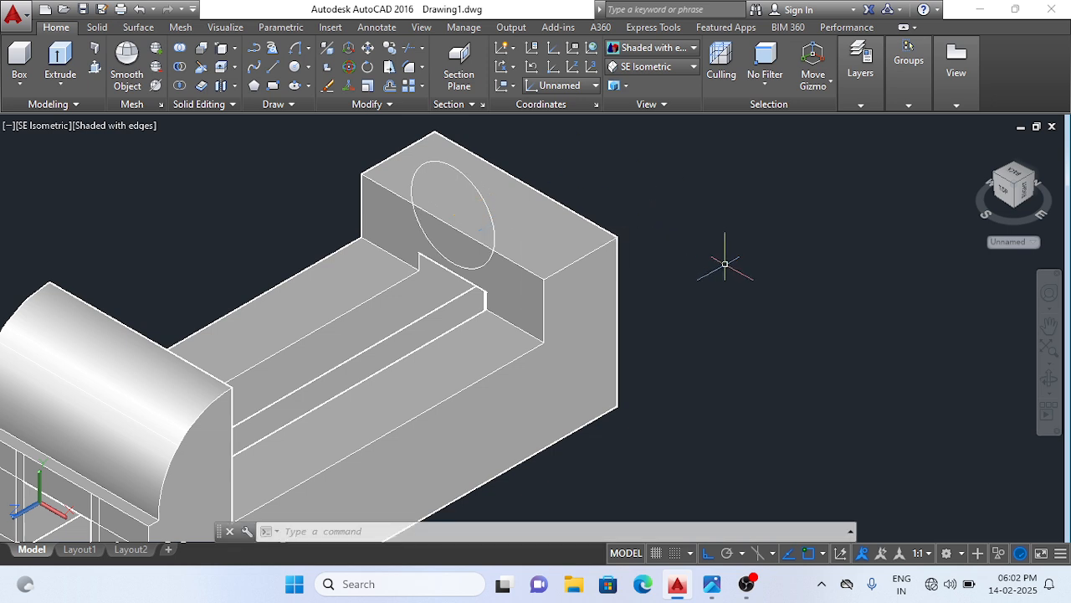
# Step: Draw a concentric circle of diameter 16 inside the larger circle on the rear block's inner face
pyautogui.press('Return')
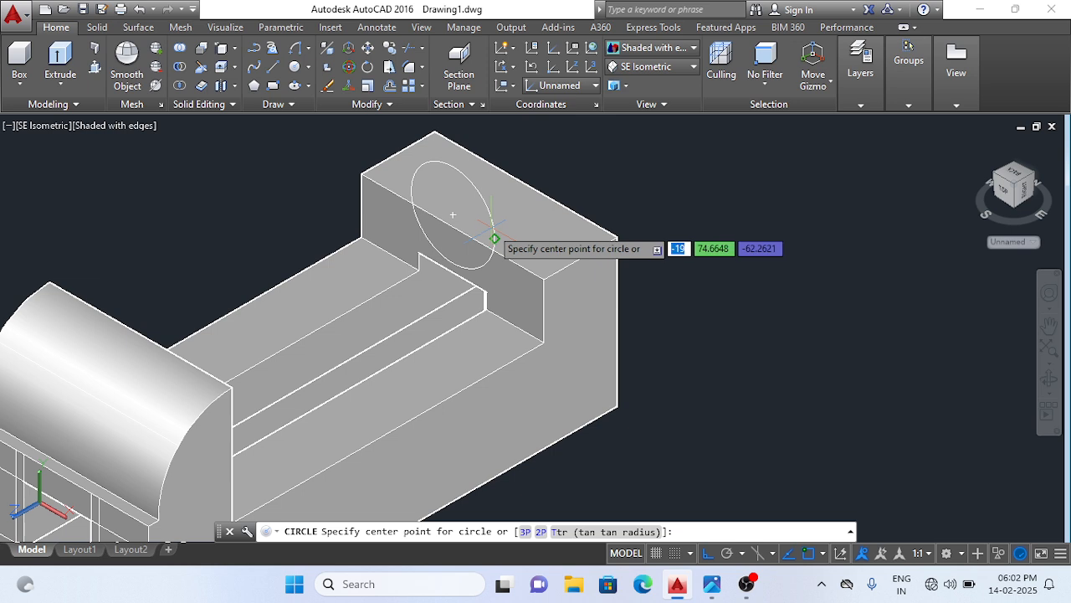
pyautogui.click(451, 215)
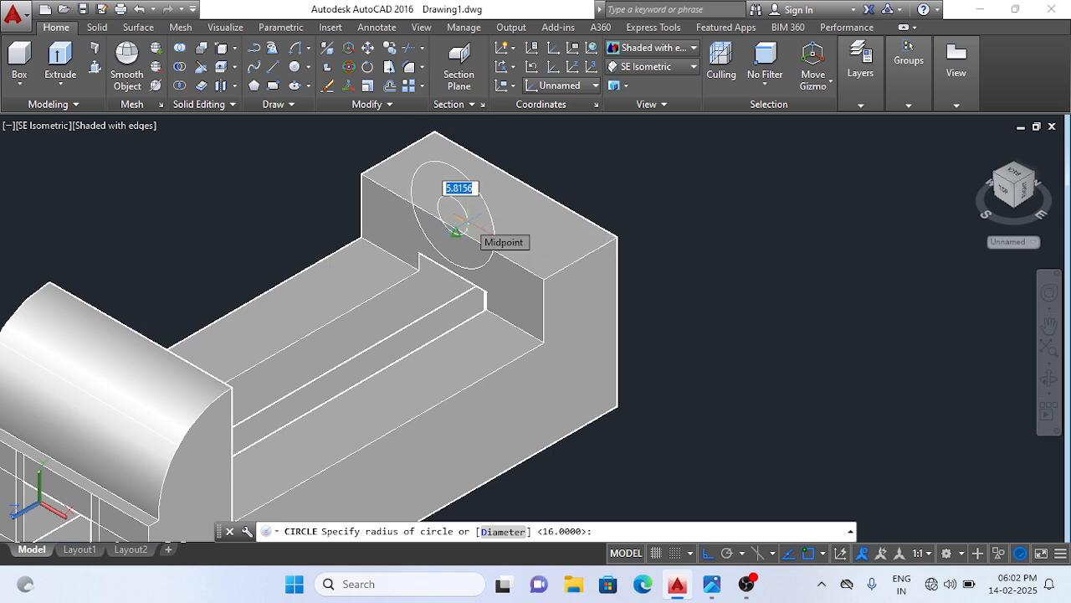
pyautogui.write('d')
pyautogui.press('Return')
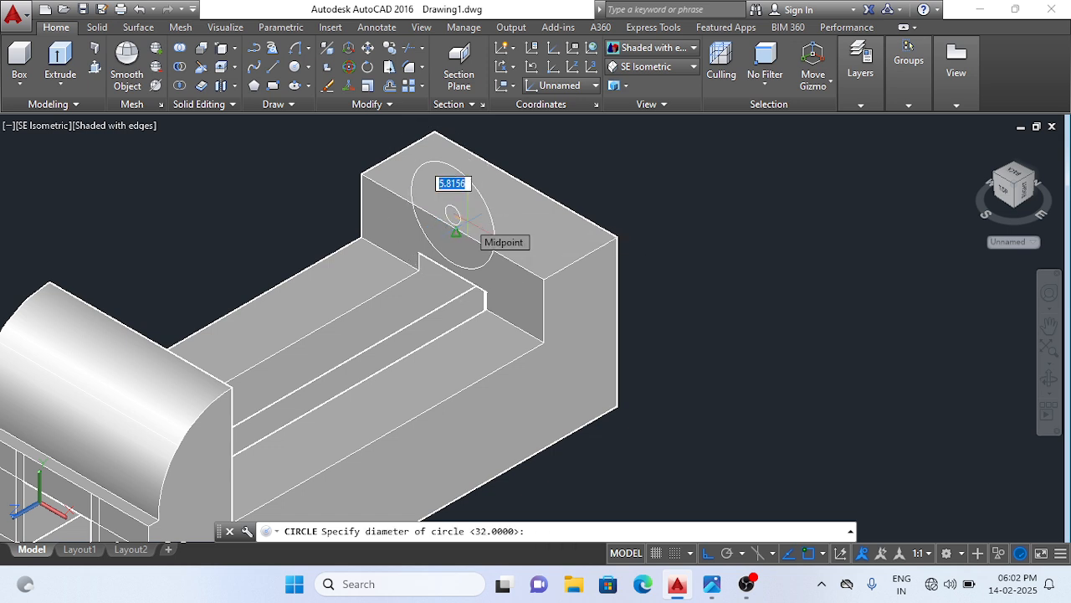
pyautogui.write('1')
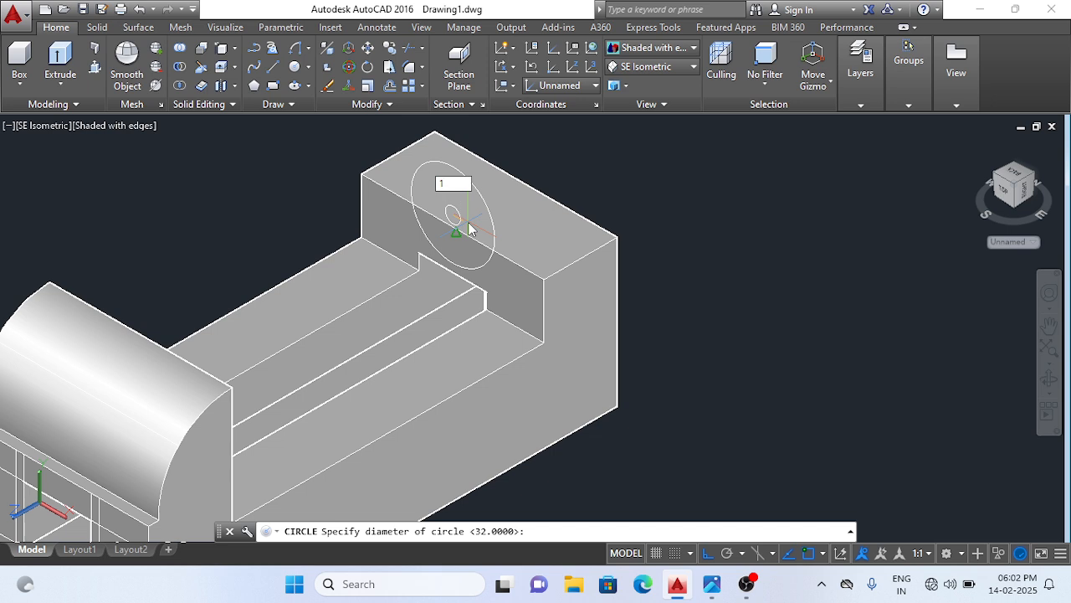
pyautogui.write('6')
pyautogui.press('Return')
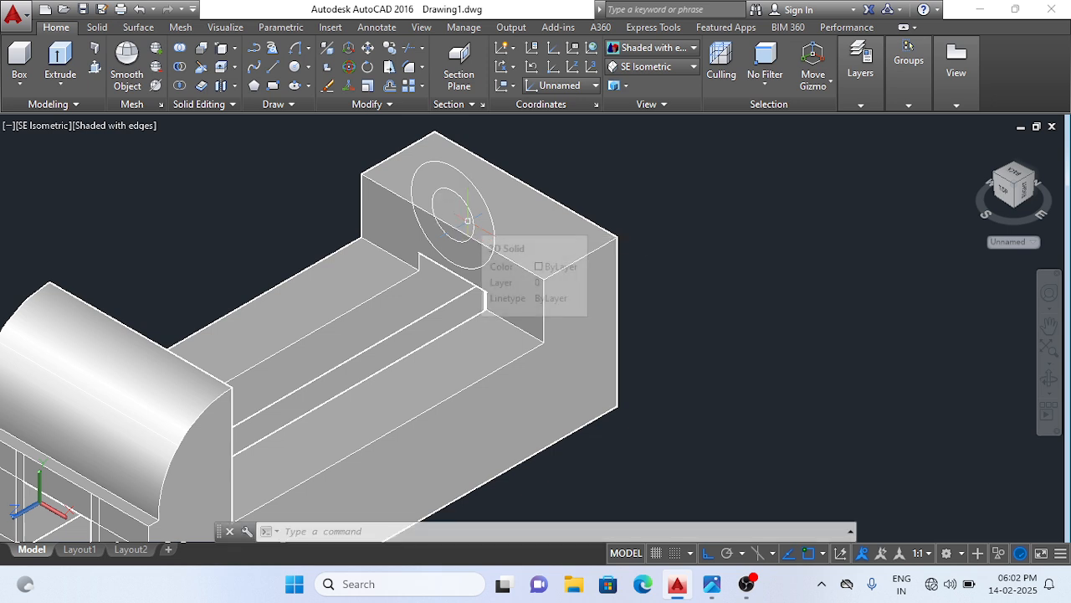
# Step: Presspull the area inside the larger circle 28 toward the rear block's back, checking the block thickness in the reference image
pyautogui.scroll(-4, 690, 272)
pyautogui.scroll(3, 665, 224)
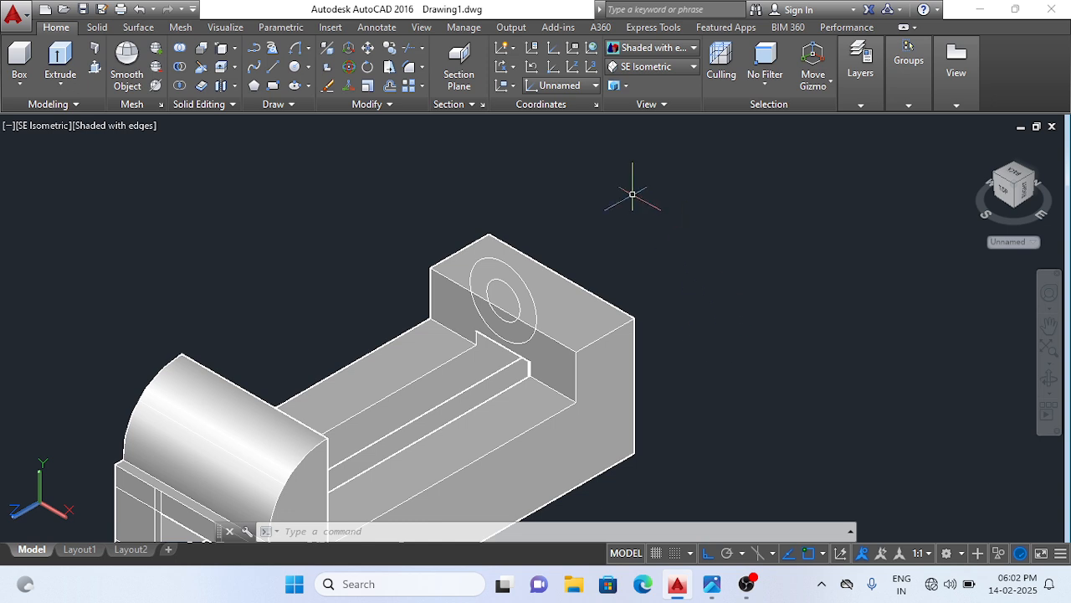
pyautogui.click(97, 72)
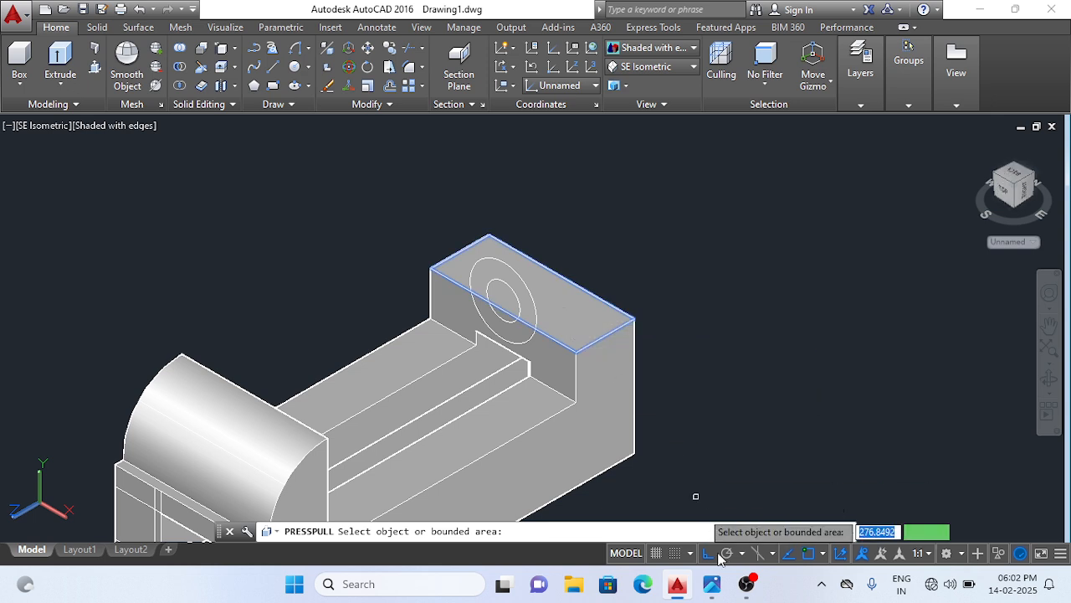
pyautogui.click(718, 585)
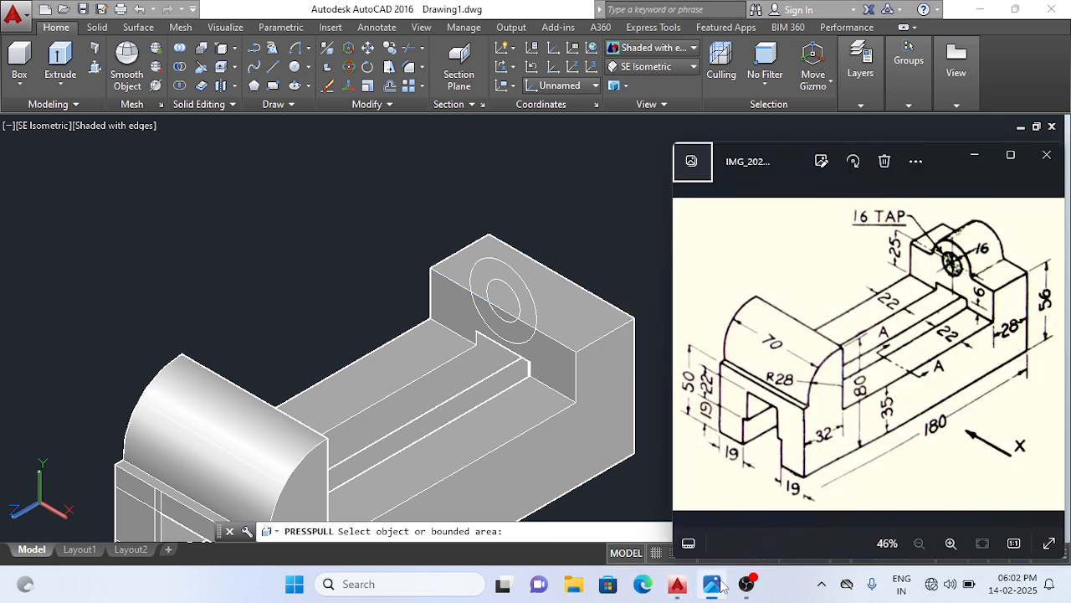
pyautogui.click(312, 159)
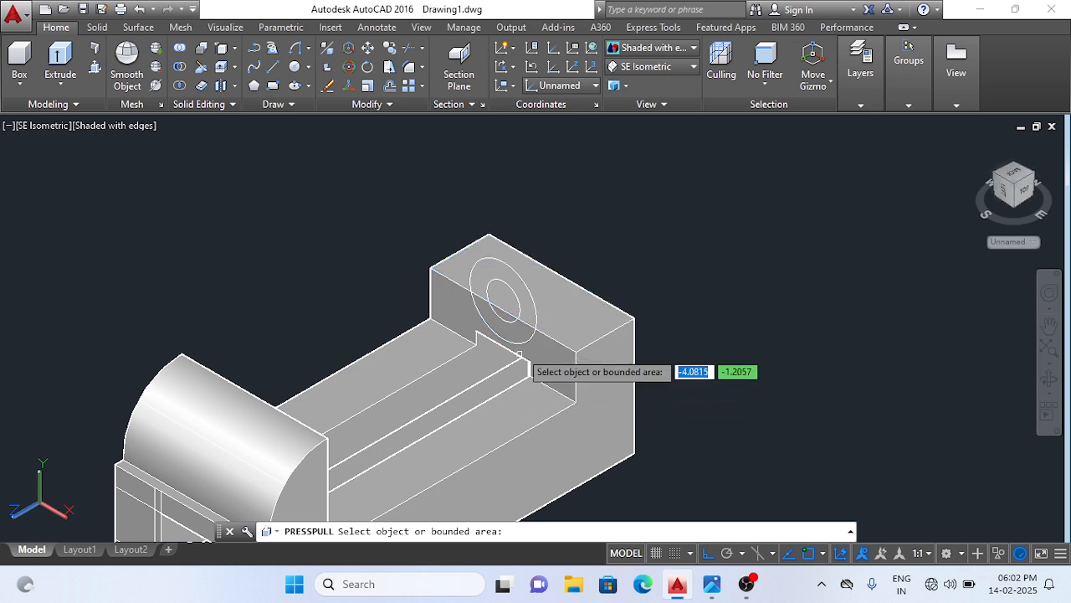
pyautogui.click(526, 318)
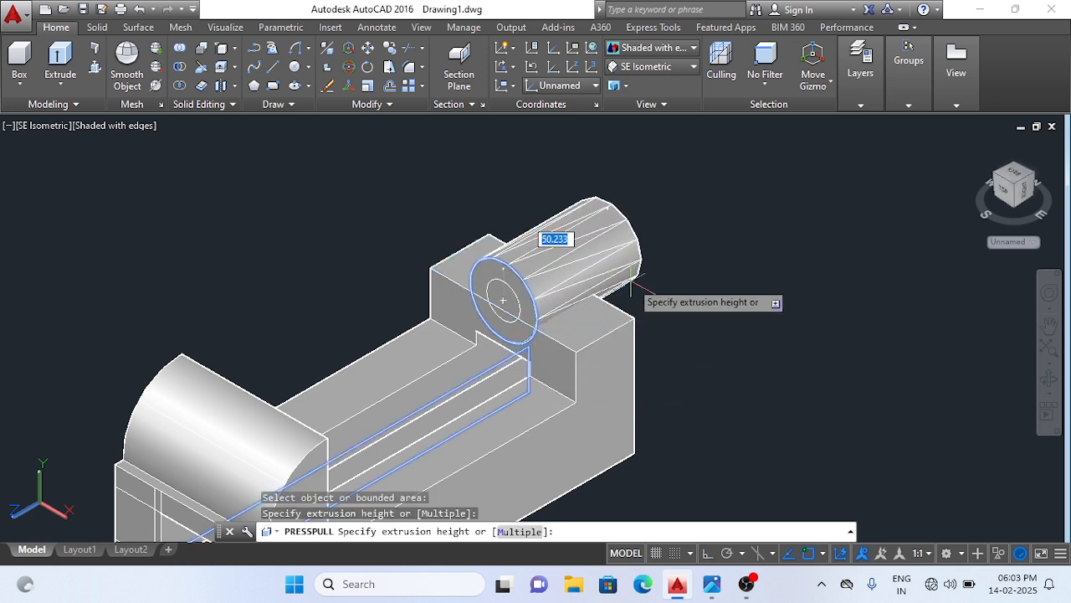
pyautogui.write('28')
pyautogui.press('Return')
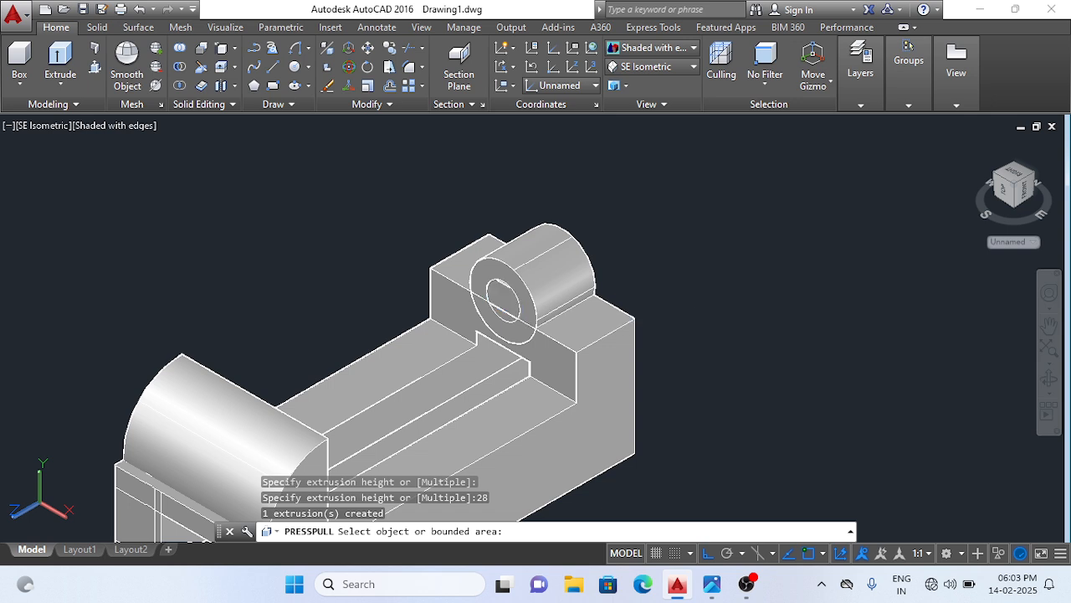
# Step: Presspull the smaller circle's area through the cylindrical boss and its remaining lower segment through the rear block to open the hole
pyautogui.click(502, 296)
pyautogui.click(712, 228)
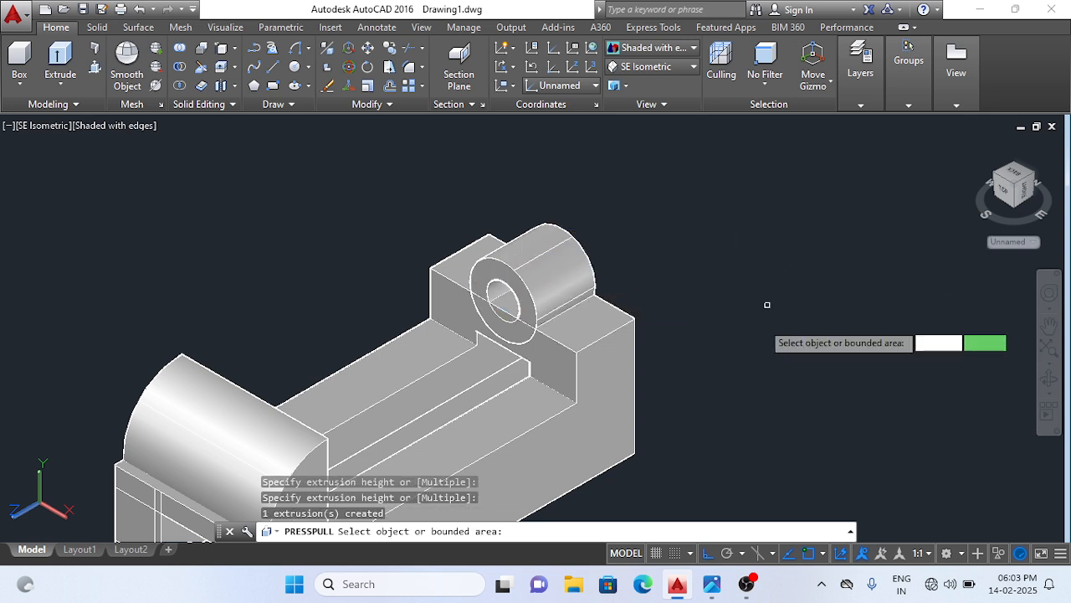
pyautogui.scroll(3, 502, 334)
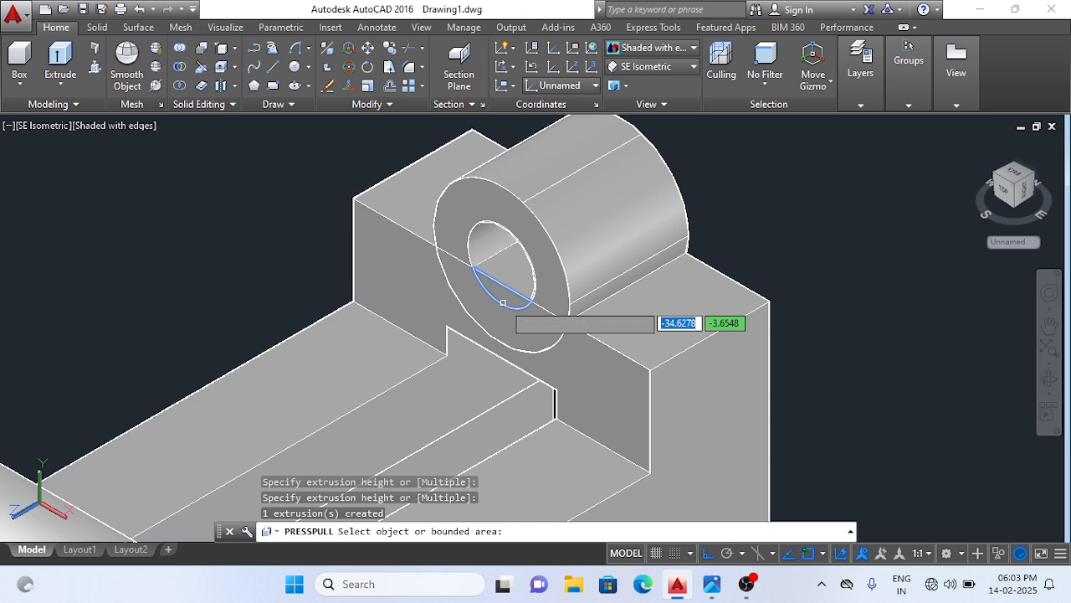
pyautogui.click(503, 299)
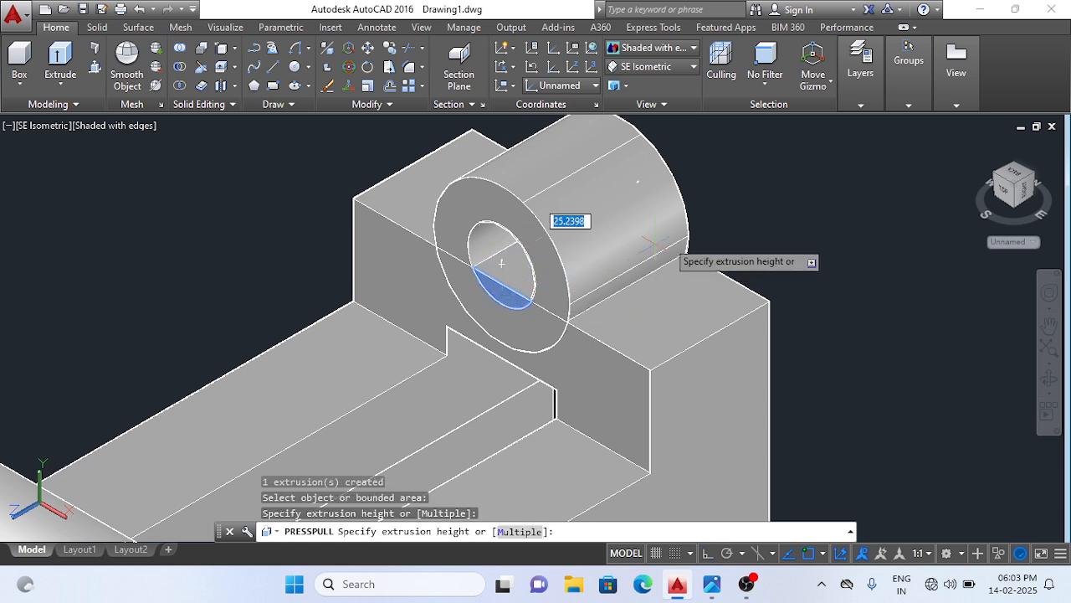
pyautogui.click(780, 202)
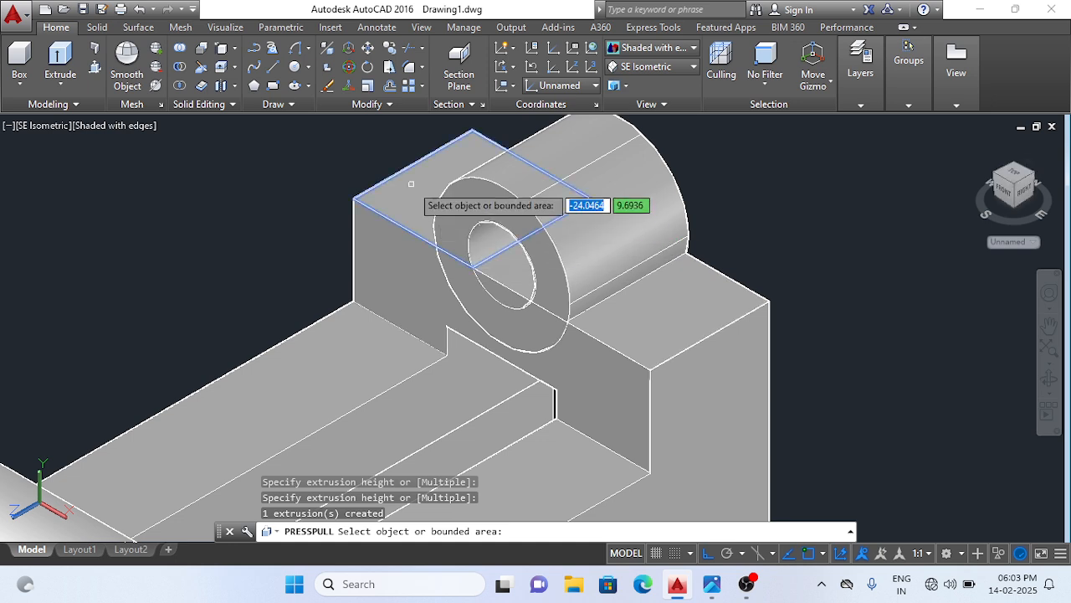
pyautogui.click(503, 291)
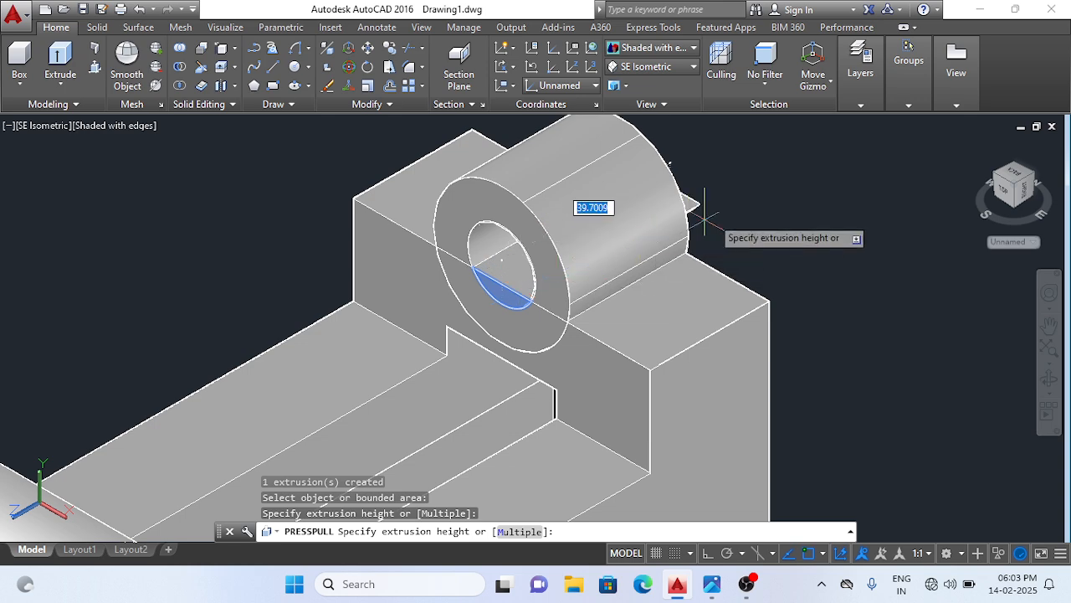
pyautogui.click(801, 213)
pyautogui.scroll(-4, 808, 224)
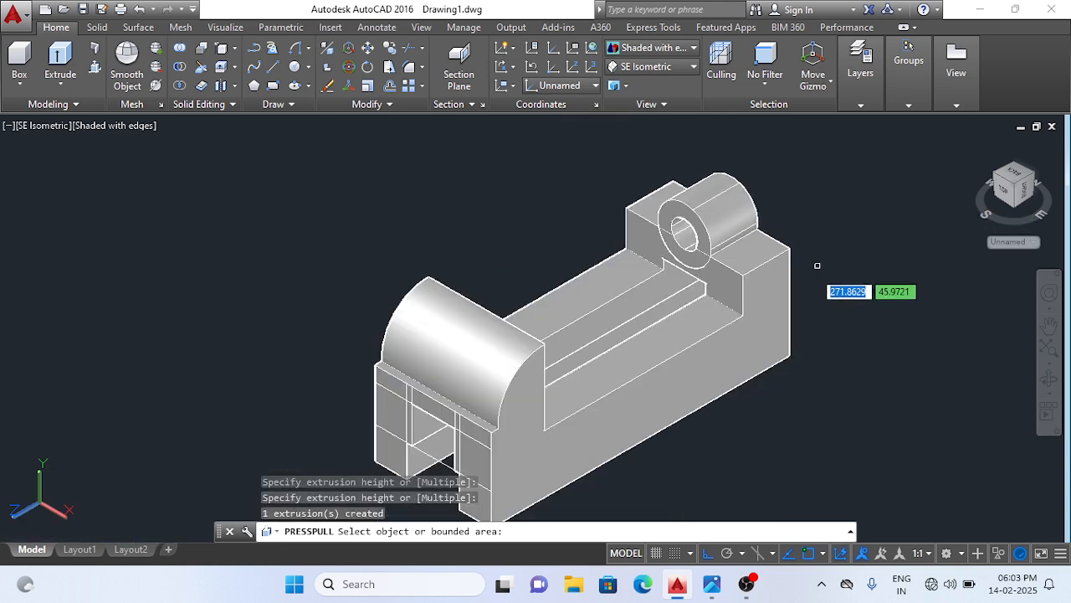
pyautogui.moveTo(789, 411); pyautogui.dragTo(717, 368, button='middle')
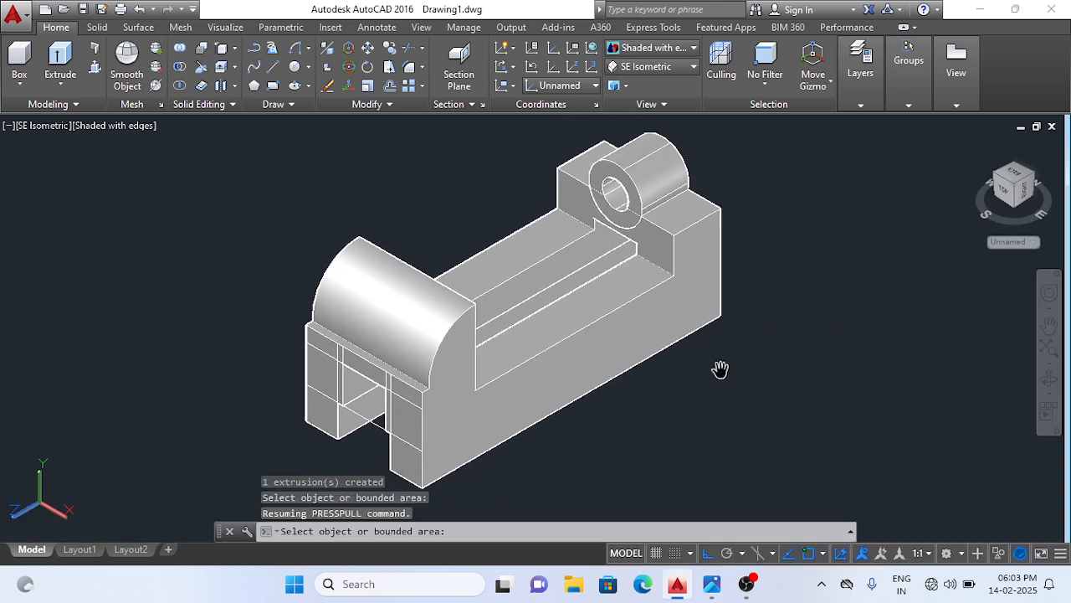
pyautogui.press('Return')
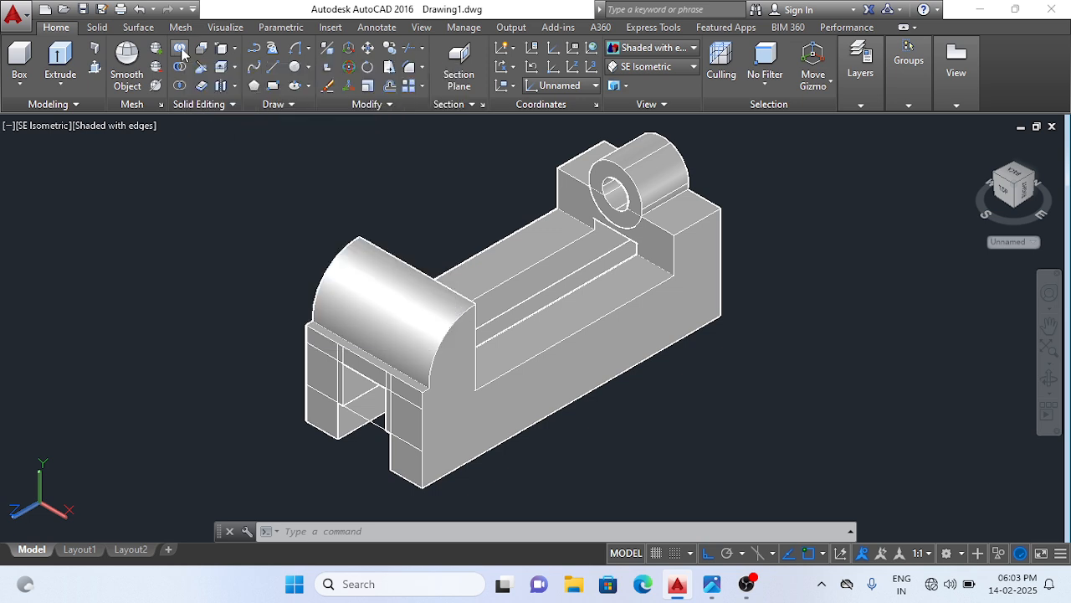
# Step: Unite the main body and the bored cylindrical boss on the rear block into one solid
pyautogui.click(181, 50)
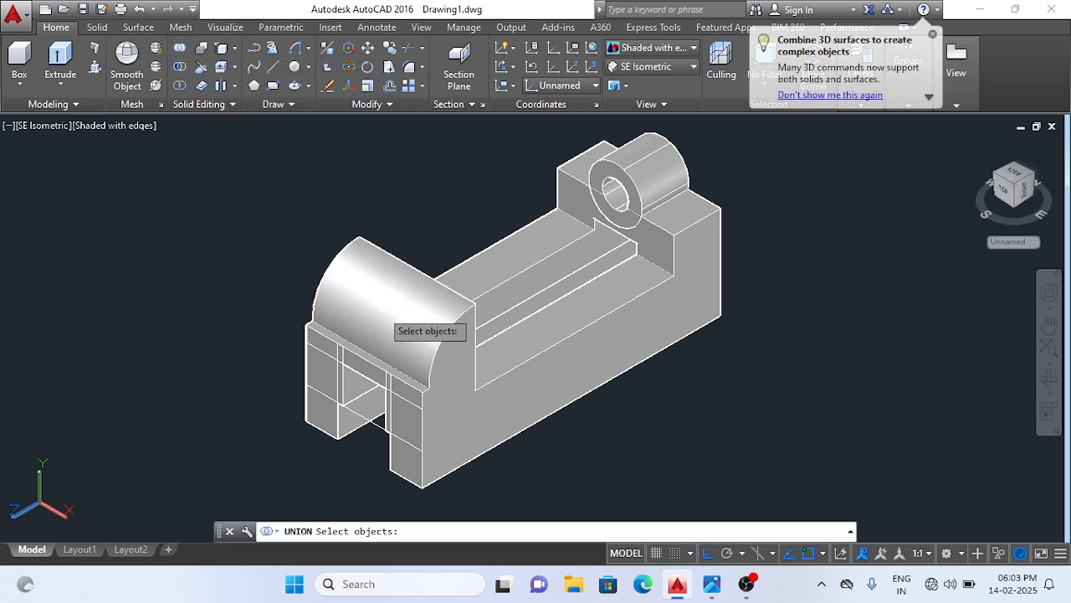
pyautogui.click(390, 315)
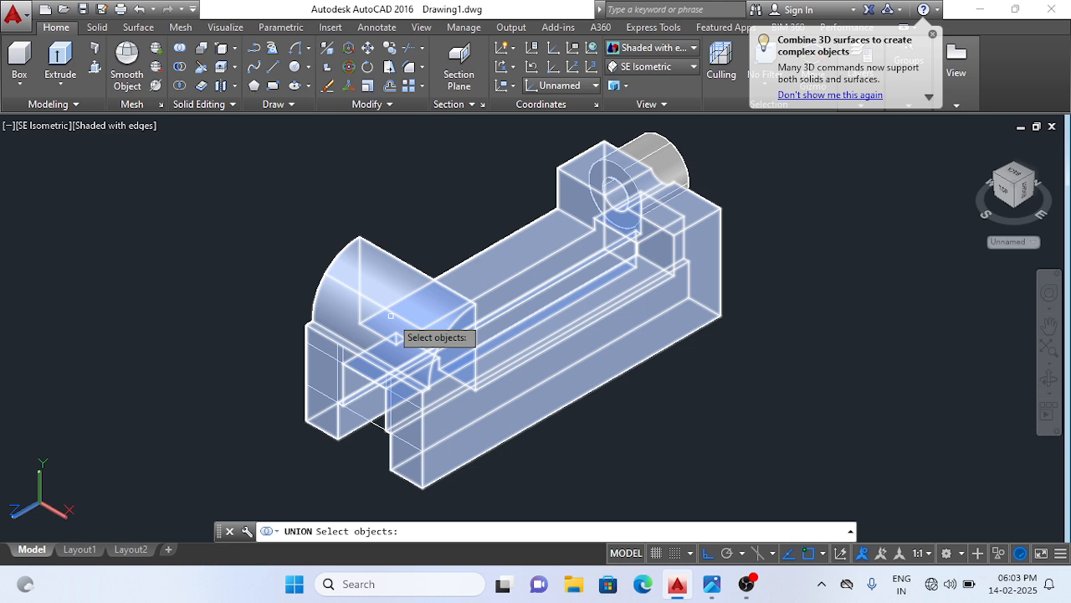
pyautogui.click(390, 315)
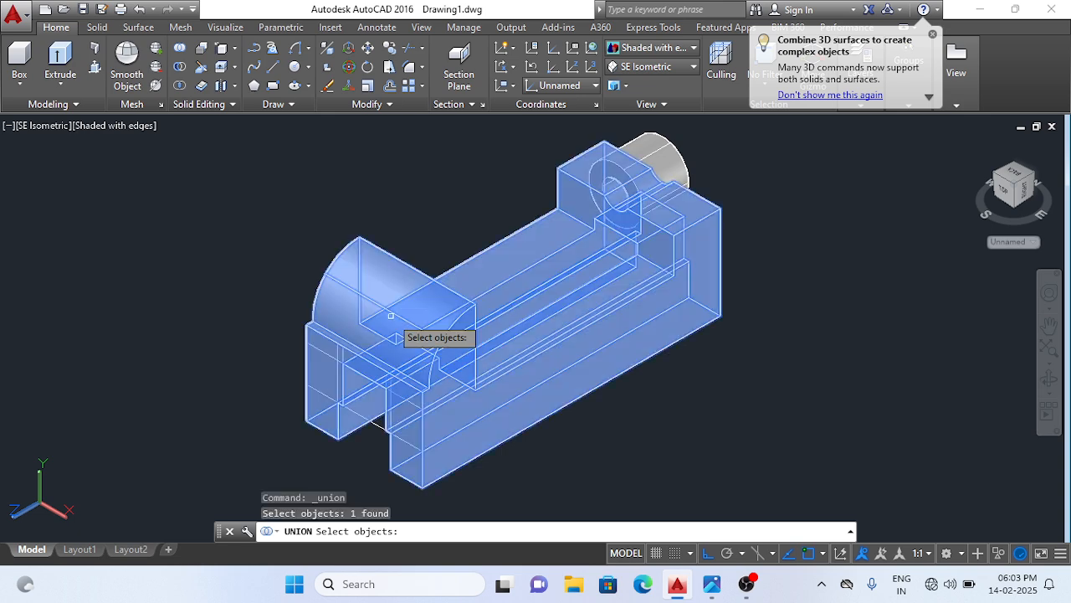
pyautogui.click(663, 155)
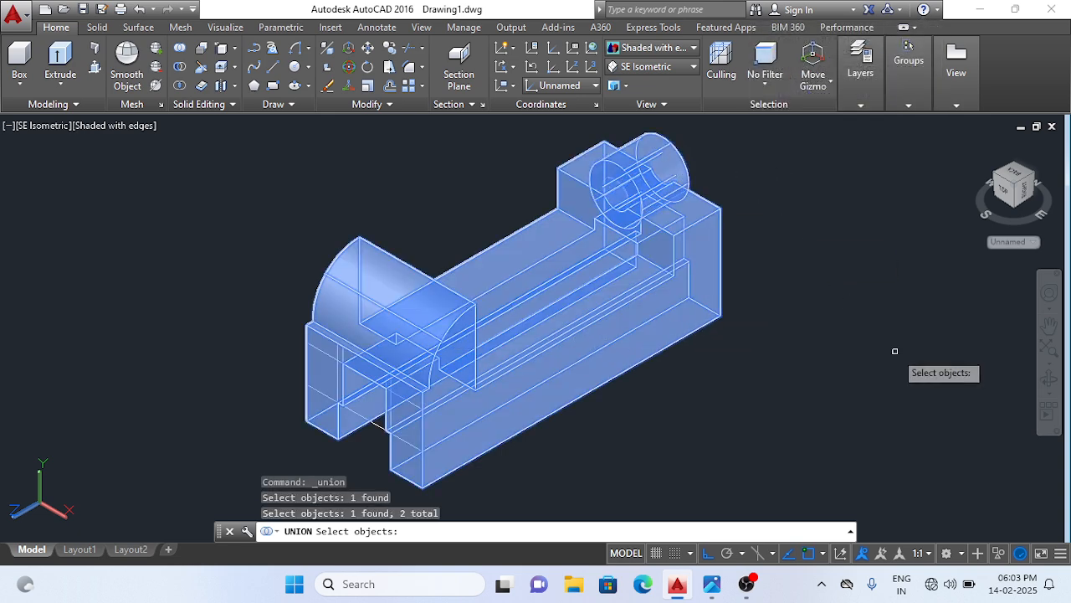
pyautogui.press('Return')
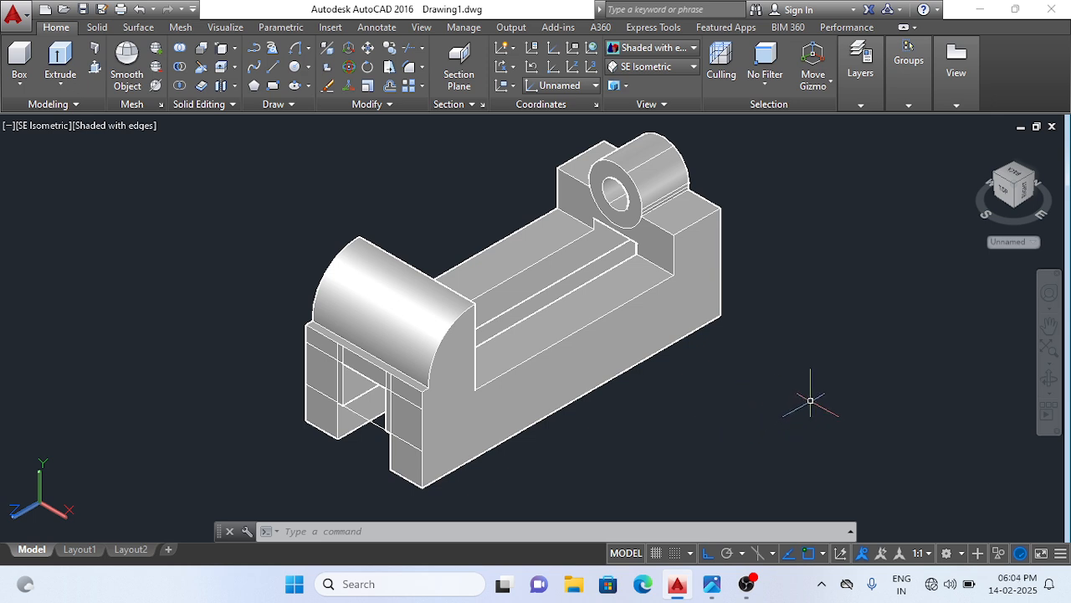
# Step: Erase all leftover sketch geometry around the model, keeping the 3D solid out of the selection
pyautogui.write('e')
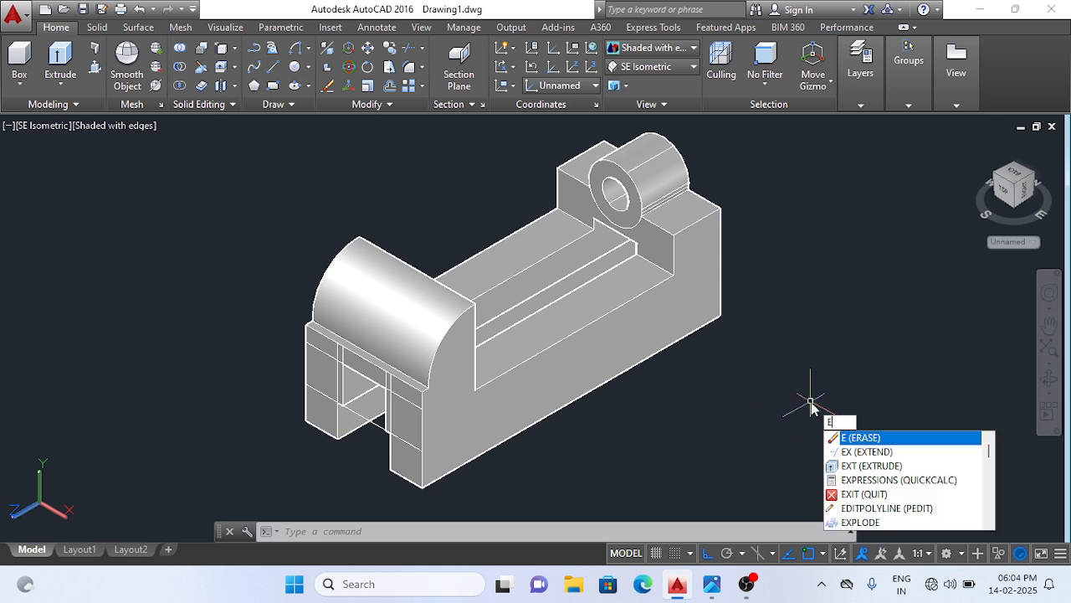
pyautogui.press('Return')
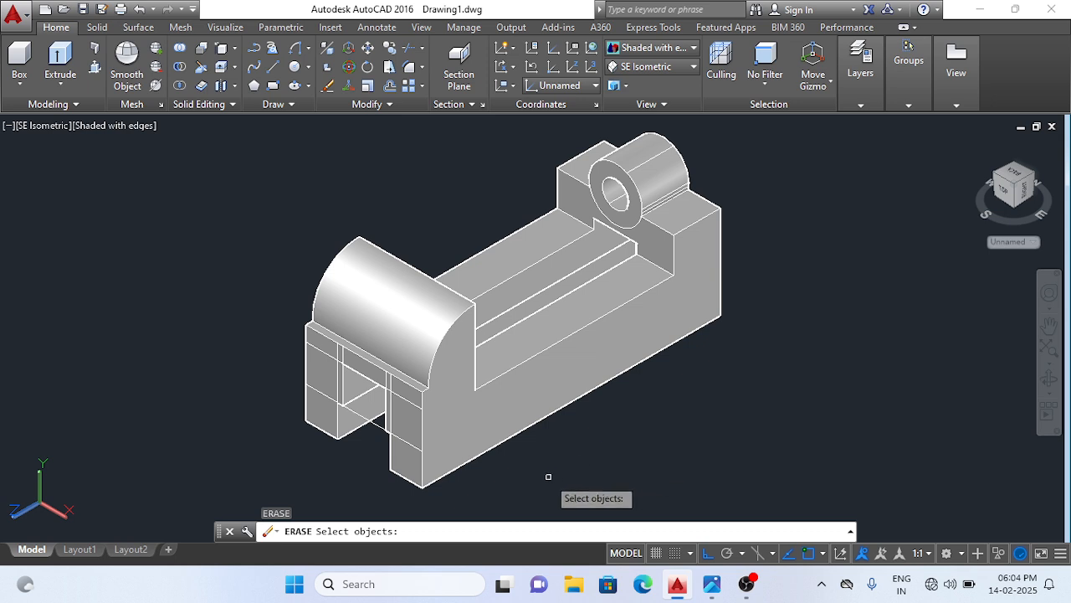
pyautogui.moveTo(547, 477)
pyautogui.mouseDown()
pyautogui.moveTo(335, 449)
pyautogui.moveTo(465, 174)
pyautogui.moveTo(712, 148)
pyautogui.moveTo(796, 318)
pyautogui.moveTo(787, 352)
pyautogui.mouseUp()
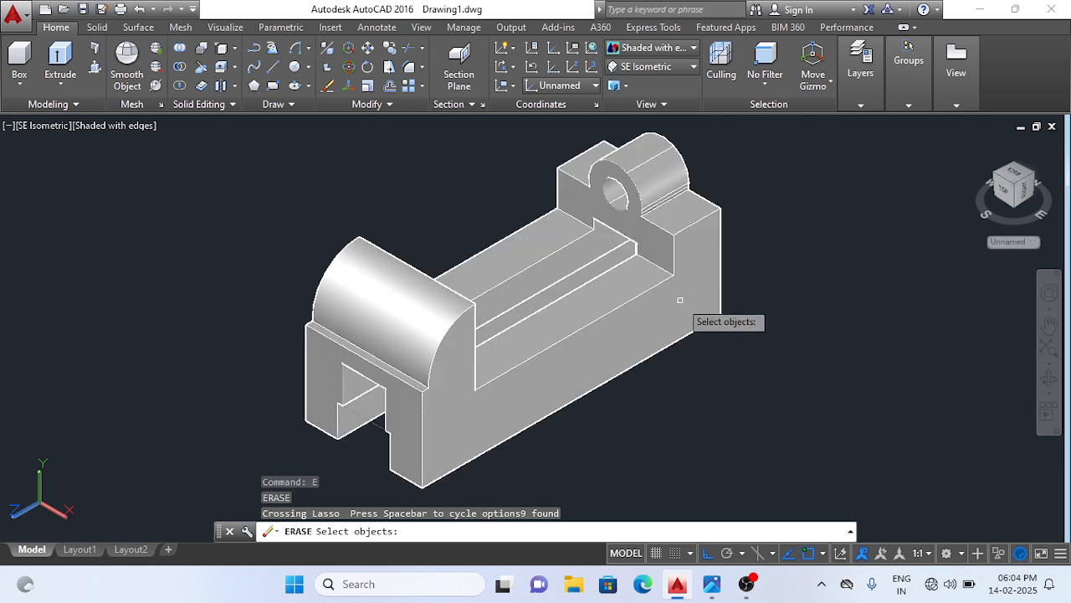
pyautogui.keyDown('shift'); pyautogui.click(679, 300); pyautogui.keyUp('shift')
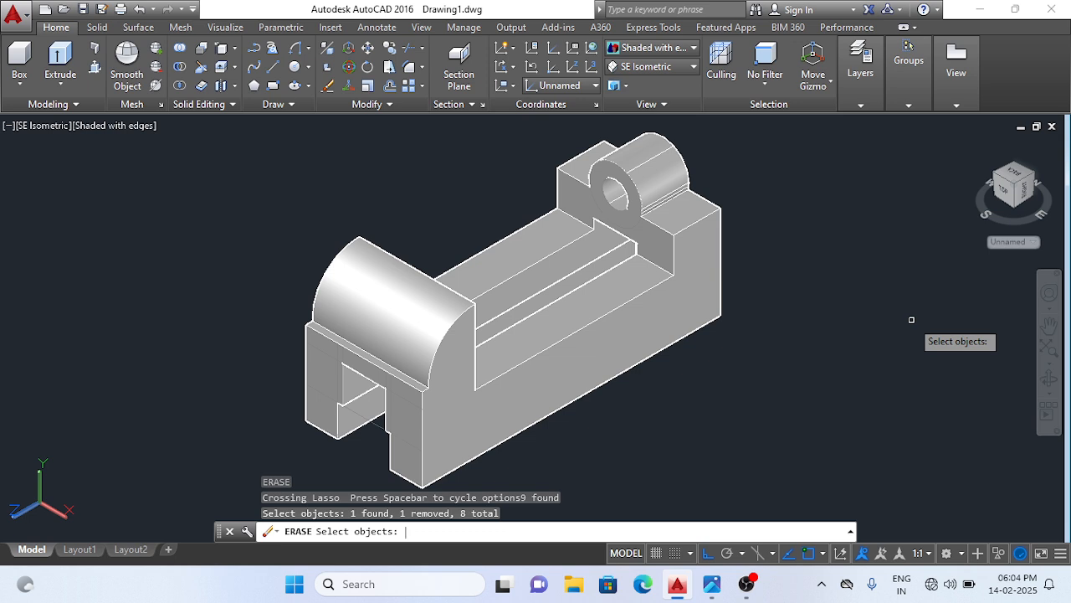
pyautogui.press('Return')
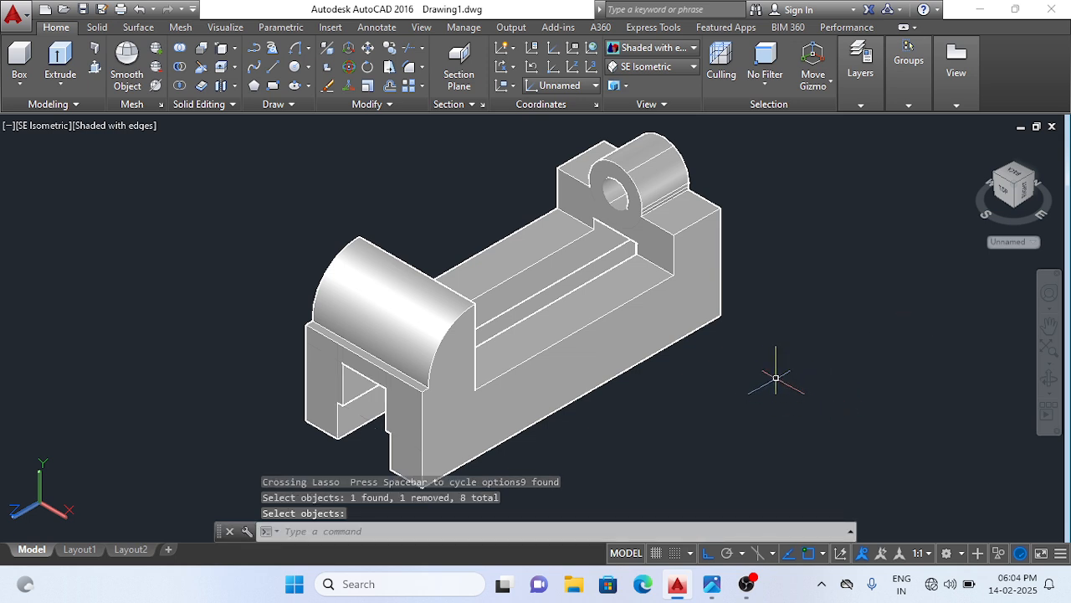
# Step: Set the whole solid's color to index color 40 and compare the finished model with the reference image
pyautogui.click(659, 257)
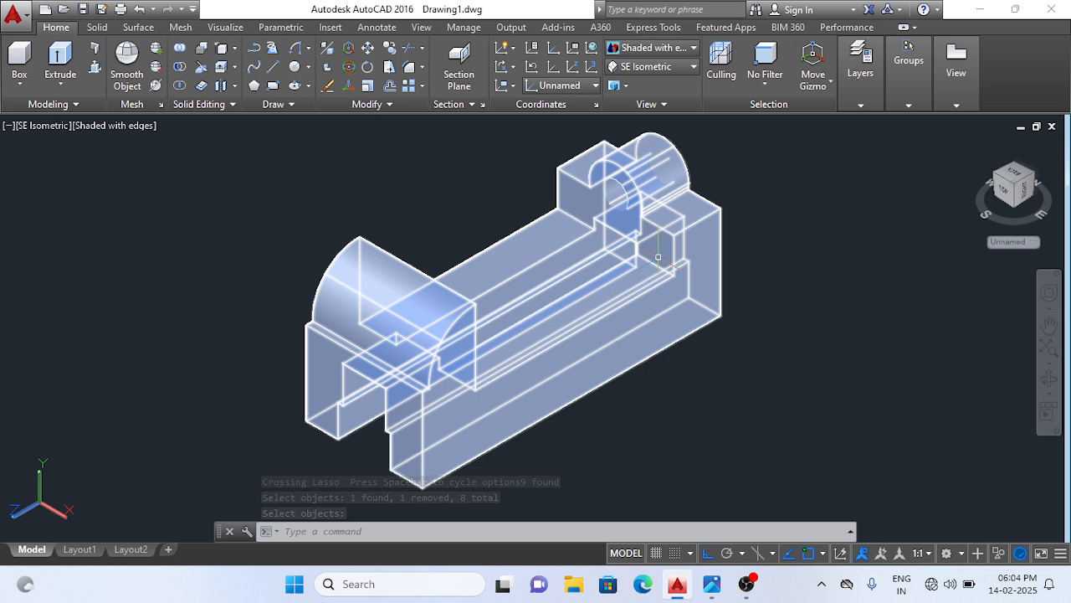
pyautogui.click(659, 257)
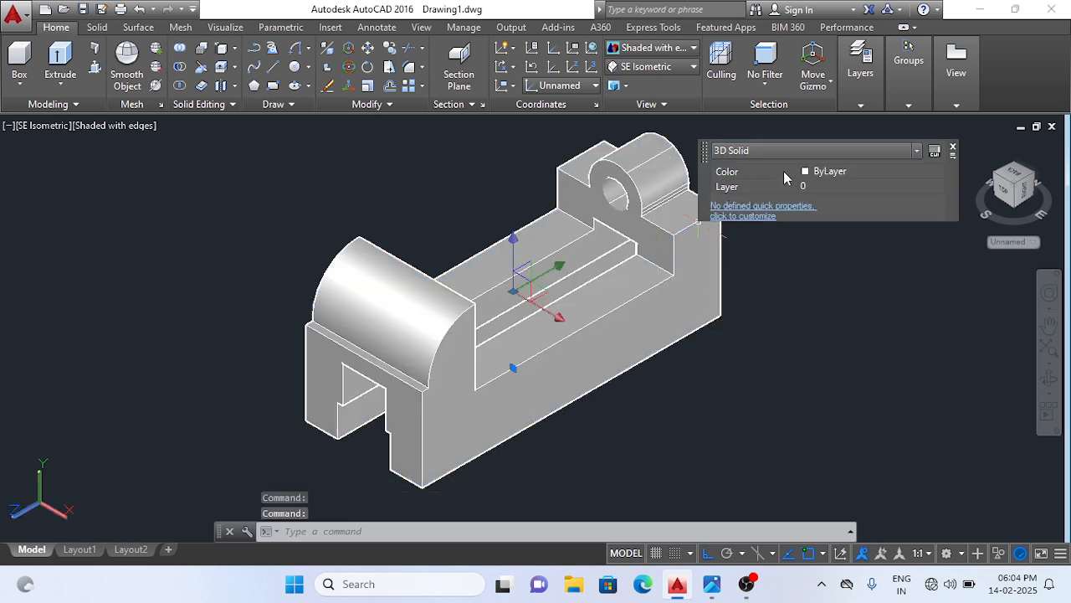
pyautogui.click(913, 170)
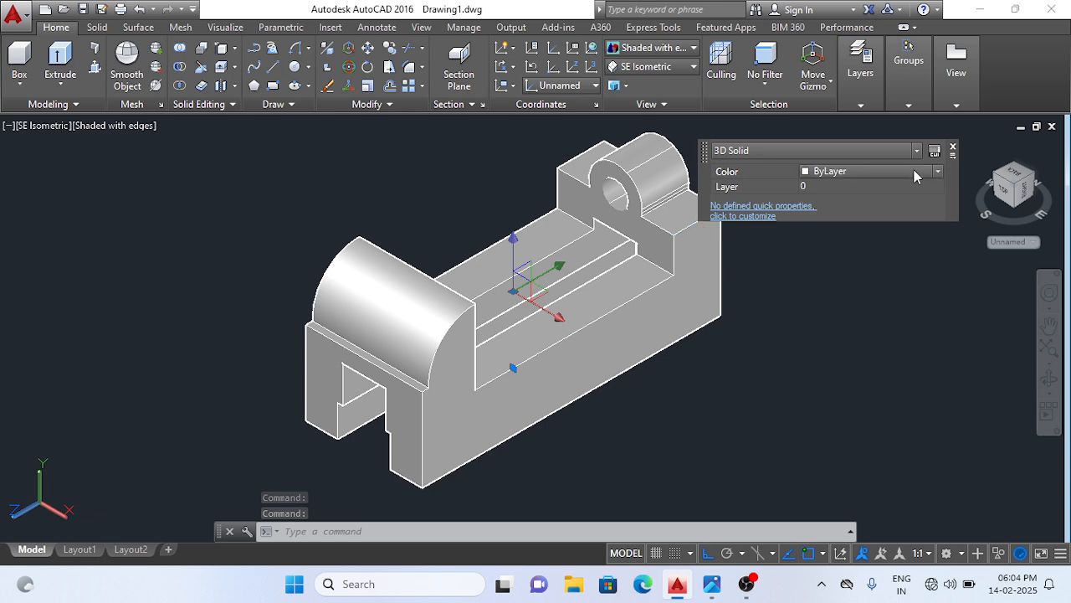
pyautogui.click(938, 173)
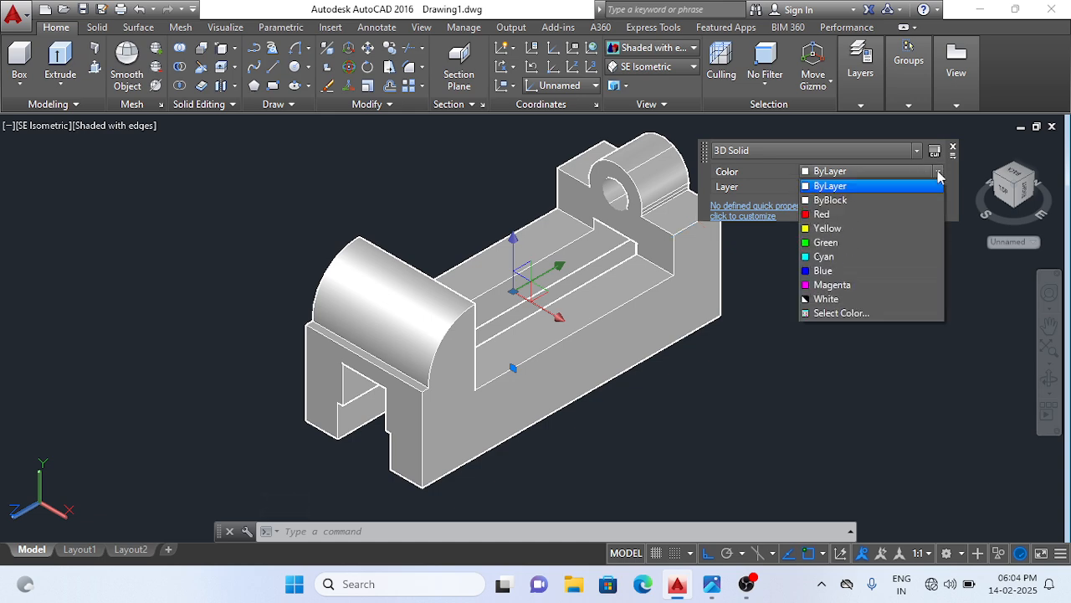
pyautogui.click(878, 313)
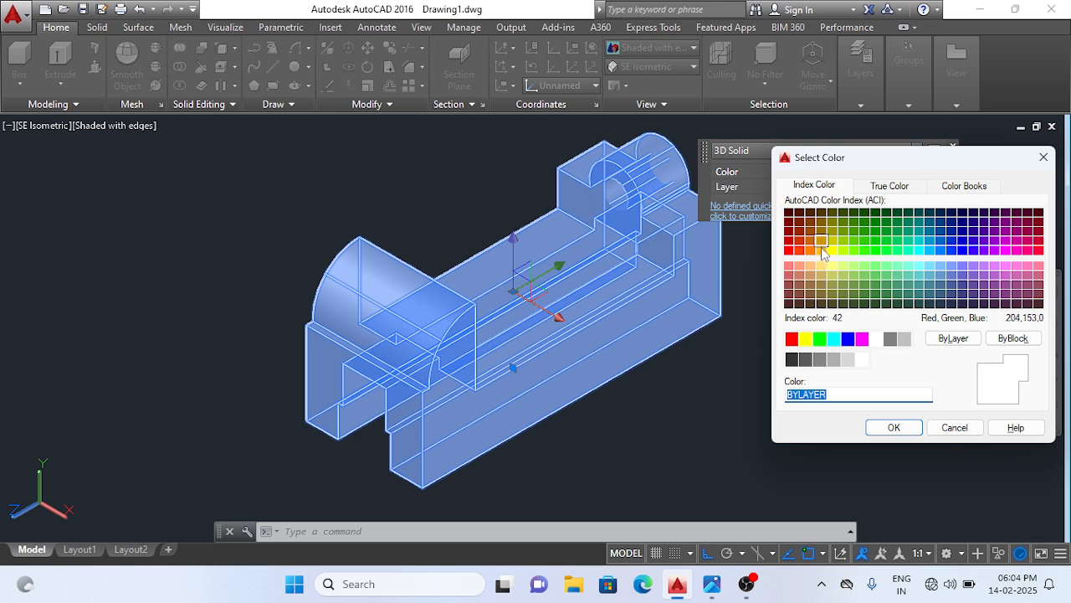
pyautogui.click(820, 249)
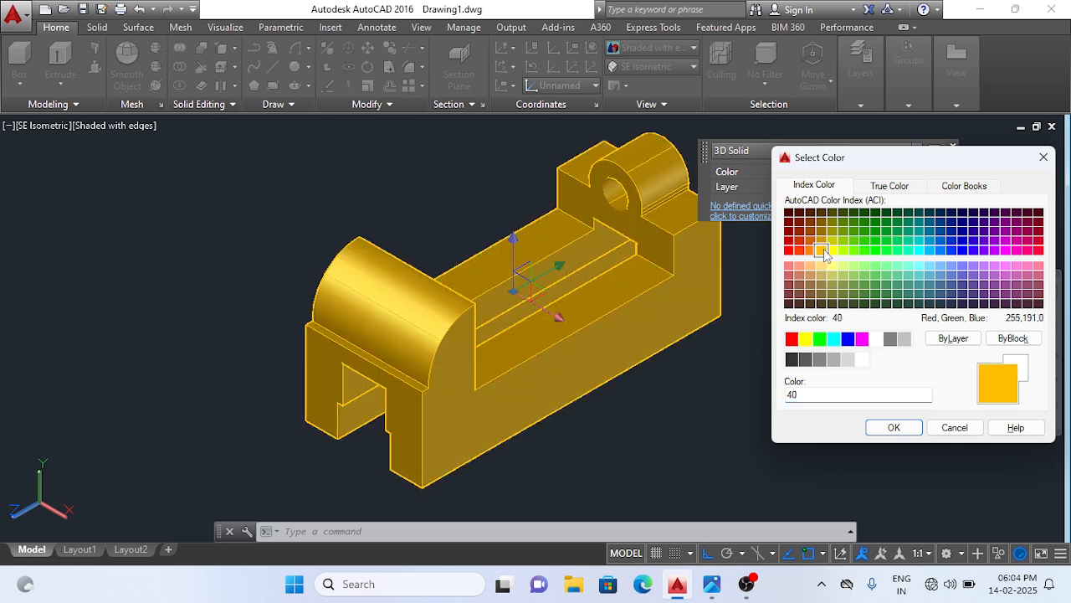
pyautogui.click(892, 426)
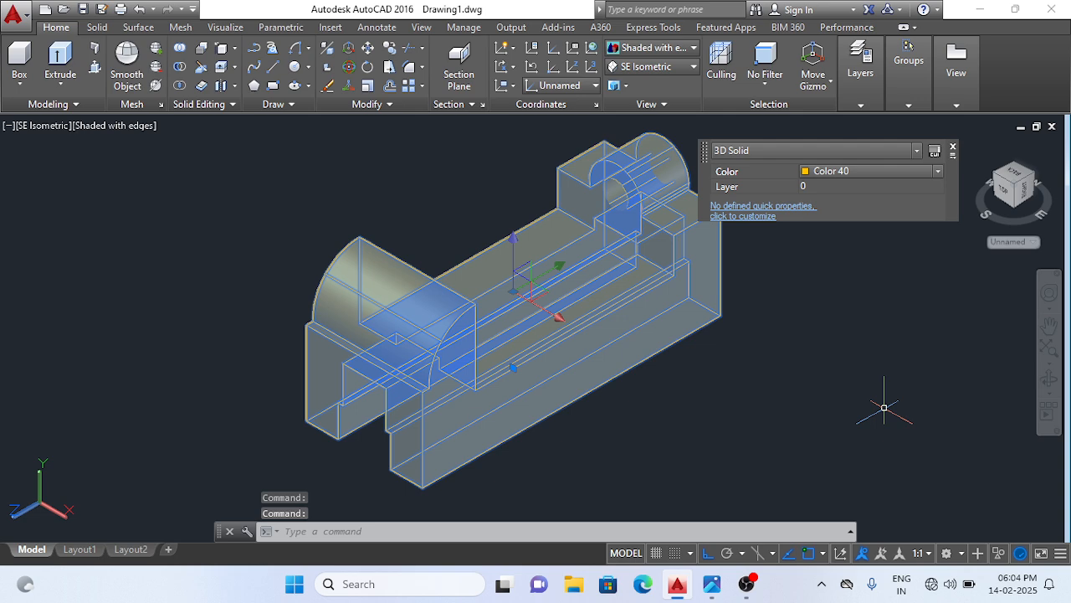
pyautogui.press('Escape')
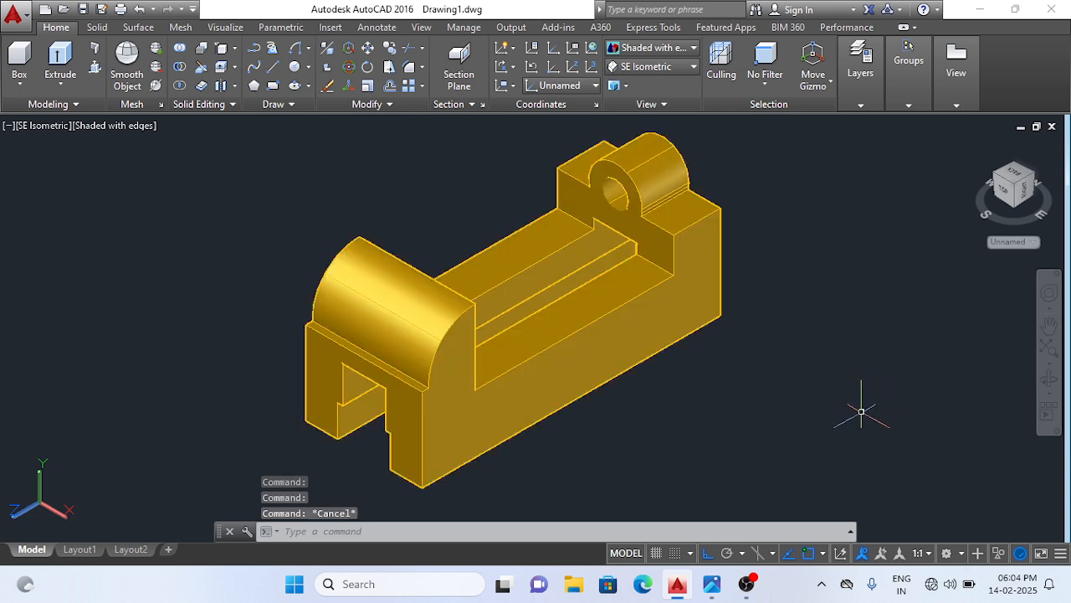
pyautogui.click(714, 586)
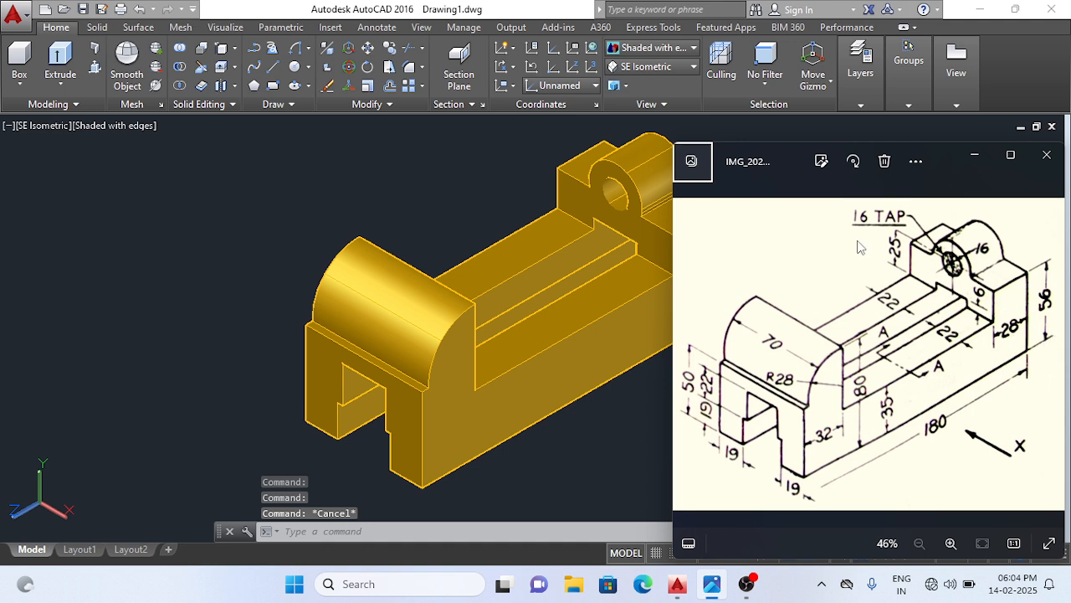
pyautogui.click(592, 448)
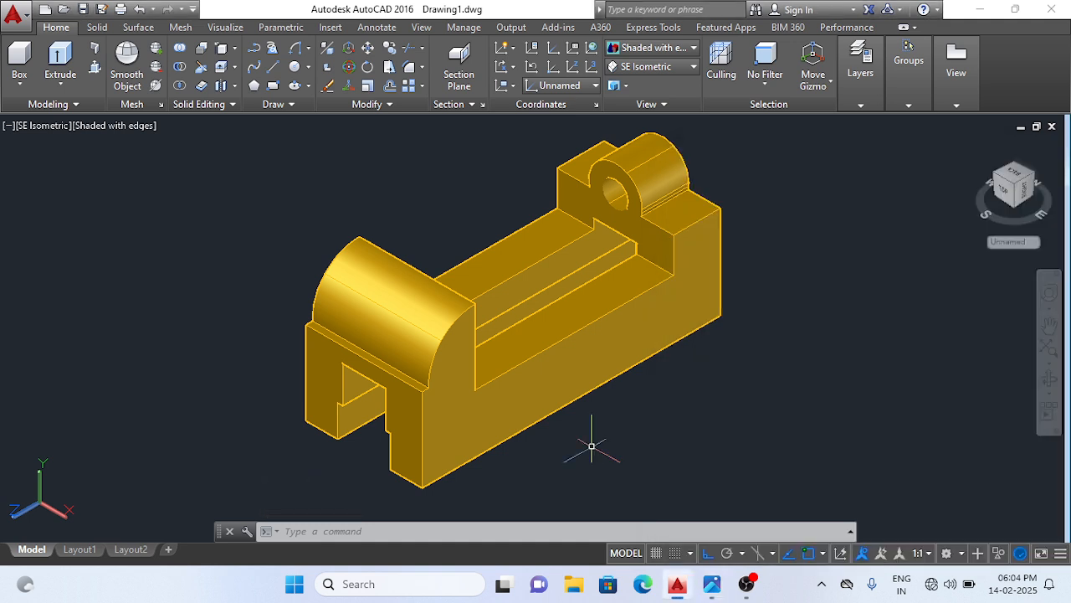